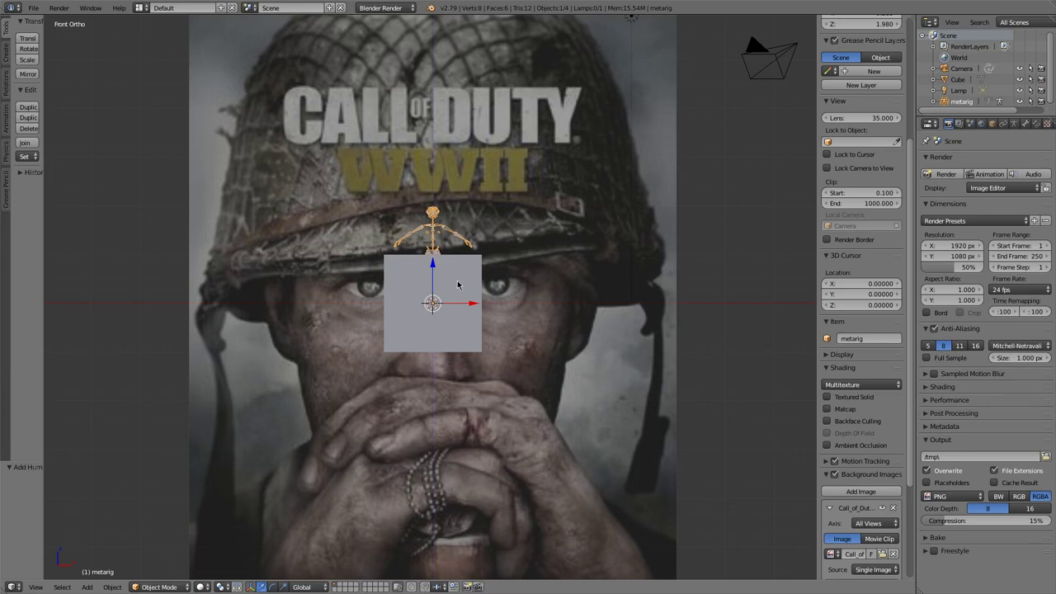
Step: Scale up the metarig armature and set the background image's size to 6.00
key(s)
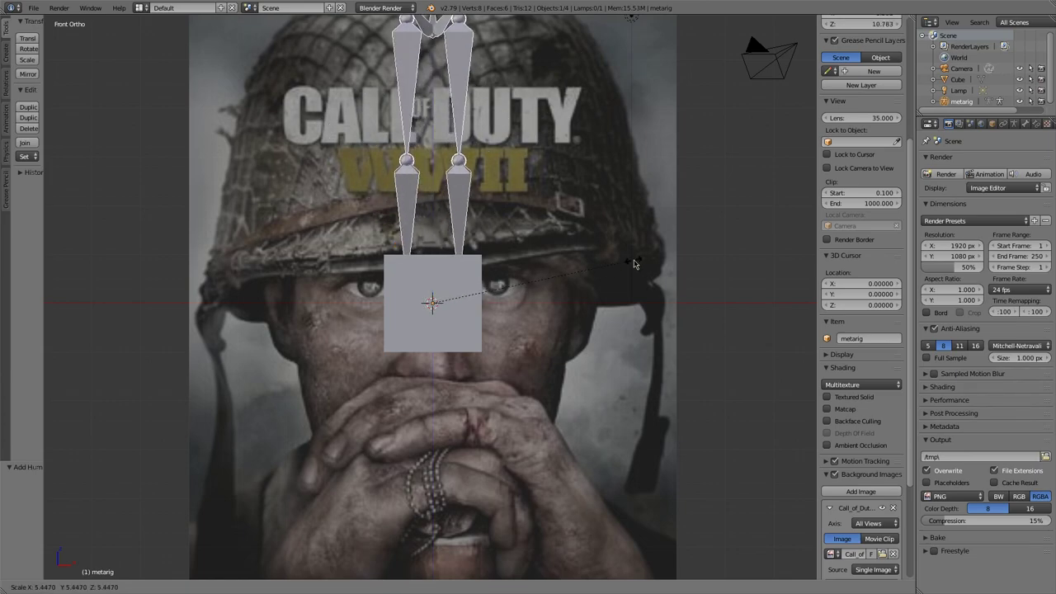
click(566, 271)
scroll(547, 339, up, 2)
scroll(547, 339, down, 2)
scroll(857, 489, down, 4)
scroll(857, 489, down, 1)
scroll(474, 326, down, 4)
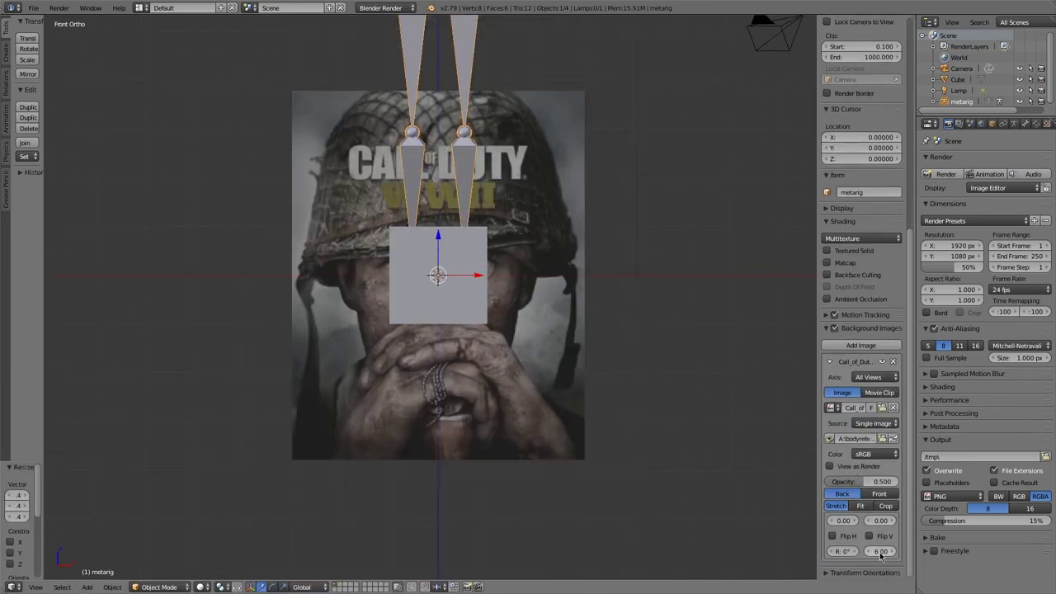
Step: Hide the metarig and put the cube into Edit Mode
scroll(473, 326, up, 1)
key(h)
right_click(473, 325)
key(Tab)
scroll(497, 323, up, 3)
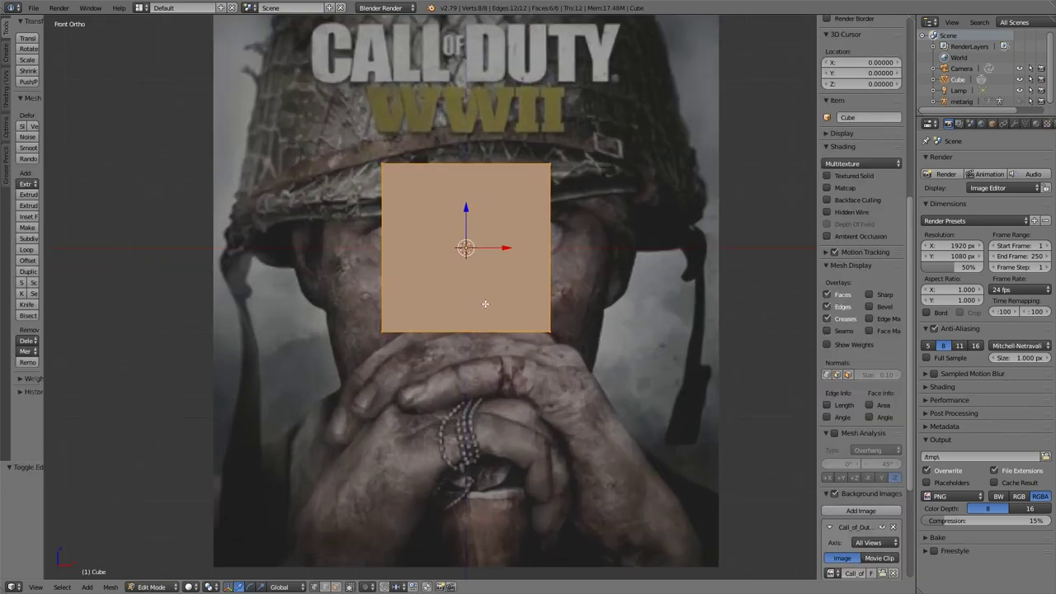
Step: Move the whole cube mesh -2 along Z so that it sits over the hands in the reference
key(a)
right_click(585, 355)
text(agz-2)
key(Return)
scroll(573, 179, up, 3)
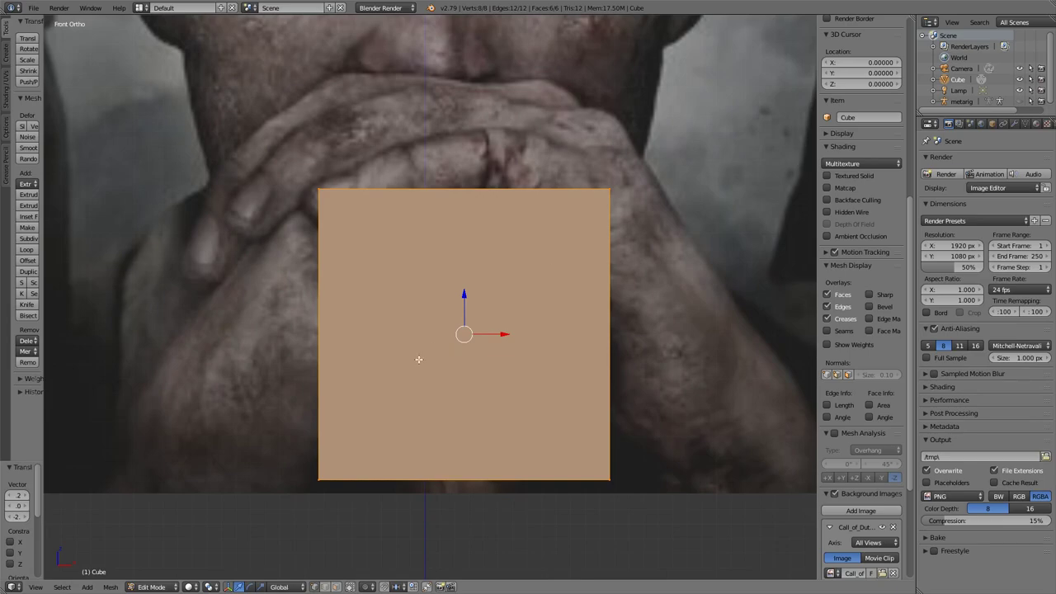
Step: Reshape the cube into a tapered segment over the lowest raised finger's tip in the reference and enlarge its inner end
key(a)
right_click(630, 490)
key(g)
click(667, 270)
scroll(505, 242, up, 3)
key(s)
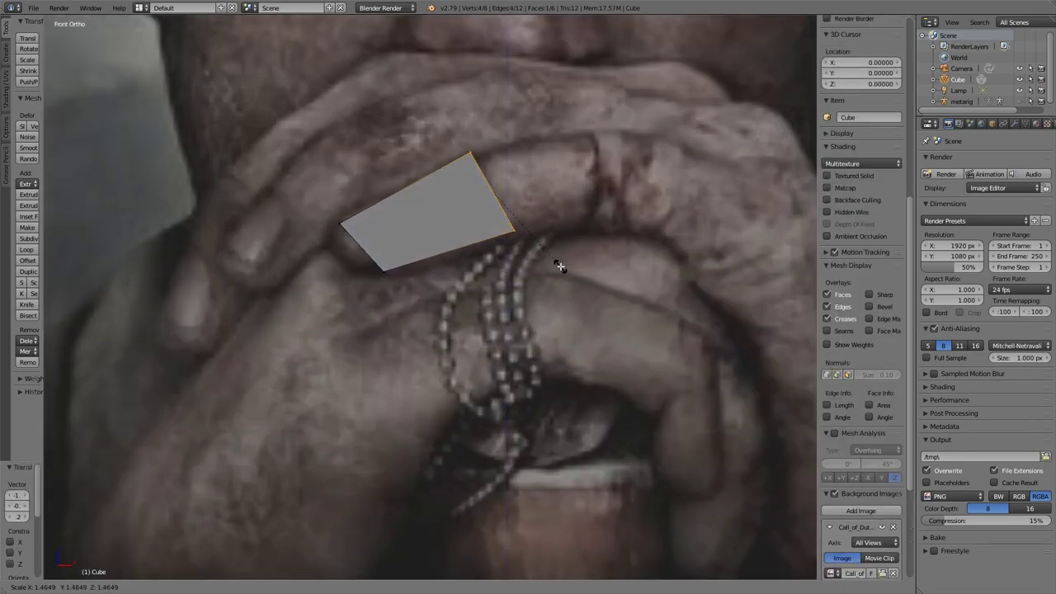
click(549, 289)
Step: Extrude the segment's inner end twice along the reference finger to the knuckle, forming a three-segment finger
shift+middle_drag(549, 288, 479, 313)
key(e)
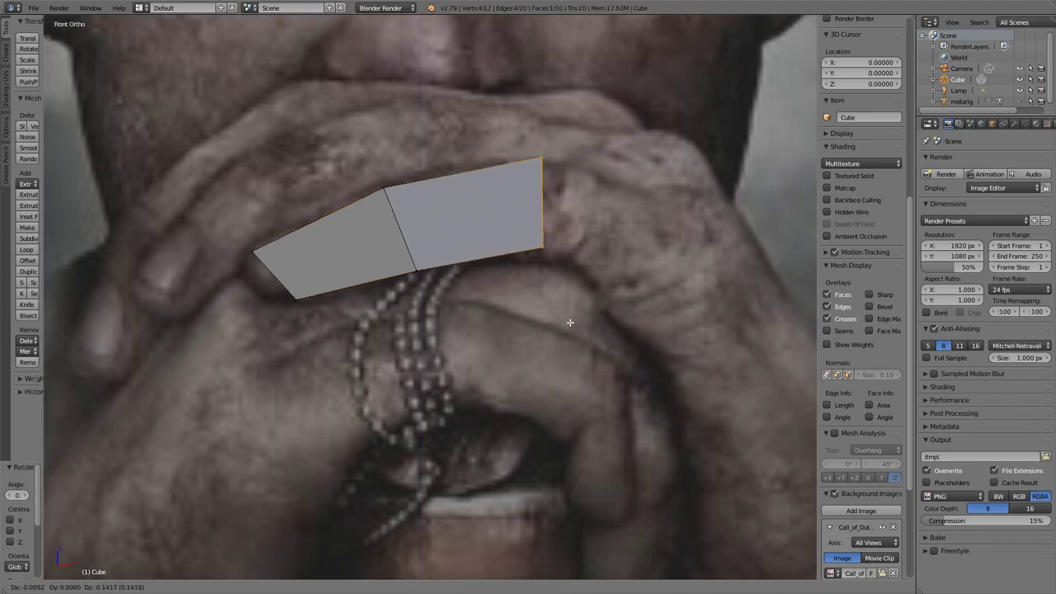
click(571, 325)
key(e)
click(707, 341)
shift+middle_drag(707, 342, 638, 315)
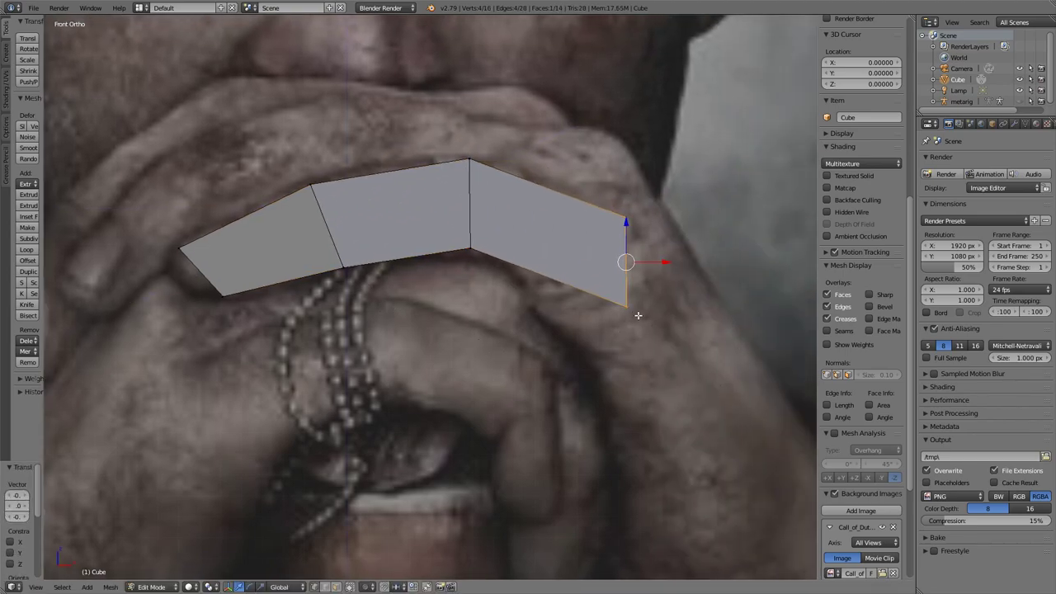
Step: Flatten one long side of the finger by scaling it to 0 along Y
middle_drag(611, 293, 537, 341)
key(KP_7)
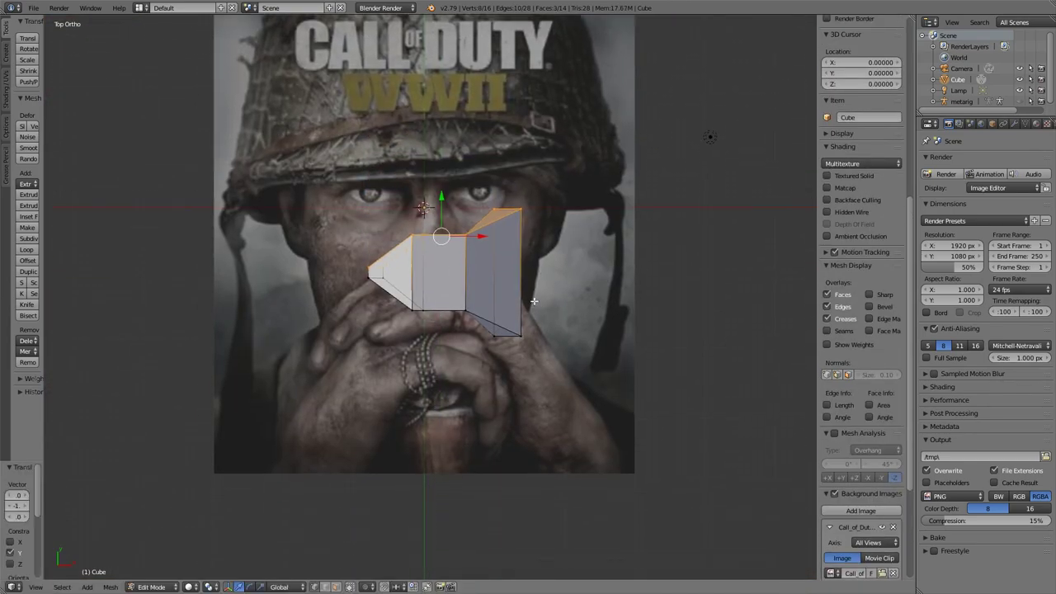
middle_drag(533, 302, 453, 318)
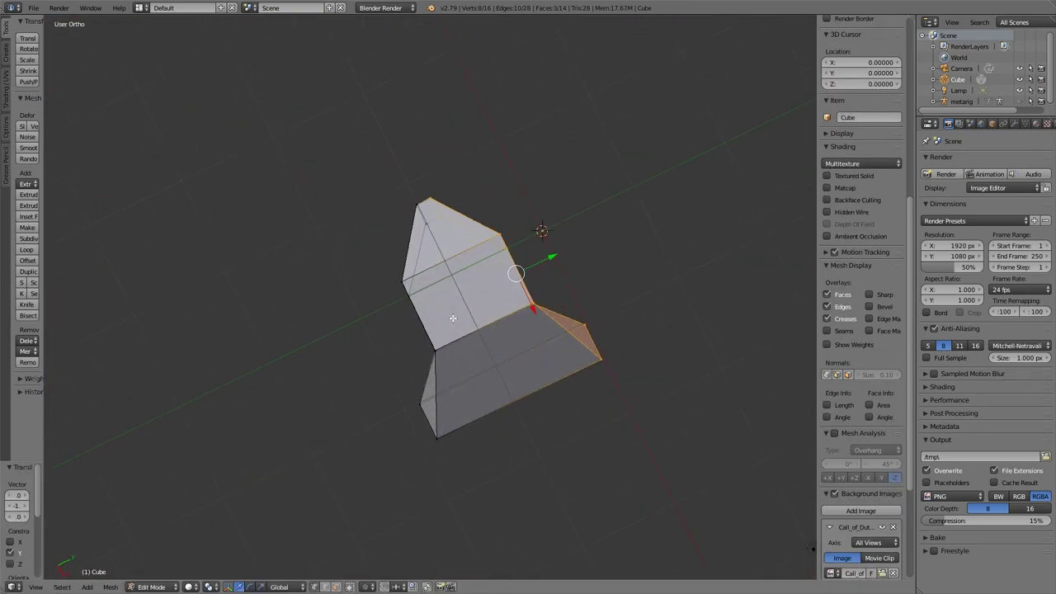
key(Return)
right_click(440, 404)
key(s)
key(y)
key(0)
key(Return)
Step: Flatten the finger's opposite side by scaling it to 0 along Y and shift it along Y to set the thickness
key(b)
drag(368, 155, 458, 451)
key(s)
key(y)
key(0)
key(g)
key(y)
key(.)
key(5)
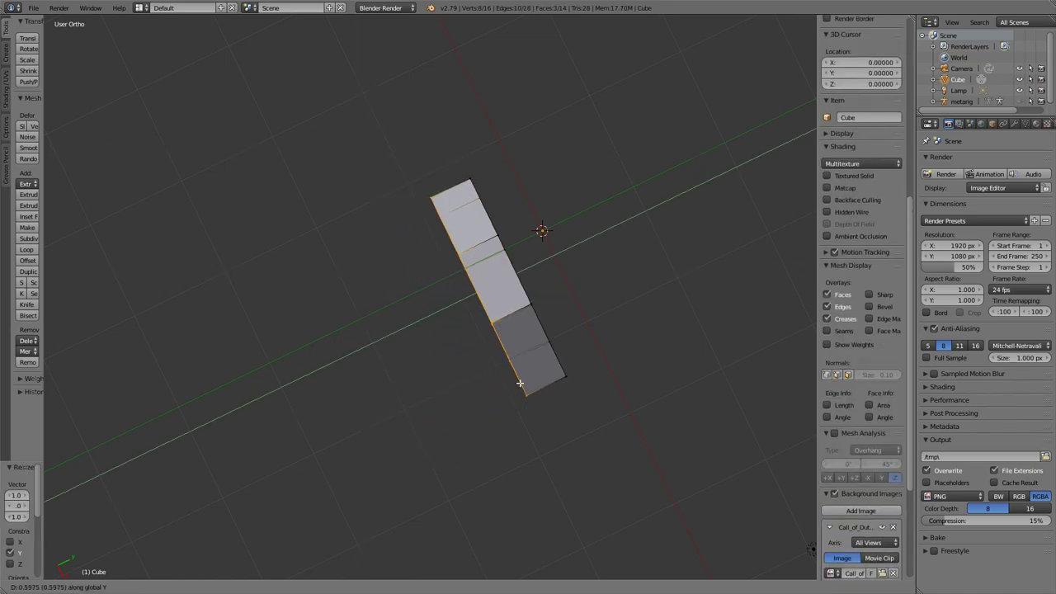
key(Return)
Step: Duplicate the finger twice along Y to form a row of three fingers
middle_drag(460, 400, 565, 312)
key(shift+d)
key(y)
key(.)
key(6)
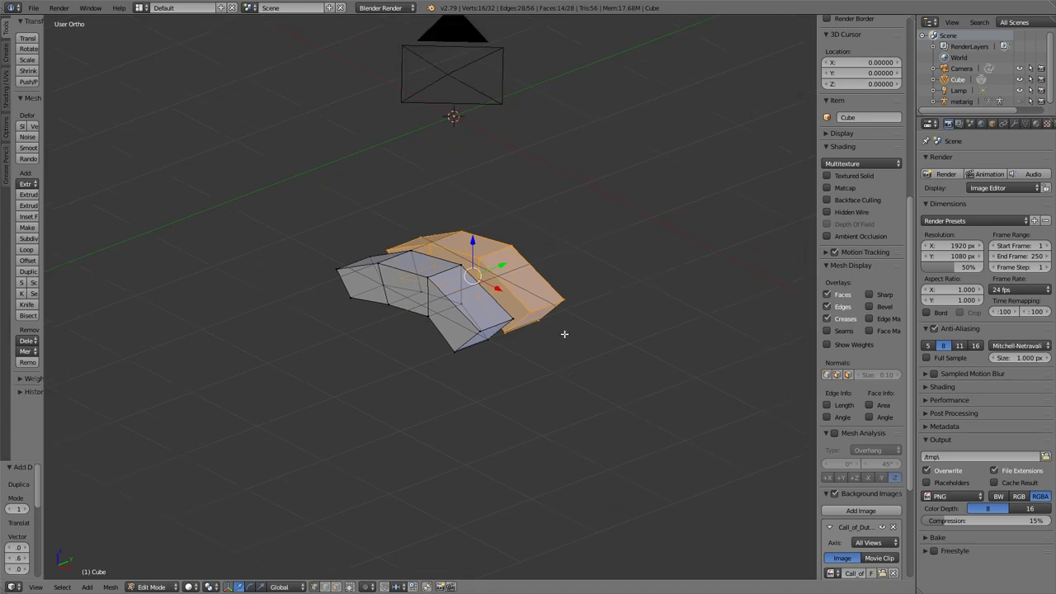
key(Return)
key(KP_7)
key(shift+d)
key(y)
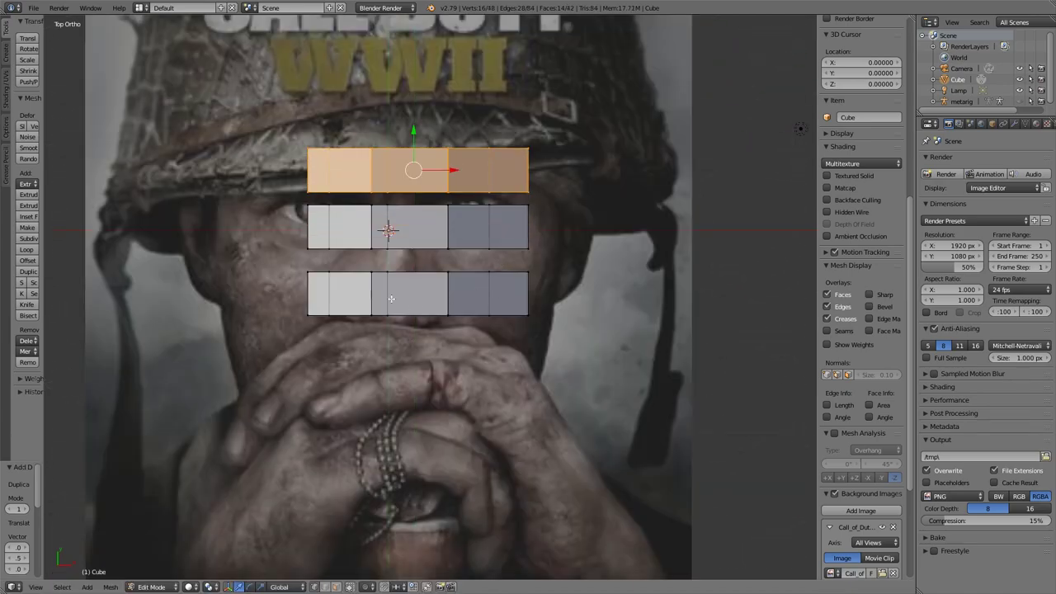
Step: Narrow the frontmost finger along Y and duplicate it as a fourth finger in front of the row
scroll(391, 298, up, 2)
key(a)
key(b)
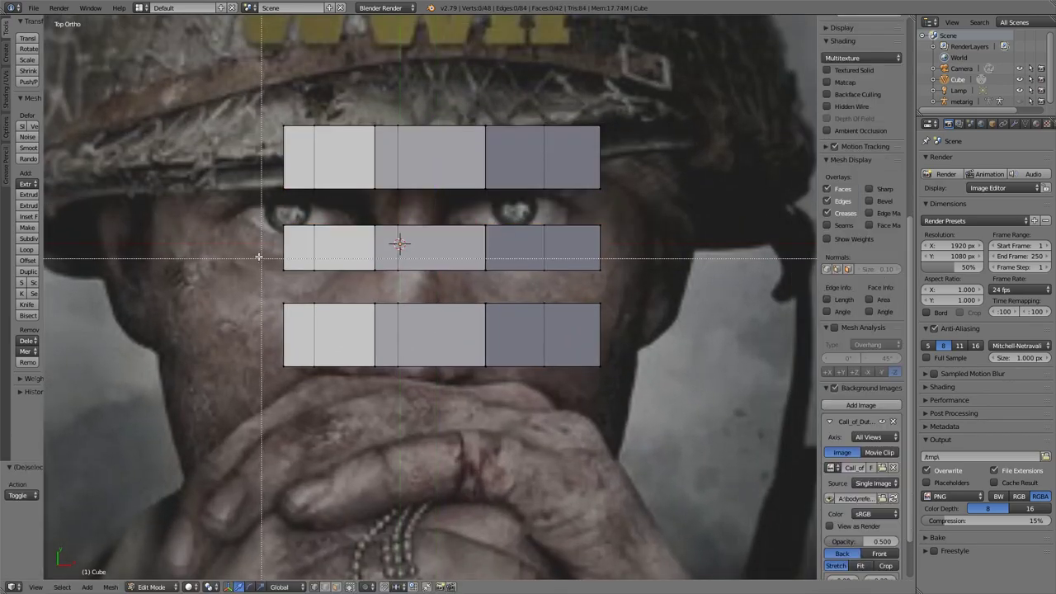
drag(263, 329, 652, 401)
key(shift+d)
click(405, 297)
drag(438, 285, 438, 347)
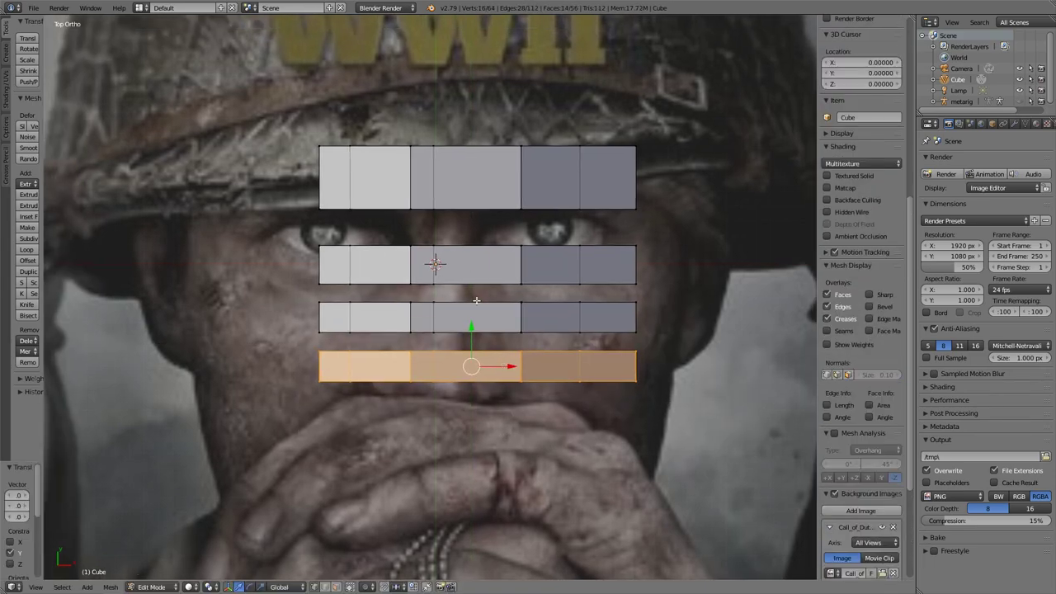
Step: Narrow the rearmost finger by moving its outer side inward along Y
key(a)
key(b)
drag(281, 132, 718, 177)
key(g)
key(y)
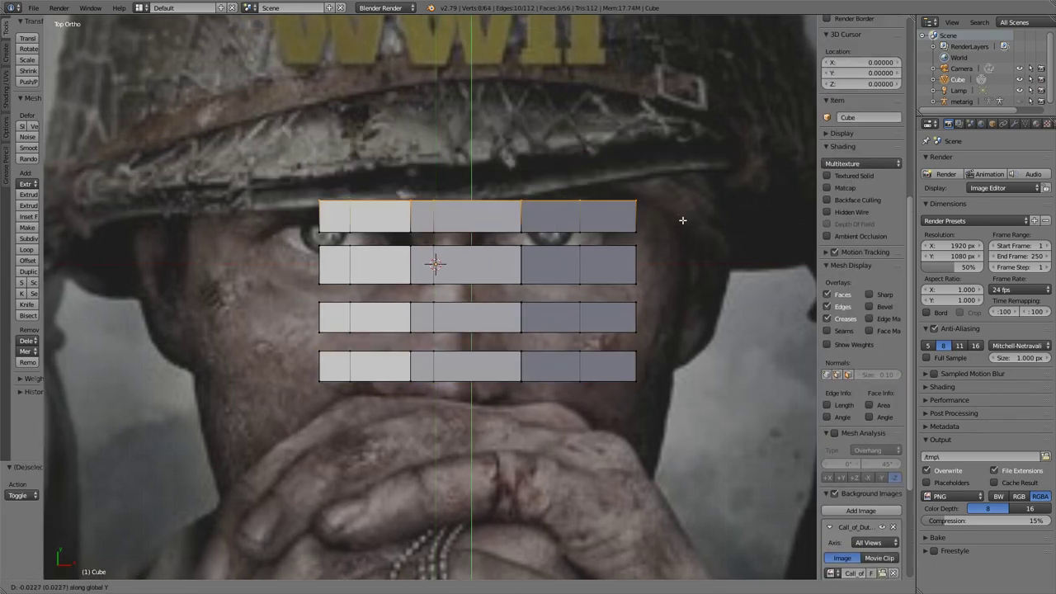
click(681, 219)
Step: Split the 3D view into two side-by-side viewports, keeping the top view in one of them
key(a)
key(b)
drag(295, 300, 368, 320)
drag(696, 313, 657, 318)
middle_drag(657, 317, 442, 392)
key(KP_7)
drag(916, 311, 1025, 312)
drag(1019, 18, 658, 255)
Step: Select the second finger from the front and move it up over the next finger in the front-view reference
key(a)
drag(87, 289, 505, 333)
key(KP_1)
key(g)
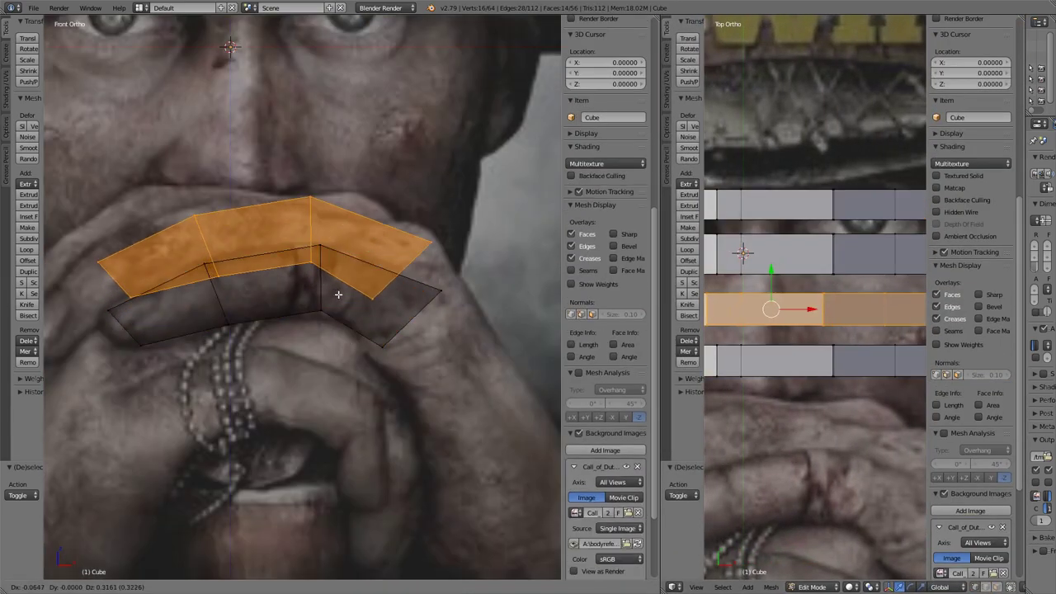
click(336, 290)
Step: Shift the outer segments of the second finger so that they follow the reference finger
key(b)
shift+middle_drag(336, 290, 401, 272)
key(b)
key(b)
middle_drag(357, 189, 466, 307)
key(g)
click(404, 327)
Step: Move and rotate the second finger's tip segment to match the bent fingertip in the reference
scroll(405, 327, up, 3)
key(b)
middle_drag(388, 173, 538, 274)
key(g)
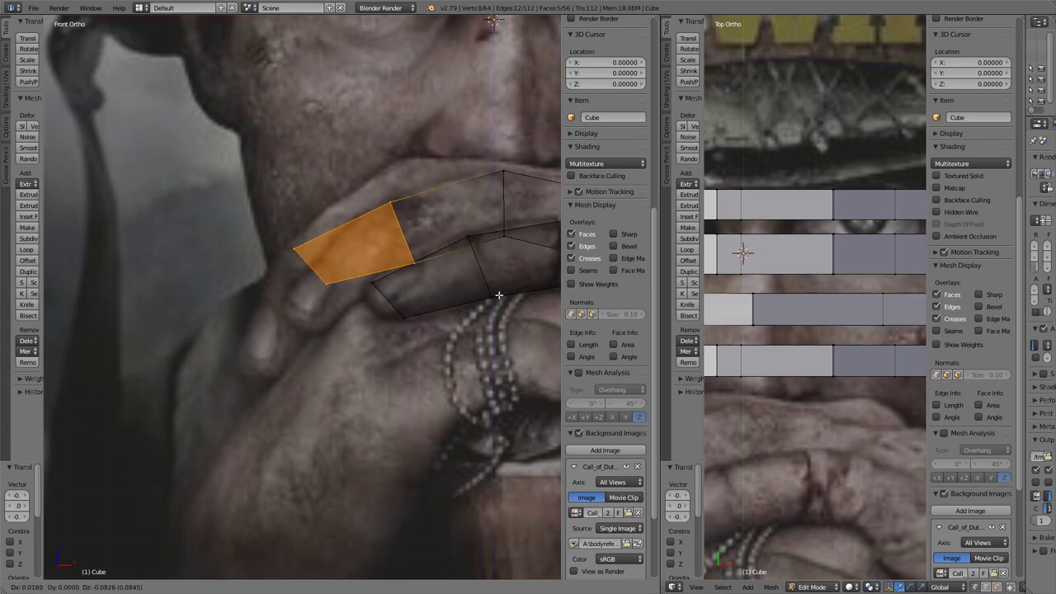
click(468, 307)
key(r)
click(443, 305)
scroll(443, 305, down, 2)
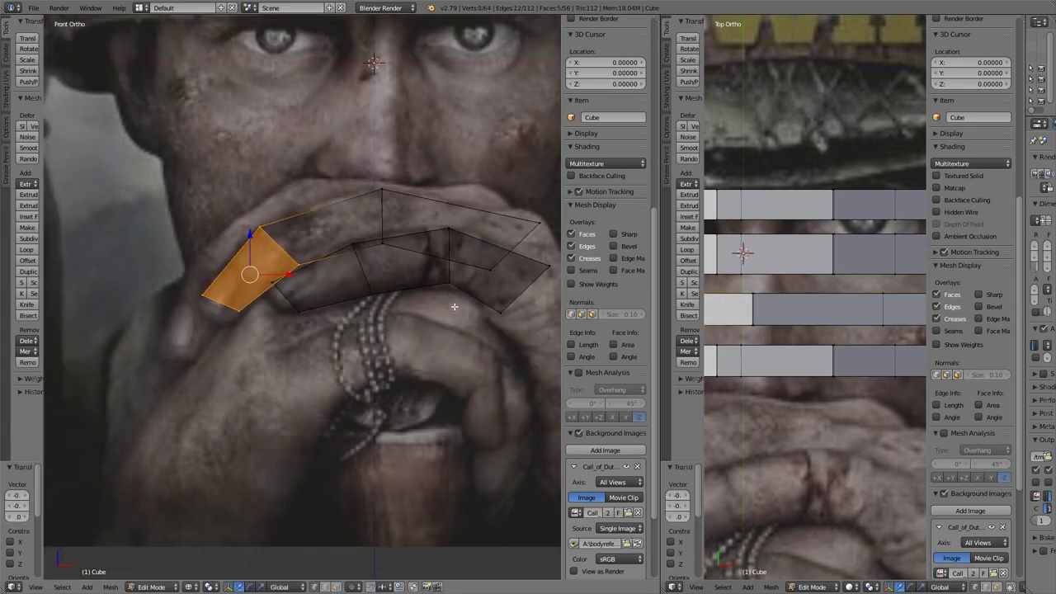
Step: Reposition the edges along the second finger's underside to fit the reference finger's thickness
ctrl+scroll(444, 305, down, 2)
key(a)
right_click(440, 302)
key(g)
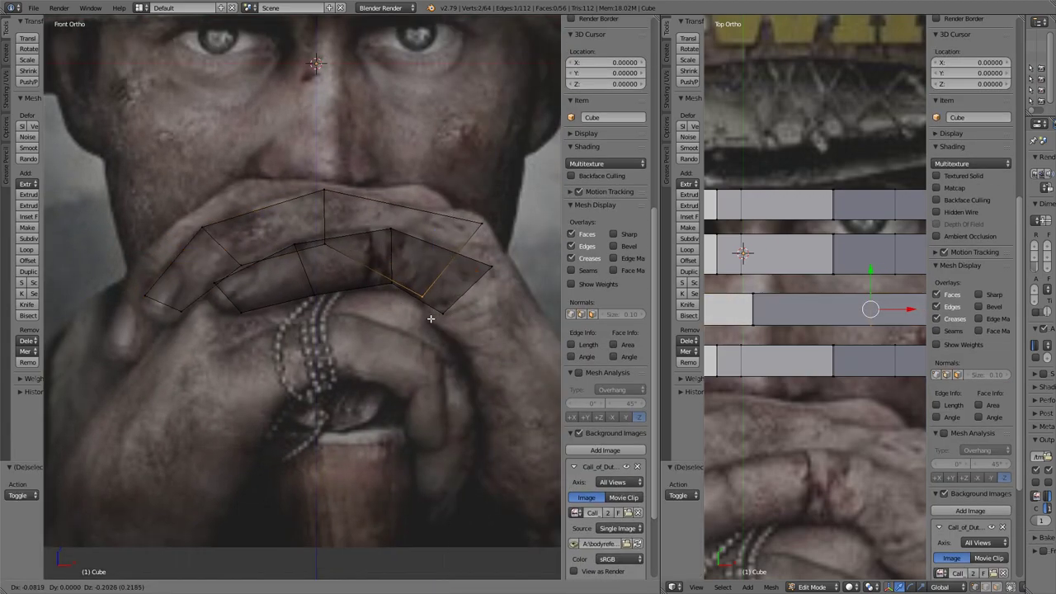
click(296, 299)
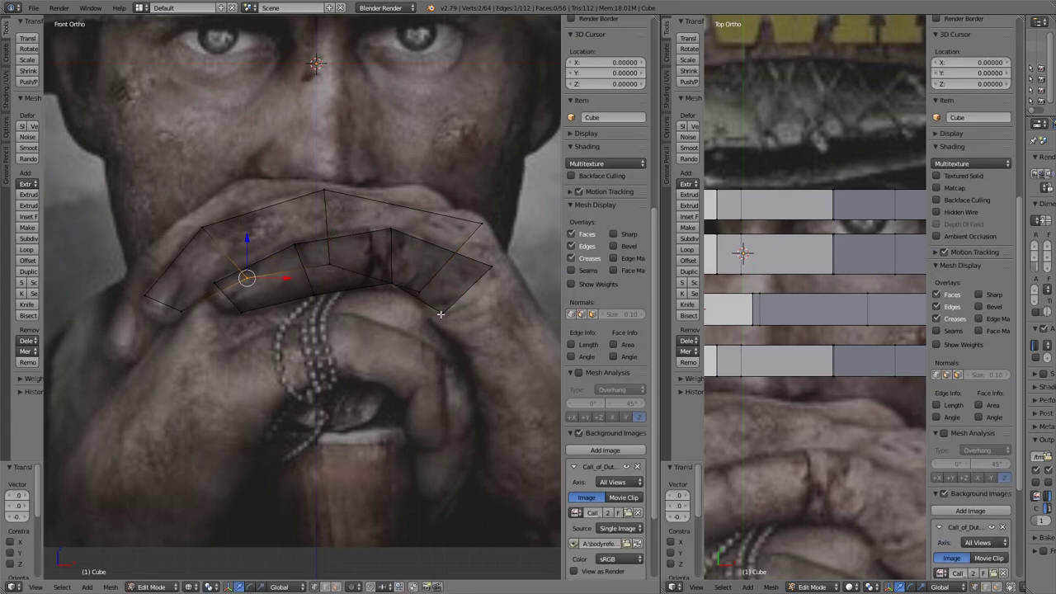
ctrl+scroll(446, 306, down, 1)
shift+scroll(383, 297, down, 1)
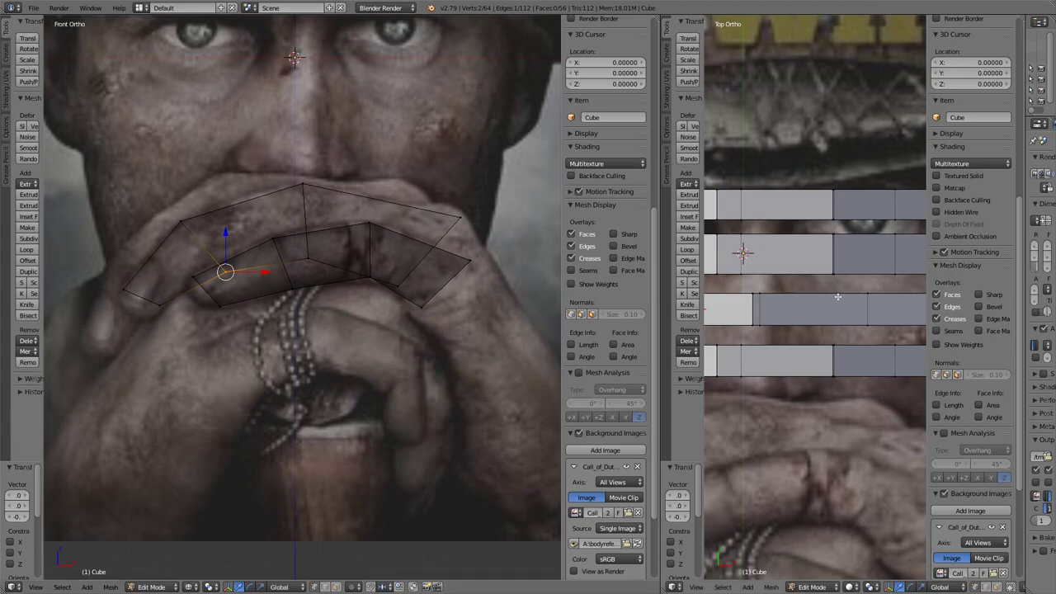
Step: Select the entire third finger, raise it over the top finger in the reference and rotate it into line
scroll(825, 294, down, 3)
key(ctrl+l)
key(g)
key(z)
click(368, 257)
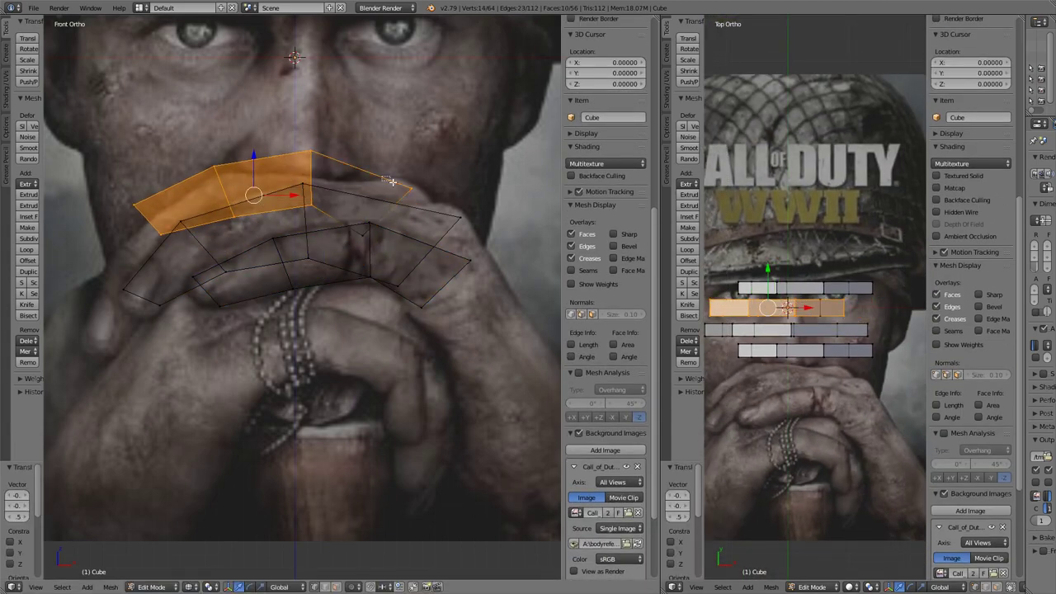
key(r)
click(336, 237)
Step: Move the third finger's outer segments along the reference and rotate its tip 30 degrees to bend it downward
shift+middle_drag(336, 238, 419, 242)
key(g)
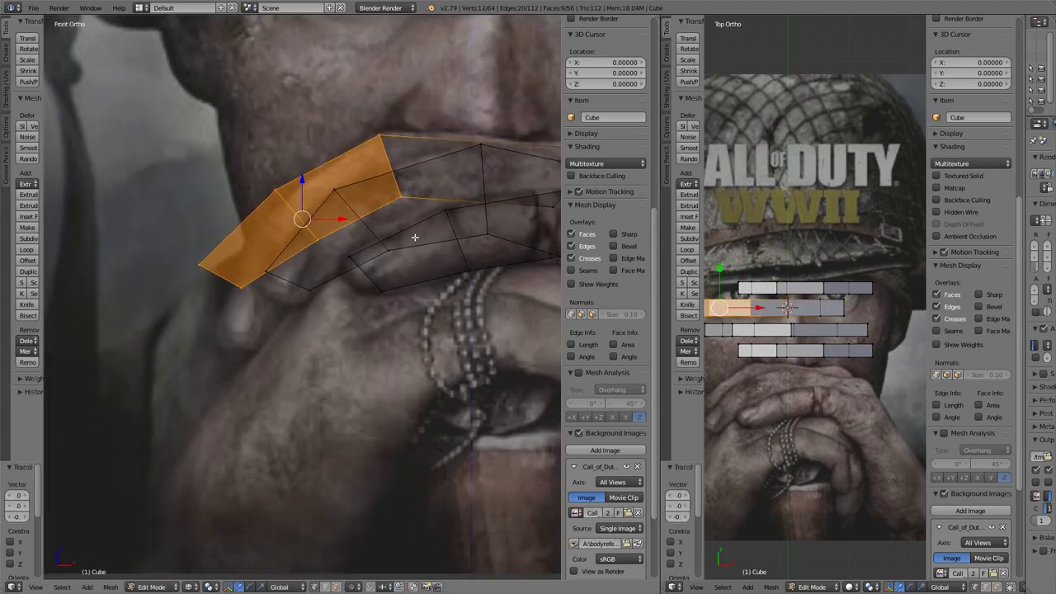
scroll(423, 235, up, 3)
click(471, 317)
text(r30)
key(Return)
key(g)
click(434, 235)
shift+middle_drag(303, 273, 211, 327)
click(368, 260)
Step: Adjust the joint edges along the third finger's underside to fit the reference and check the fingers in 3D
key(a)
right_click(396, 227)
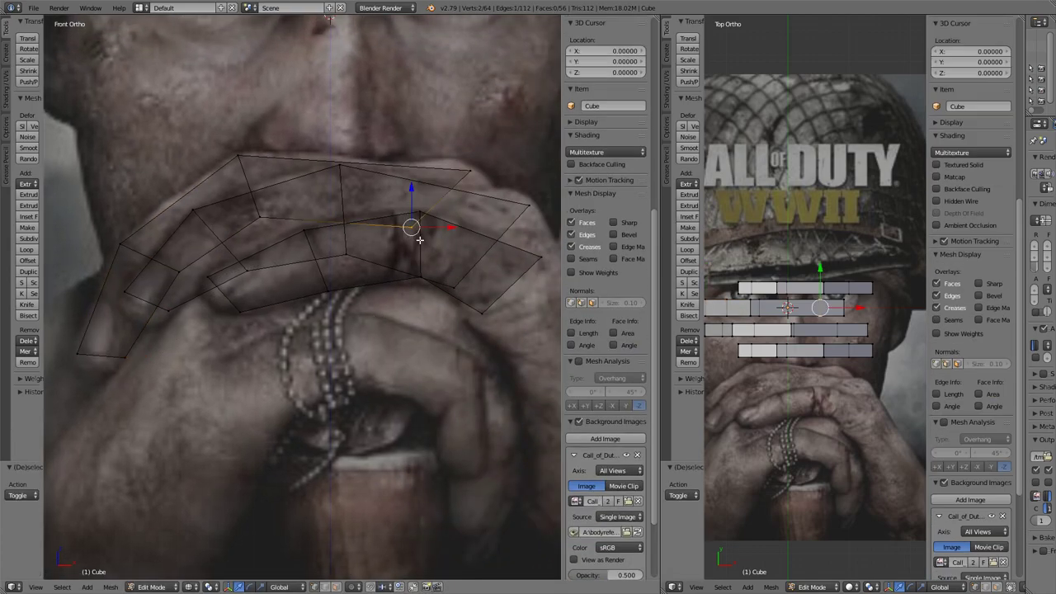
key(g)
click(427, 283)
key(z)
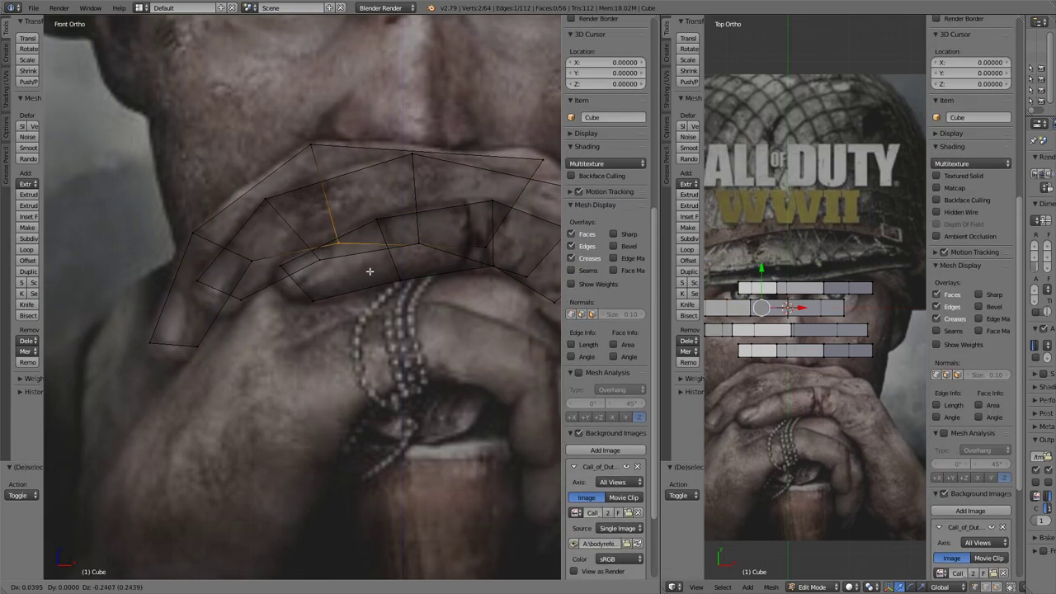
scroll(397, 290, down, 2)
middle_drag(396, 289, 334, 327)
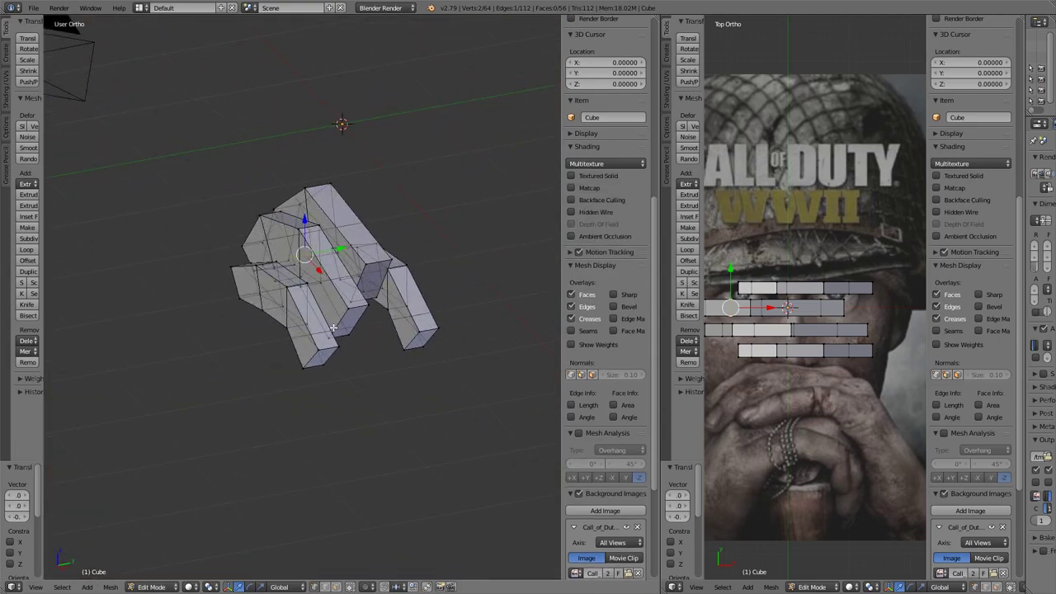
key(KP_1)
key(z)
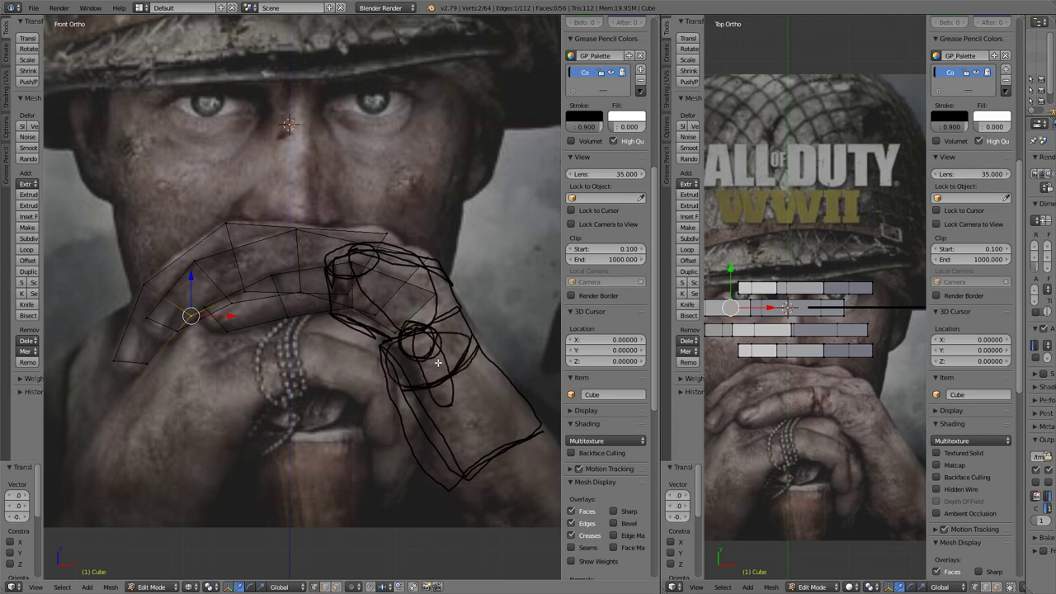
Step: Select the entire rearmost finger, then move and rotate it in front view to curve alongside the other fingers
key(a)
right_click(859, 300)
alt+right_click(890, 298)
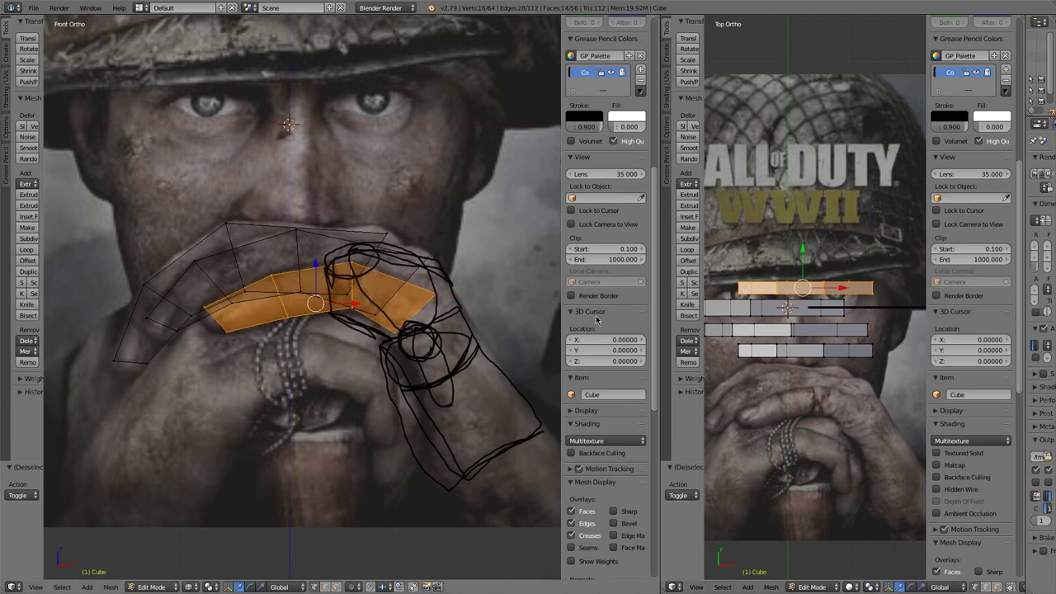
key(g)
click(430, 330)
key(r)
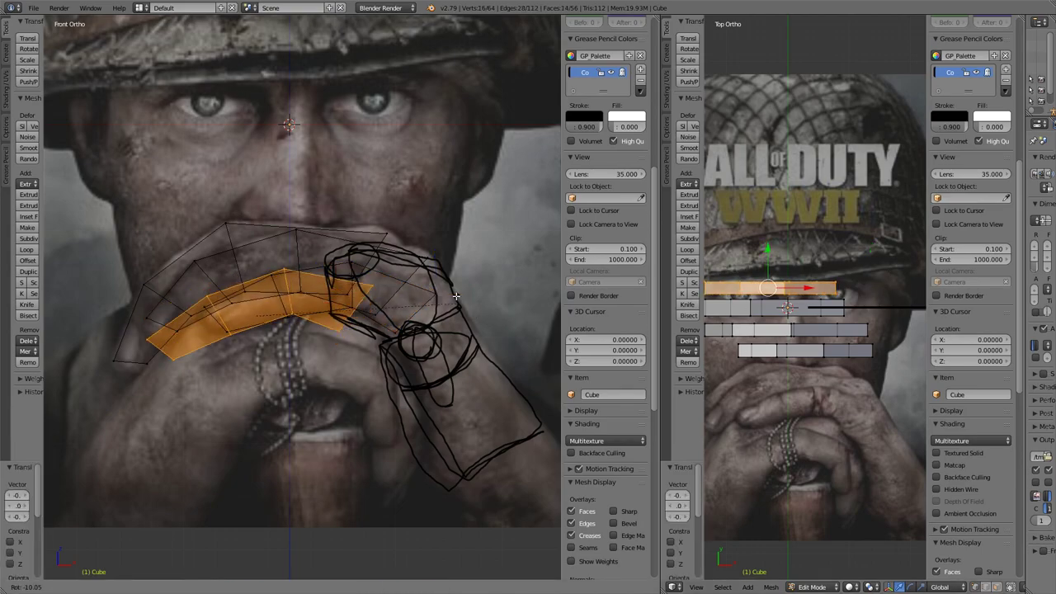
click(431, 272)
key(g)
click(435, 239)
scroll(403, 252, up, 2)
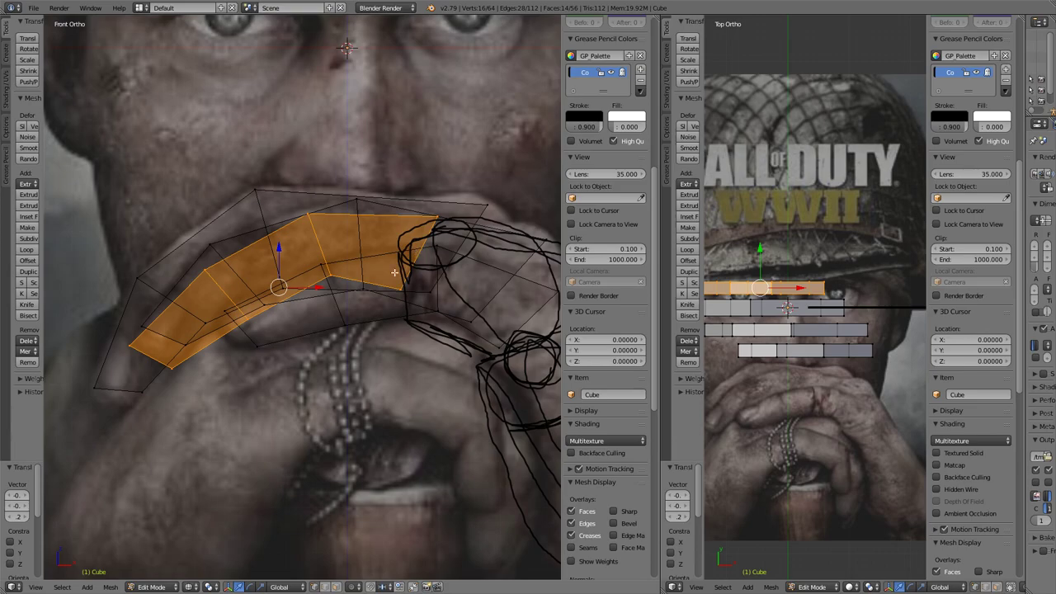
Step: Select the rearmost finger's knuckle end face and reposition it
middle_drag(287, 283, 396, 264)
key(KP_1)
key(a)
right_click(420, 256)
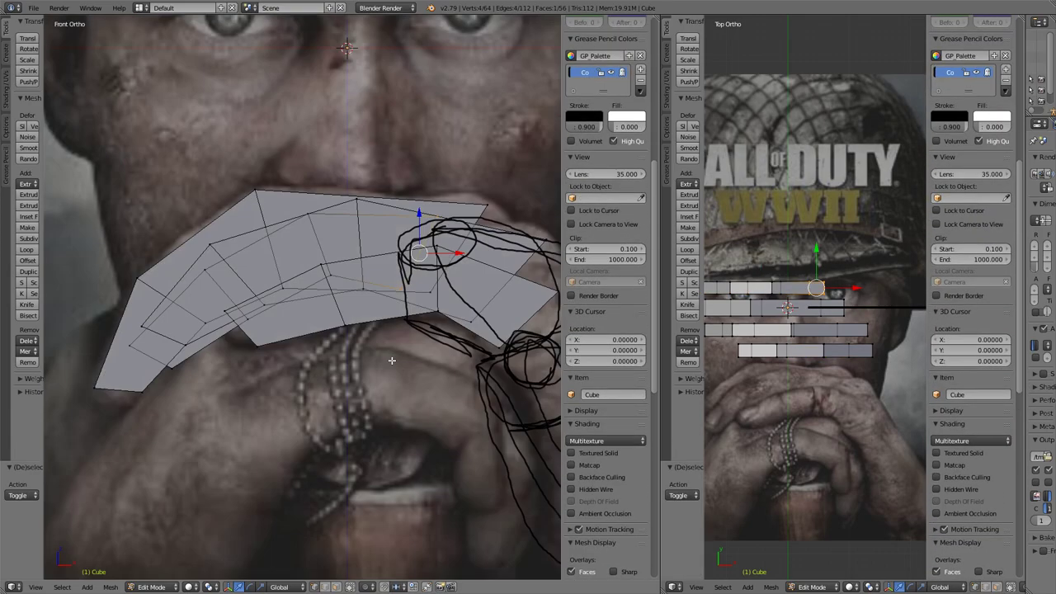
click(463, 292)
scroll(431, 309, down, 3)
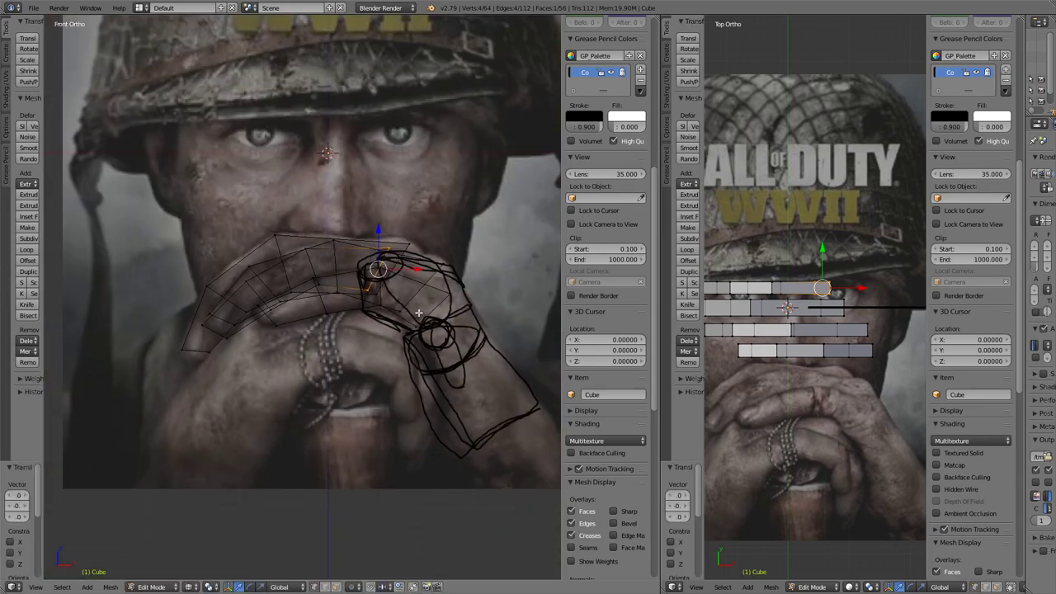
Step: Extrude the frontmost finger's knuckle end into a long segment down the back of the hand in the reference
shift+middle_drag(438, 336, 349, 360)
key(z)
key(KP_1)
scroll(468, 354, up, 3)
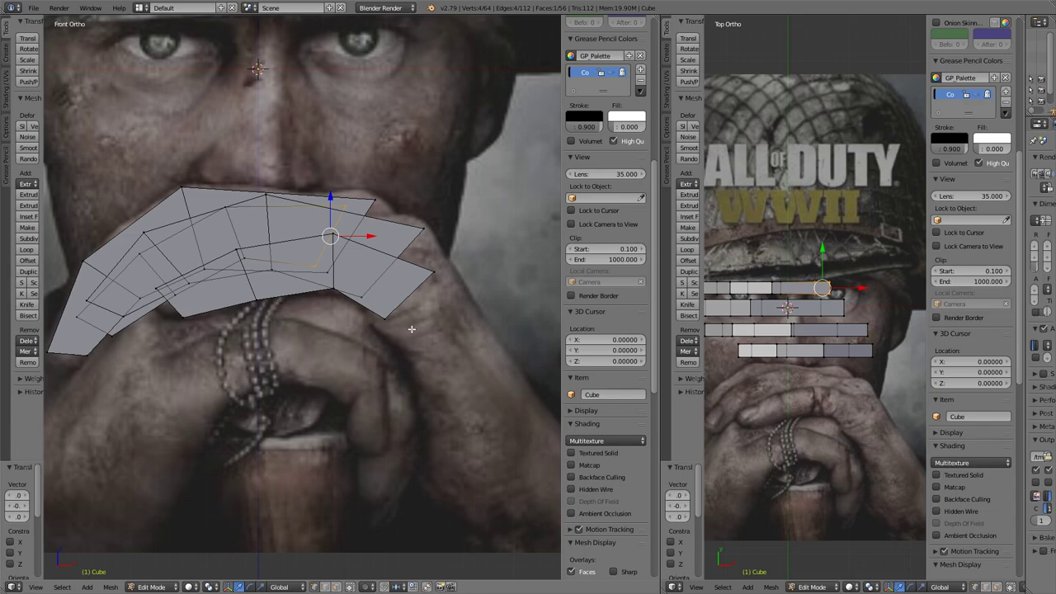
middle_drag(399, 327, 356, 384)
key(KP_1)
scroll(413, 296, up, 2)
key(e)
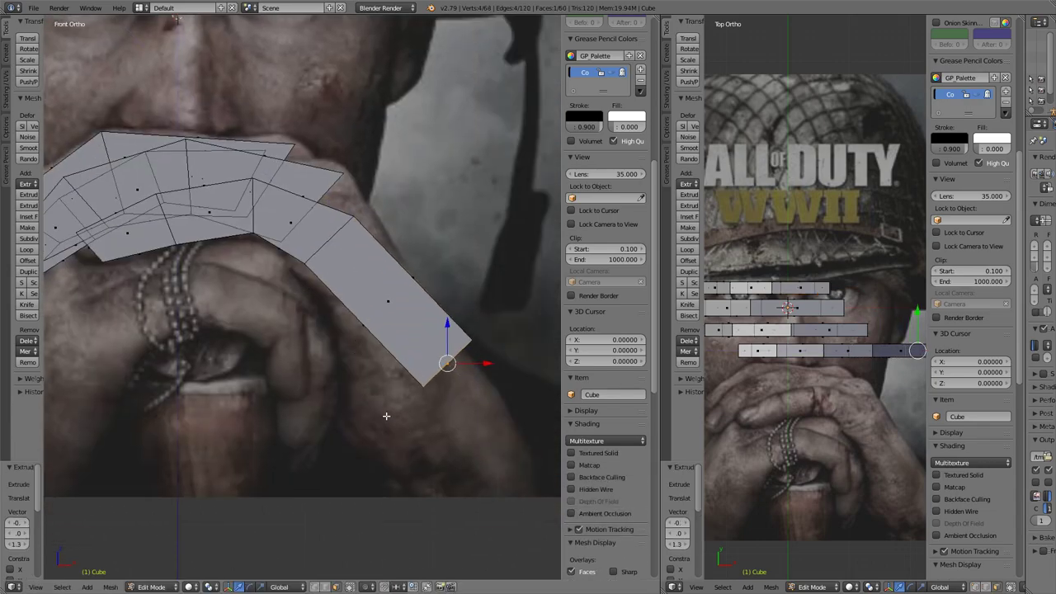
click(360, 488)
middle_drag(360, 488, 365, 322)
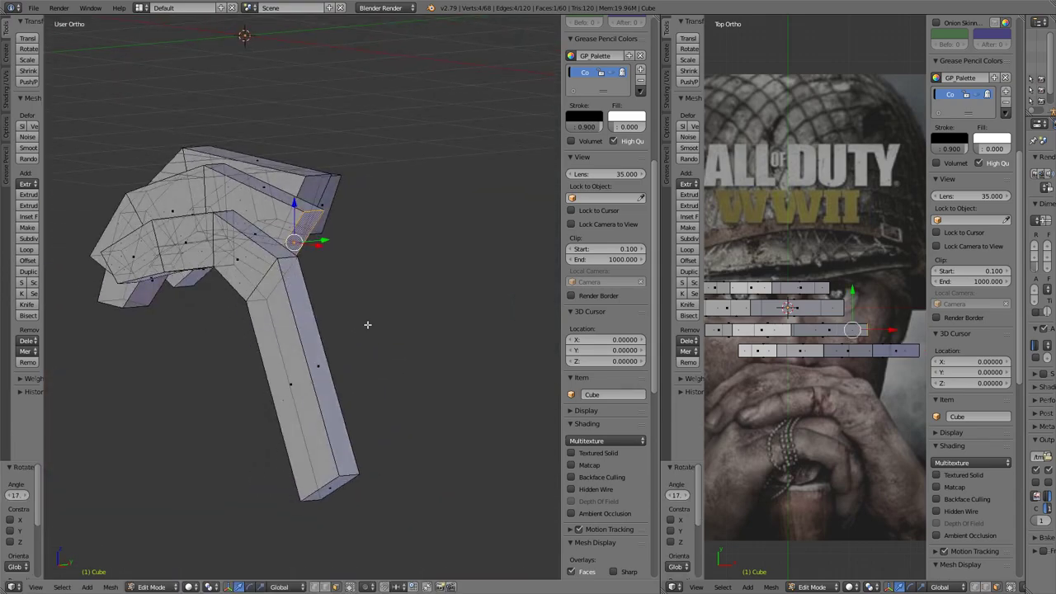
Step: Extrude the second finger's knuckle end into a long segment following the back of the hand in front view
key(KP_1)
key(e)
click(438, 439)
key(e)
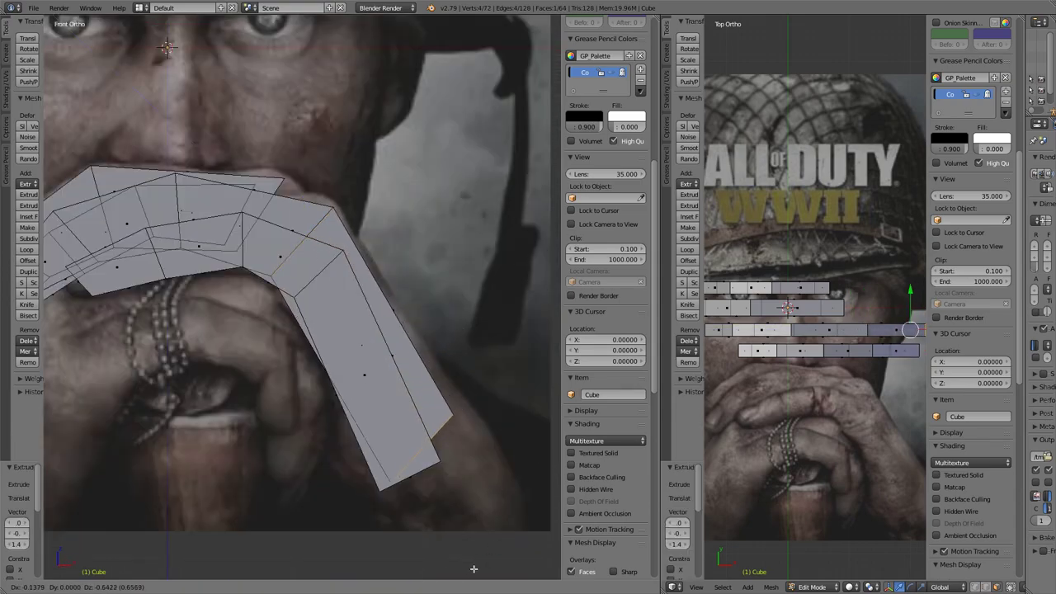
click(463, 577)
middle_drag(463, 577, 429, 462)
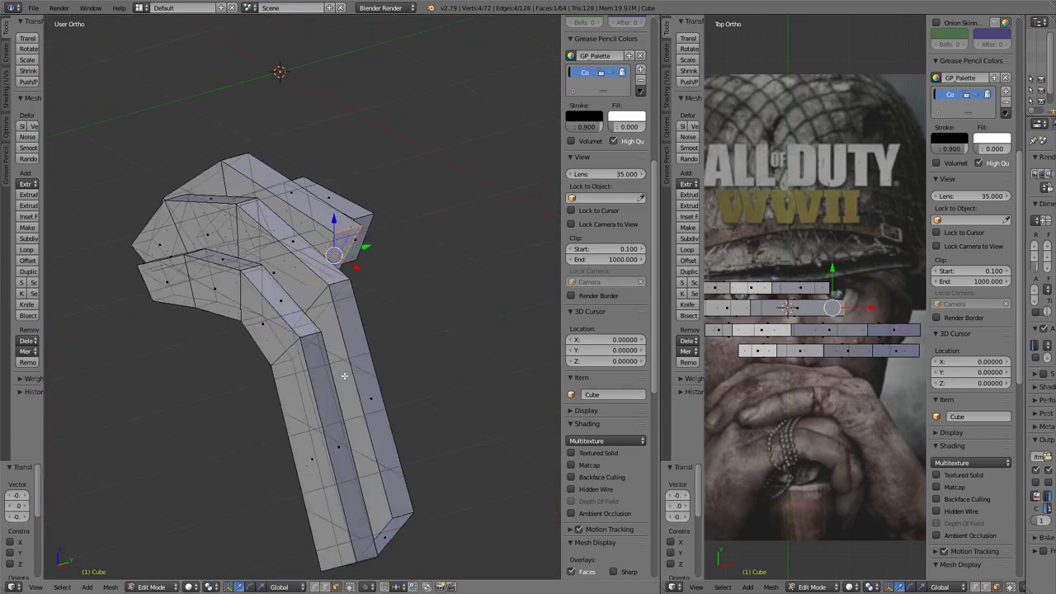
Step: Extrude the knuckle ends of the third and rearmost fingers into long segments down the back of the hand
key(KP_1)
click(435, 539)
middle_drag(435, 538, 417, 292)
key(KP_1)
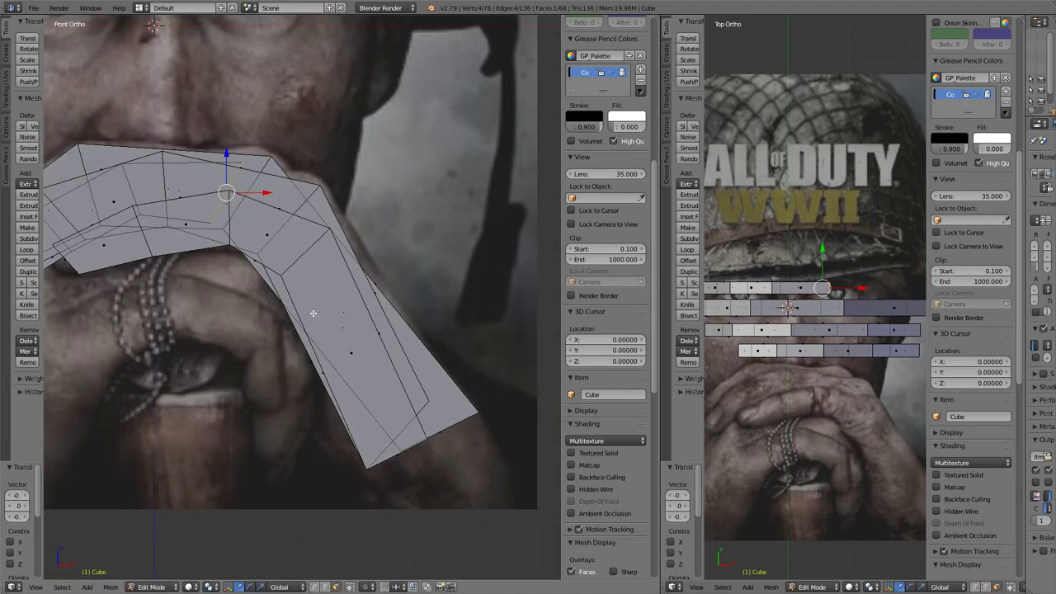
click(491, 27)
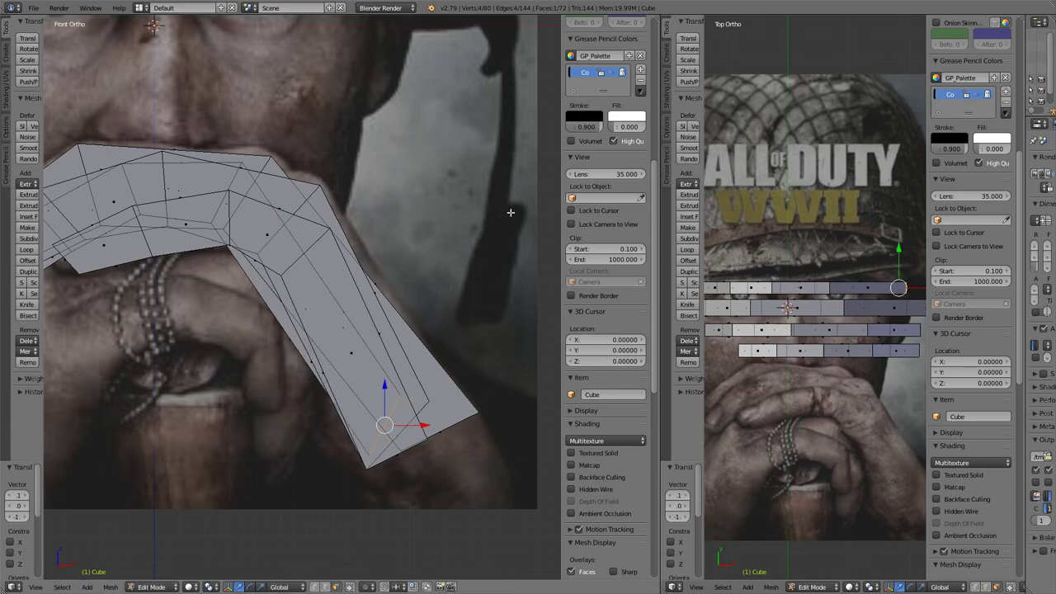
Step: Move the end edges of the long finger segments in front view to line up with the wrist line
click(482, 390)
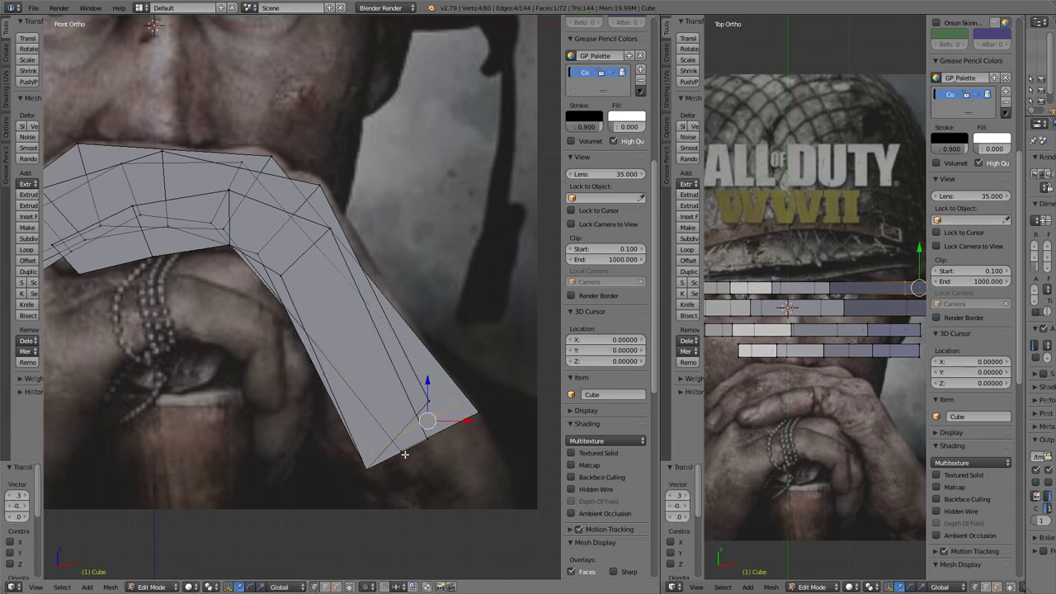
scroll(404, 454, down, 1)
middle_drag(470, 440, 305, 482)
key(a)
right_click(272, 458)
key(KP_1)
middle_drag(798, 381, 817, 342)
shift+middle_drag(276, 488, 320, 422)
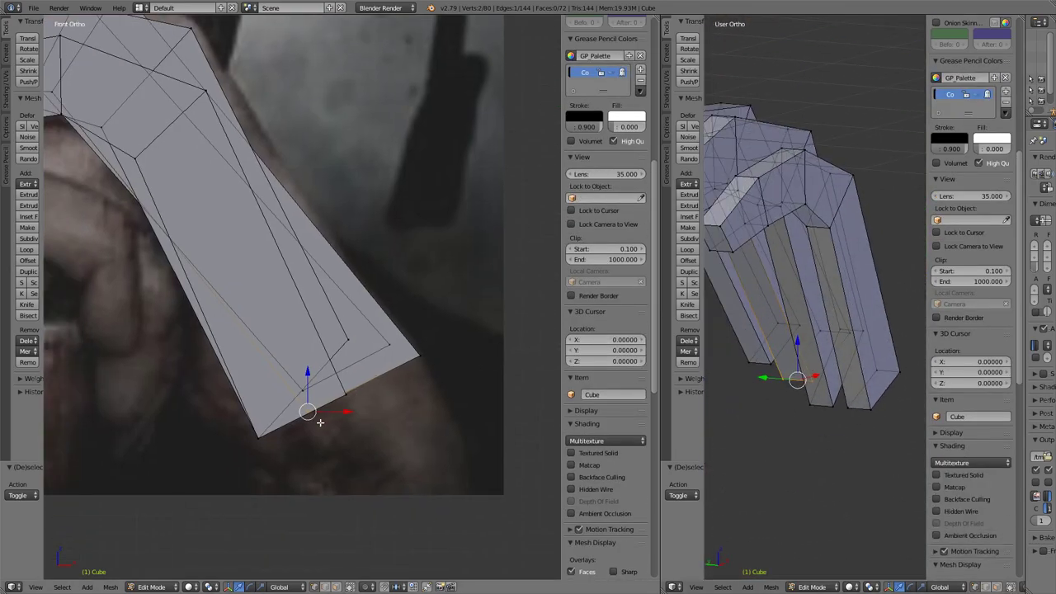
click(270, 448)
right_click(386, 375)
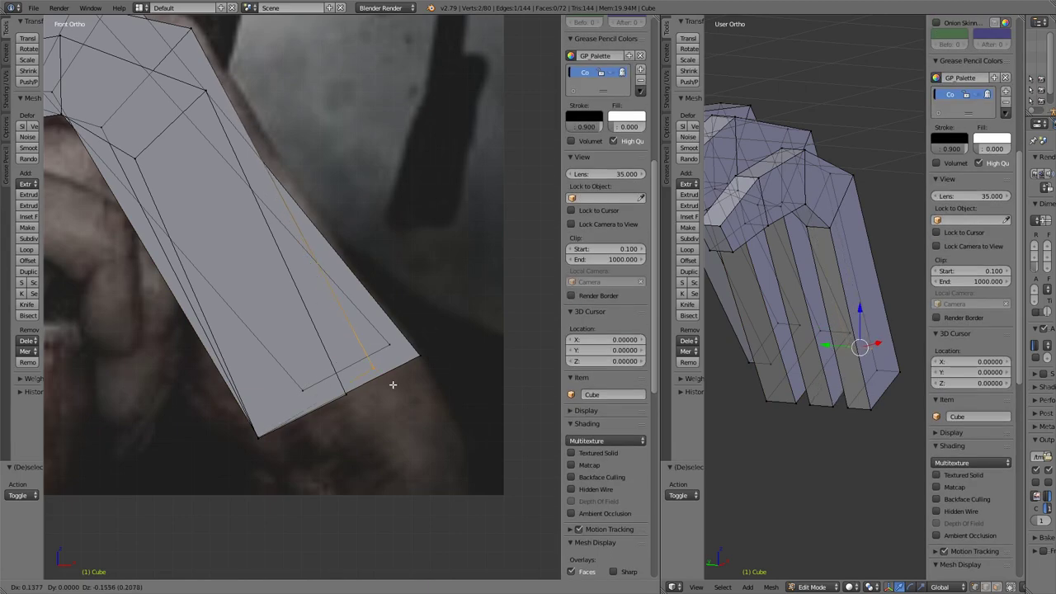
Step: Move the rearmost segment's end edges in front view onto the wrist end of the other segments
right_click(321, 404)
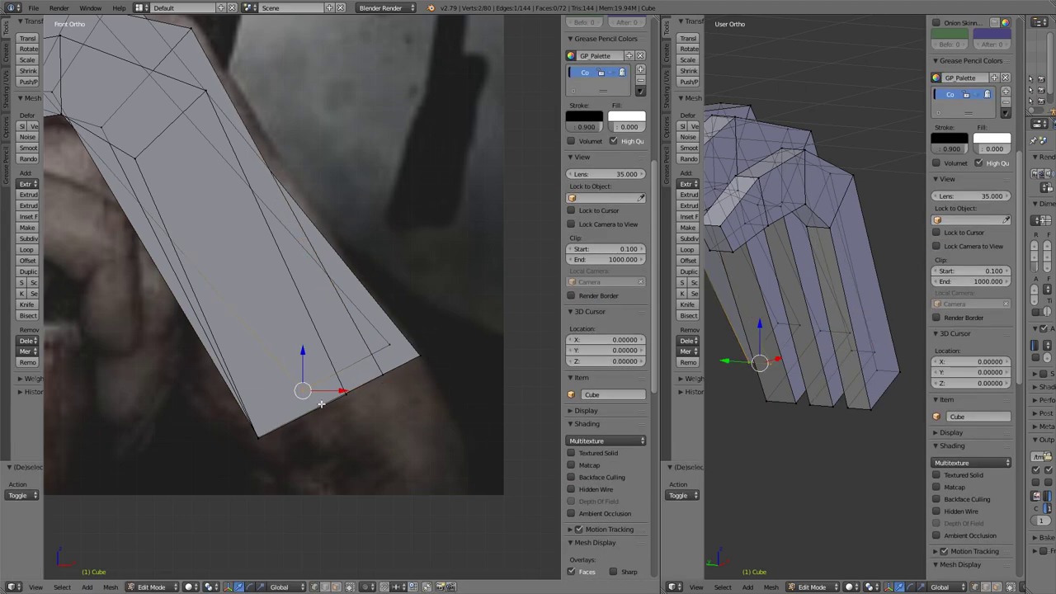
shift+right_click(394, 351)
key(g)
click(376, 392)
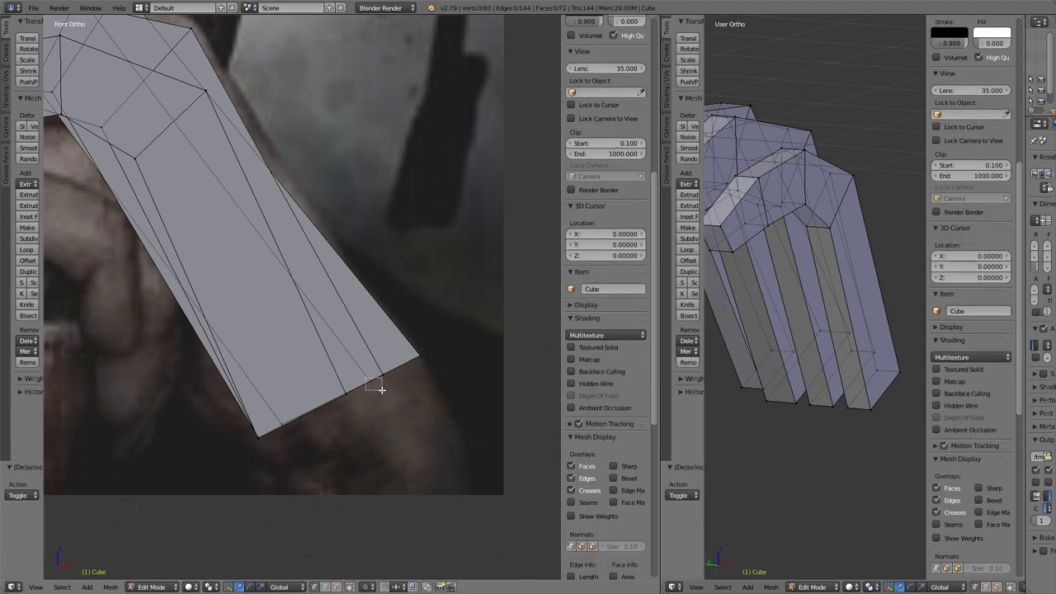
shift+right_click(292, 435)
key(g)
click(268, 449)
Step: Add a cube to the mesh for the thumb base and scale it down along Y to about 0.31 and along X
middle_drag(726, 379, 814, 370)
key(shift+a)
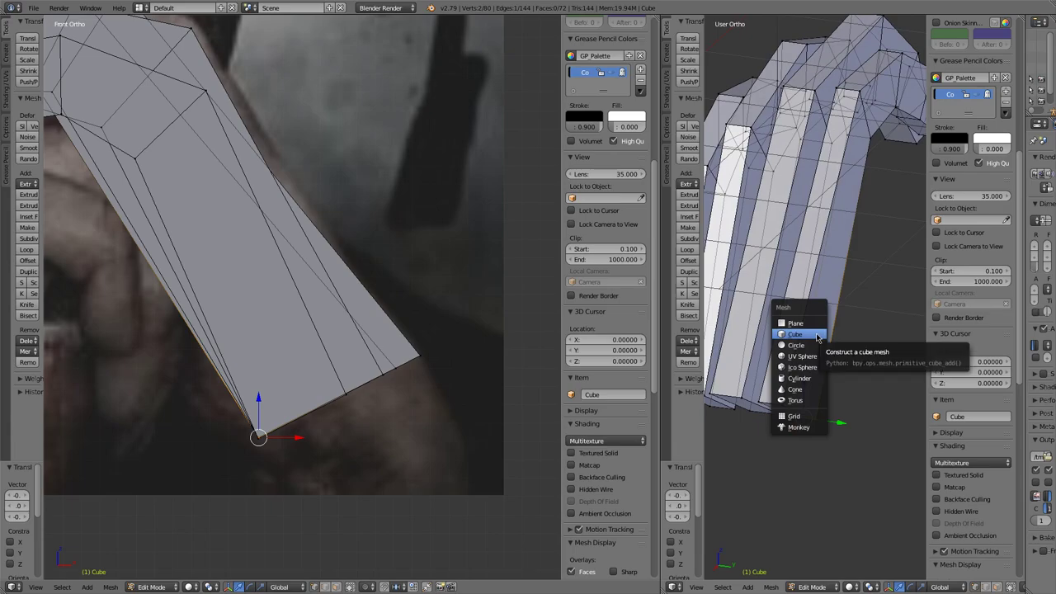
click(804, 340)
key(KP_7)
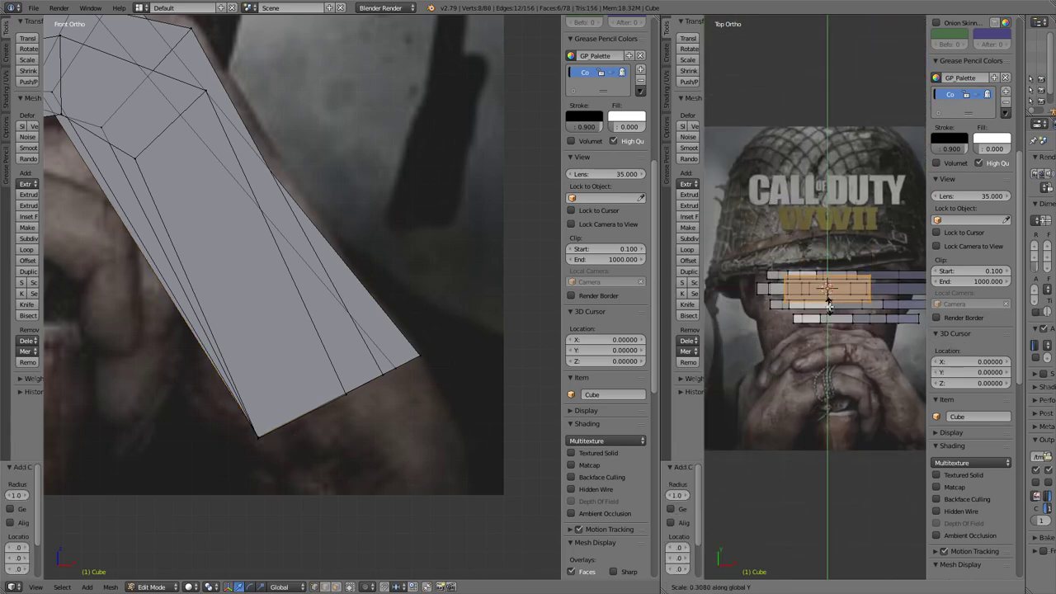
click(828, 304)
scroll(828, 303, up, 4)
key(s)
key(x)
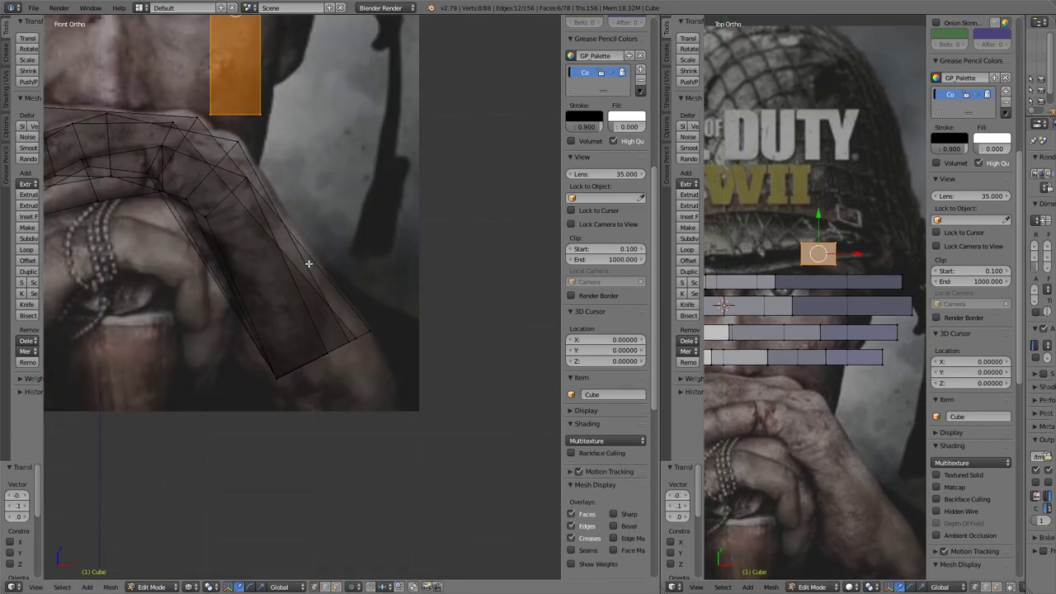
Step: Shrink the thumb cube along Z and position it at the inner side of the hand in front view
key(g)
click(339, 458)
key(s)
key(z)
click(296, 271)
key(g)
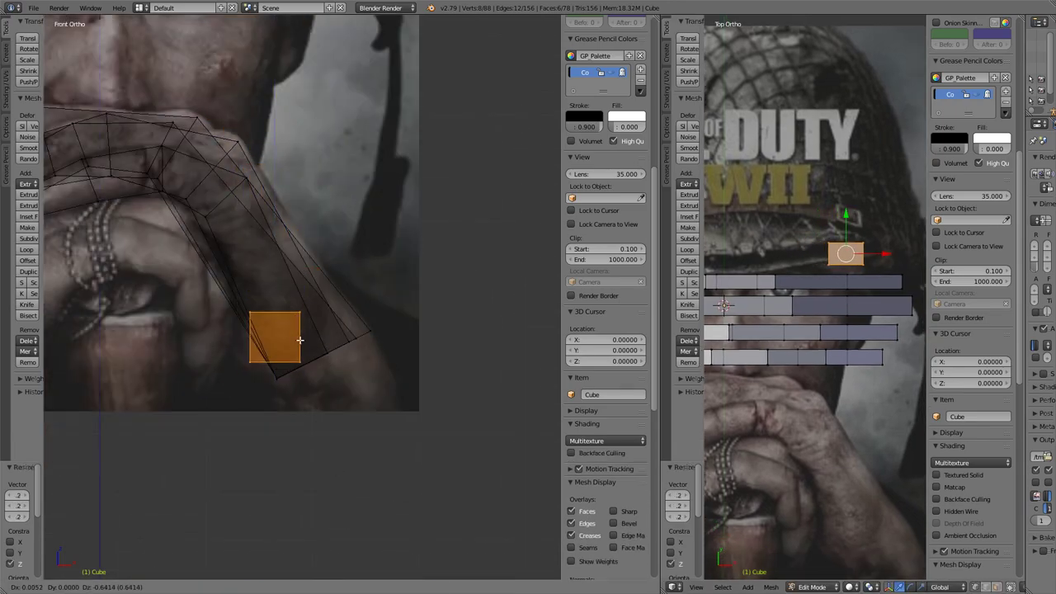
scroll(286, 268, up, 2)
click(287, 268)
Step: Join the neighbouring finger segments at the wrist end with connecting edges
middle_drag(813, 314, 791, 344)
scroll(792, 345, up, 4)
right_click(782, 421)
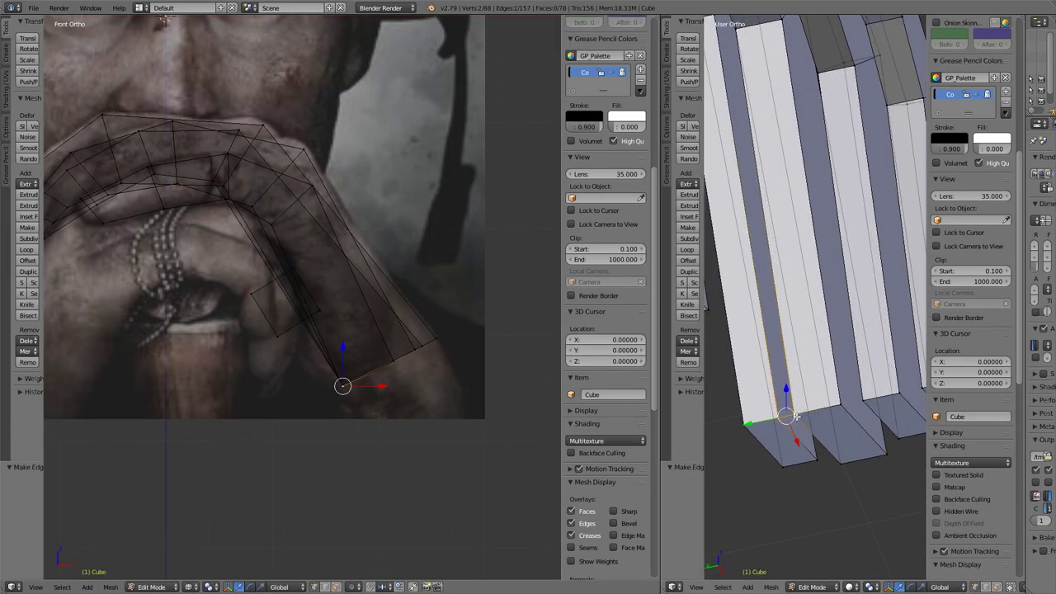
middle_drag(860, 420, 780, 419)
key(f)
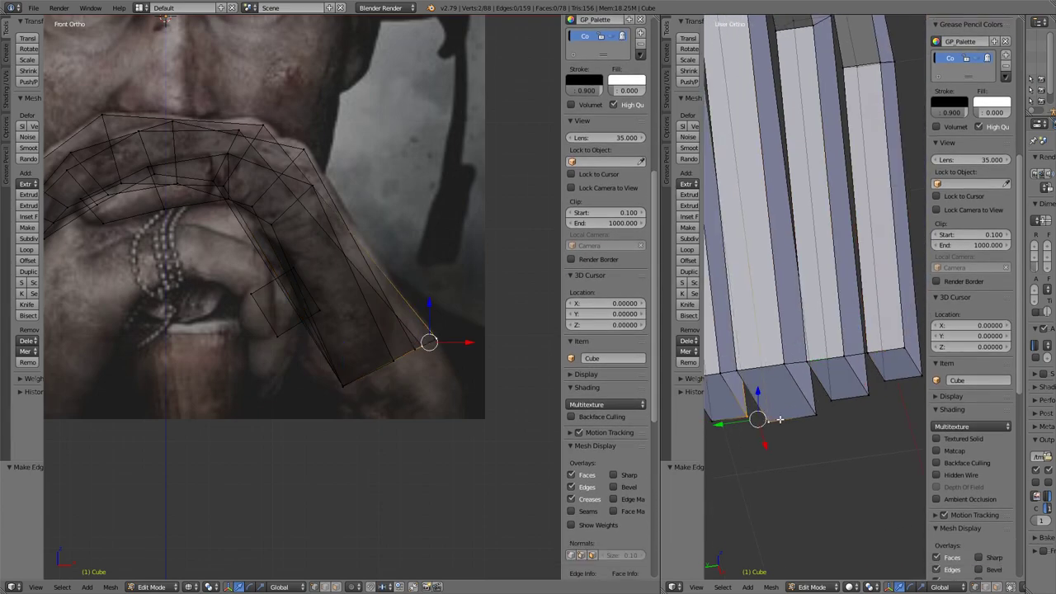
right_click(882, 384)
middle_drag(882, 384, 821, 381)
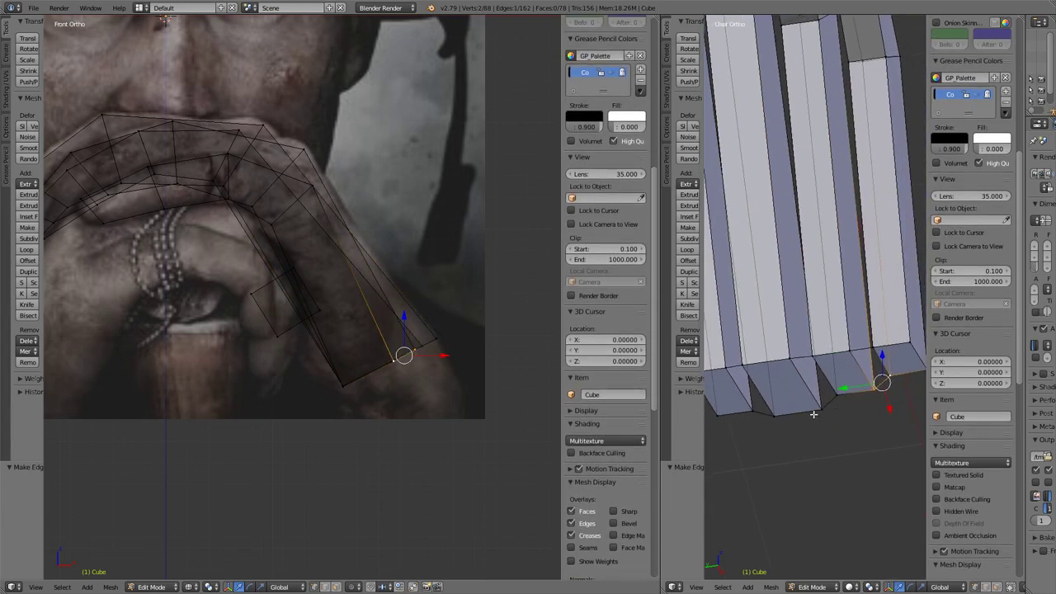
scroll(805, 381, up, 3)
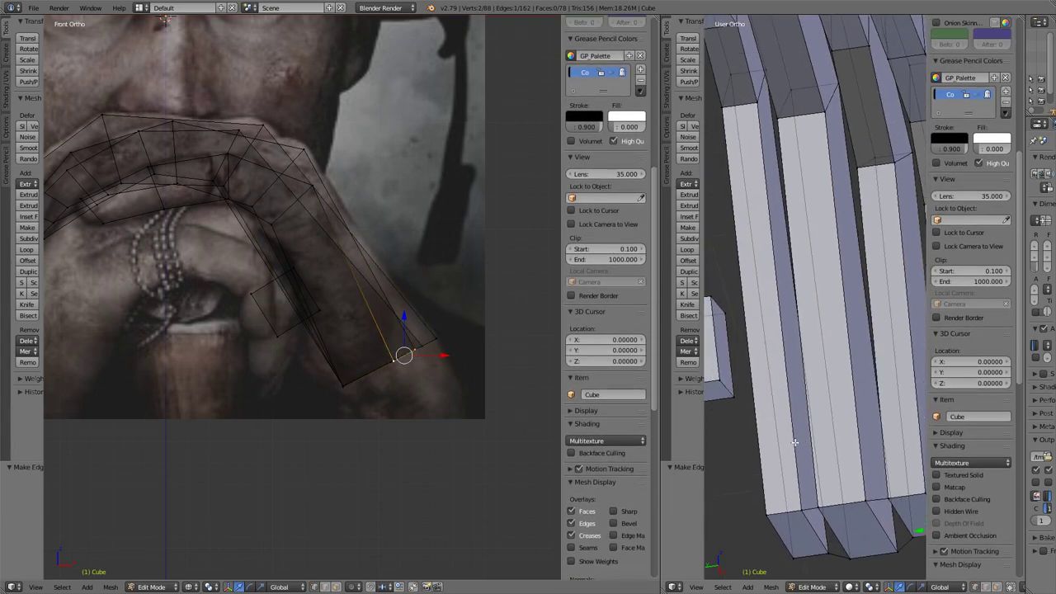
middle_drag(795, 443, 827, 428)
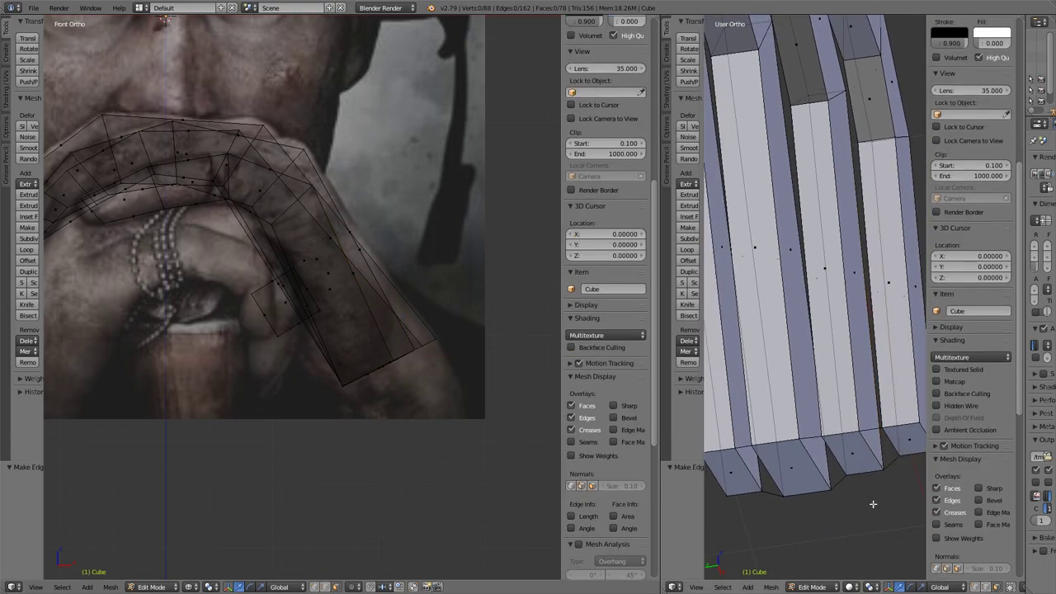
Step: Delete the facing inner side faces between the long finger segments
middle_drag(825, 379, 812, 363)
alt+right_click(788, 346)
scroll(819, 338, up, 2)
key(x)
click(849, 495)
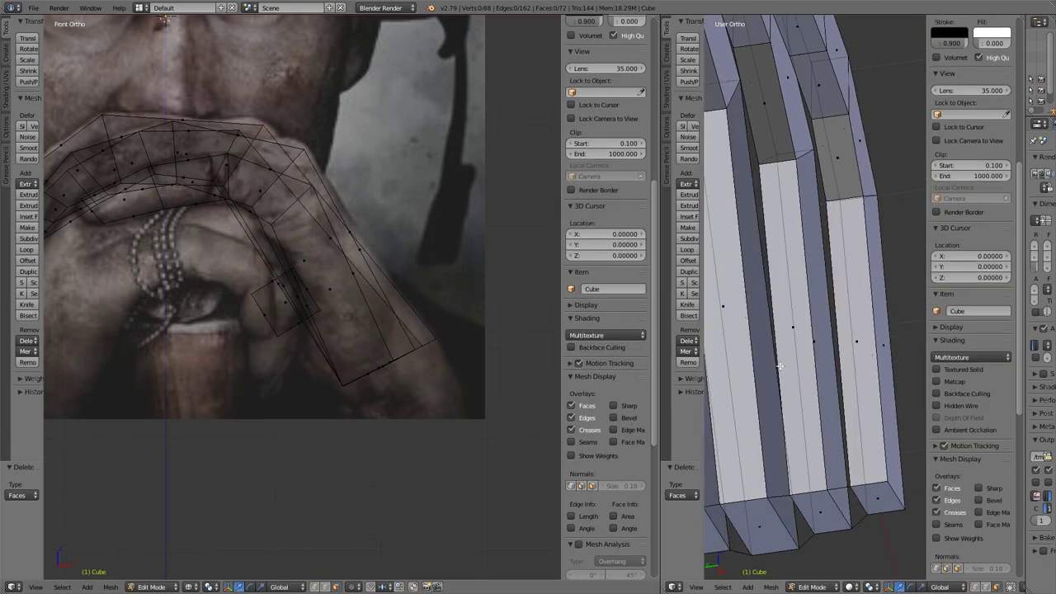
Step: Bridge the open edges between adjacent finger segments to start closing the hand's surface
middle_drag(850, 495, 857, 462)
alt+right_click(829, 272)
key(space)
key(Return)
Step: Fill the remaining gaps between the long finger segments by joining their neighbouring edges
middle_drag(858, 502, 858, 413)
alt+right_click(759, 272)
shift+right_click(762, 234)
key(f)
right_click(866, 329)
shift+right_click(862, 286)
key(f)
key(f)
middle_drag(780, 437, 806, 386)
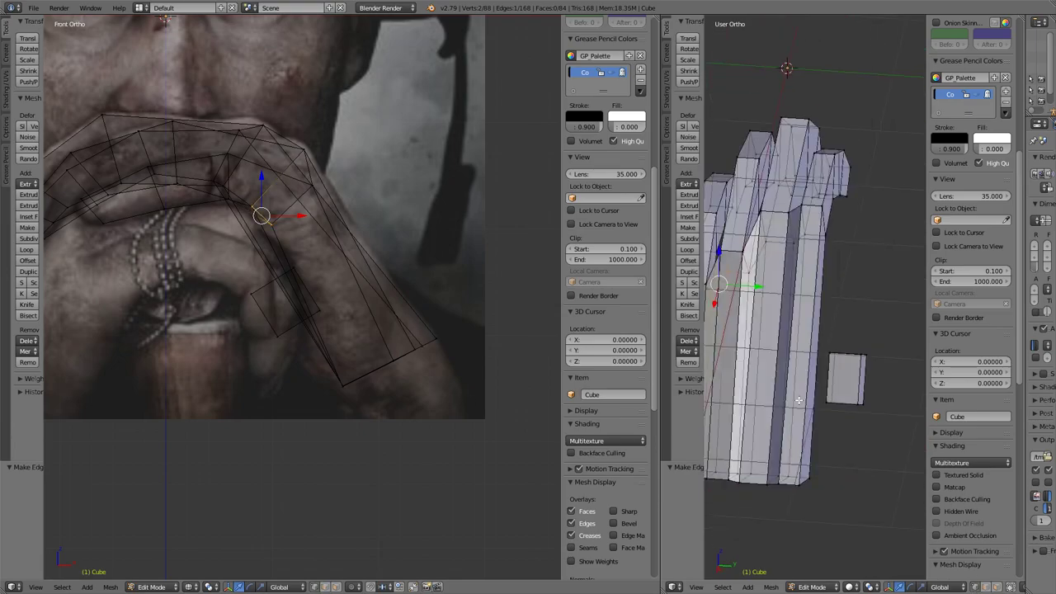
Step: Add two loop cuts across the joined hand segments, level with the thumb cube
middle_drag(798, 400, 787, 430)
key(ctrl+r)
click(787, 431)
click(790, 512)
middle_drag(791, 511, 806, 372)
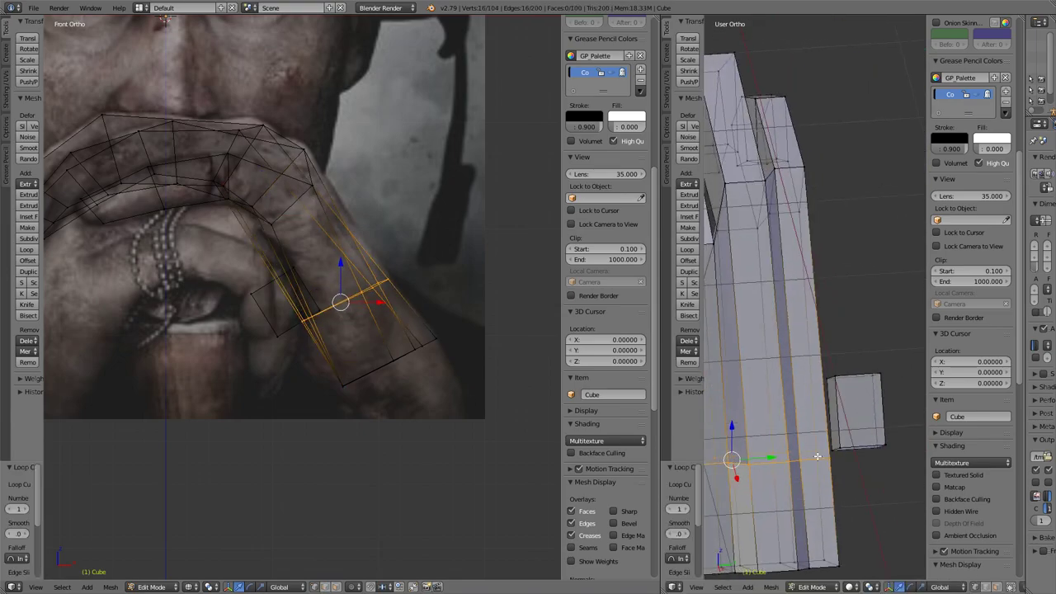
key(ctrl+r)
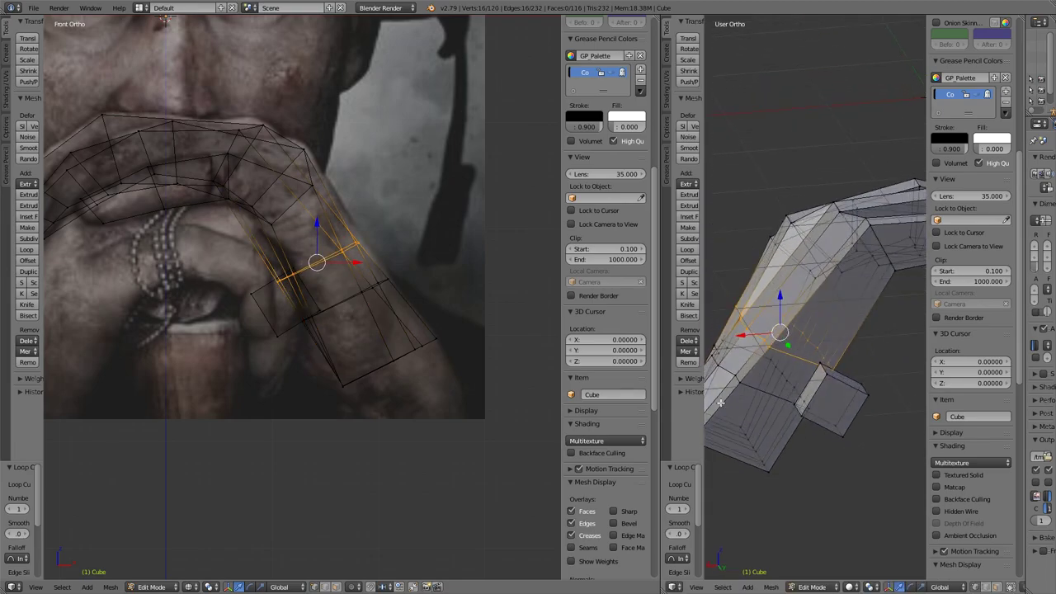
Step: Delete the facing faces of the thumb cube and the hand's side, and bridge the two openings
middle_drag(818, 392, 805, 482)
right_click(812, 417)
shift+right_click(815, 470)
key(x)
click(818, 477)
key(space)
click(817, 478)
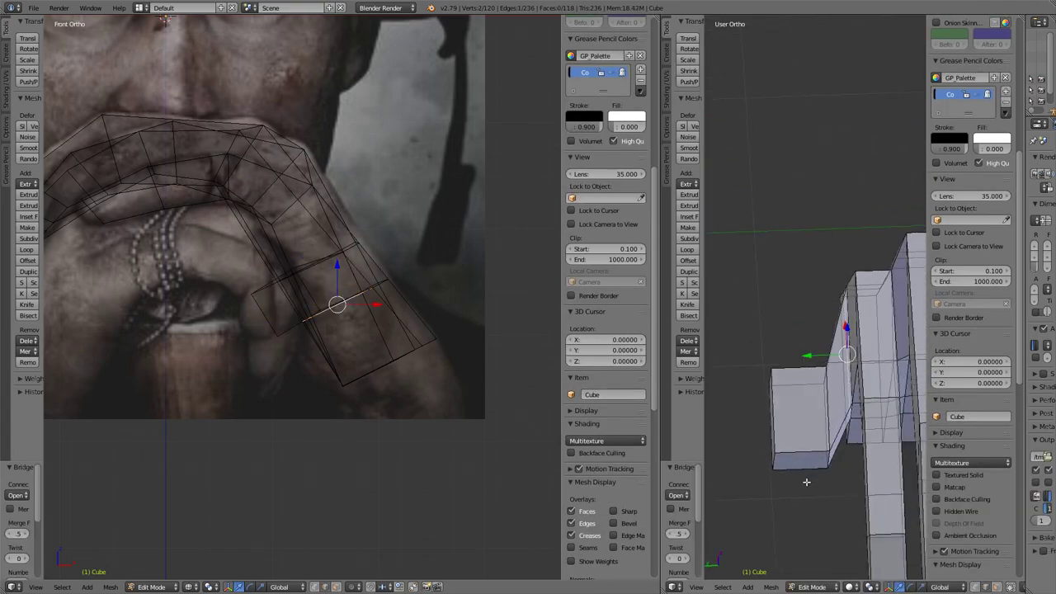
Step: Extrude the thumb cube's outer face and move the new end up toward the fingertips
click(854, 443)
middle_drag(855, 443, 780, 462)
scroll(782, 430, down, 4)
scroll(775, 484, up, 2)
key(a)
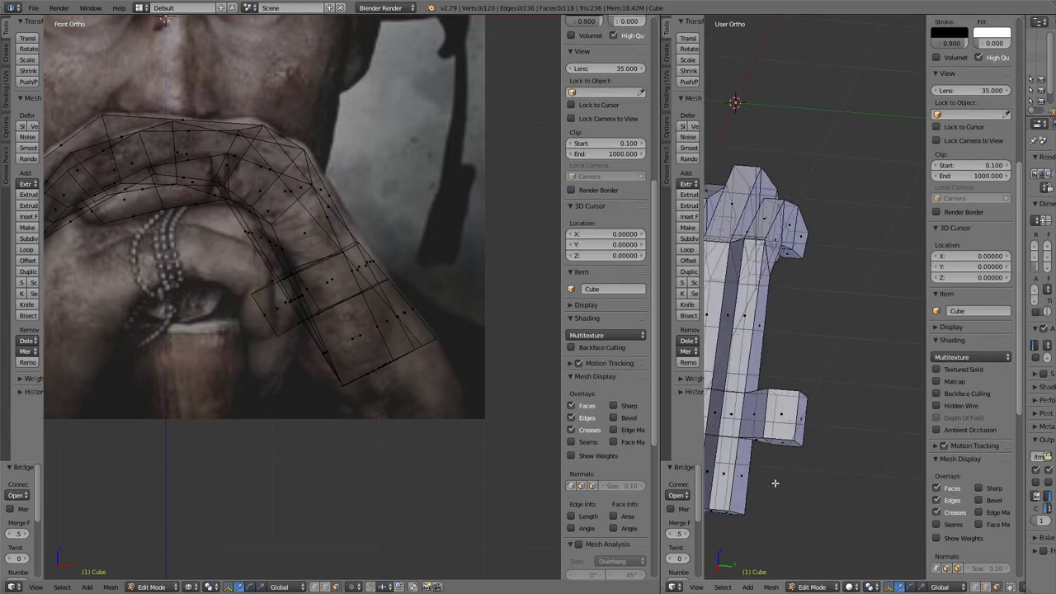
right_click(787, 406)
middle_drag(787, 406, 826, 511)
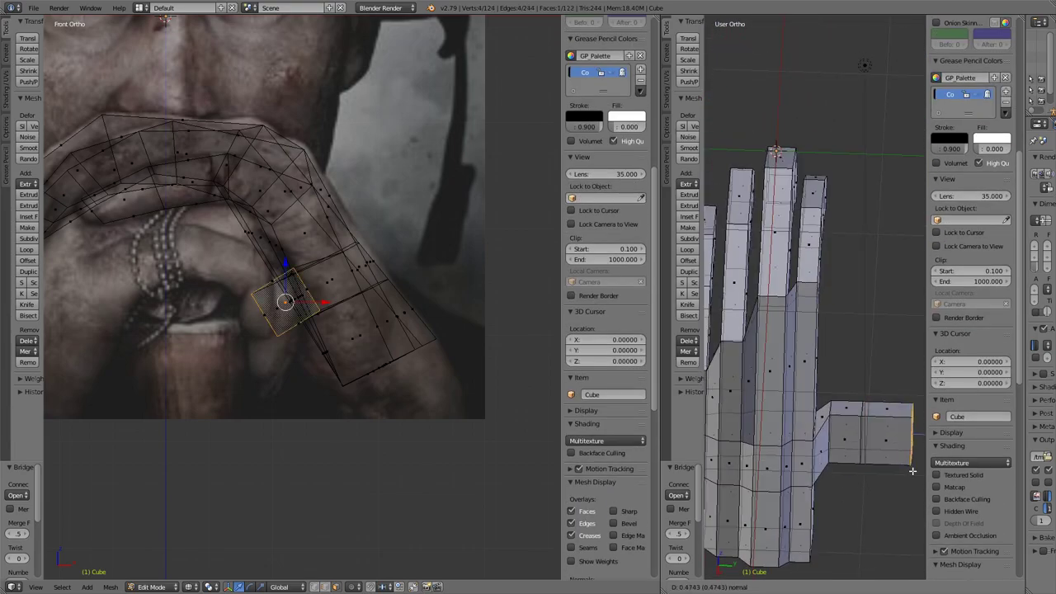
click(877, 338)
shift+middle_drag(898, 349, 875, 329)
key(ctrl+z)
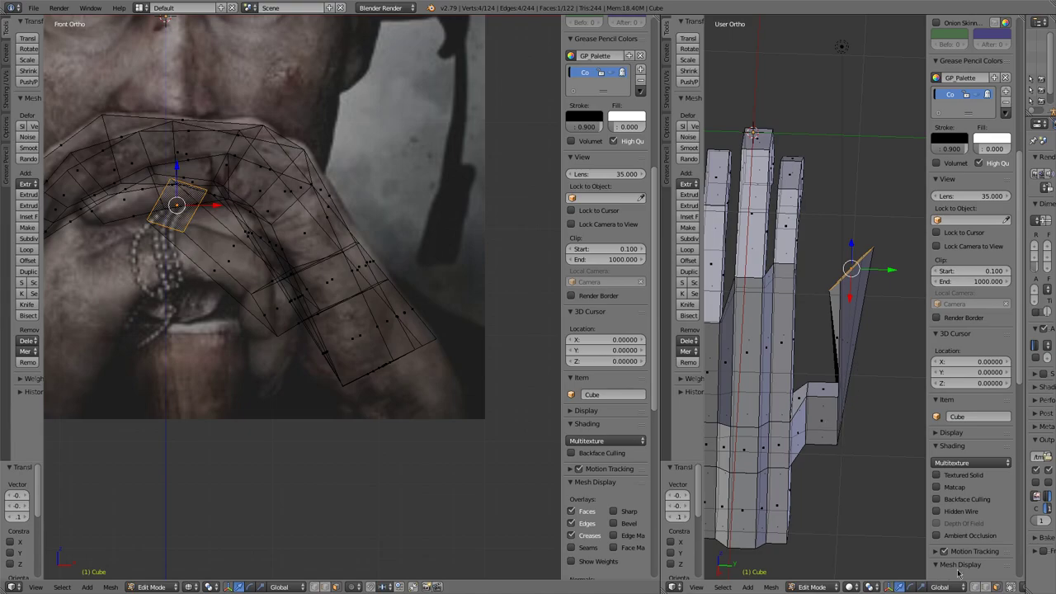
Step: Select the edge loop at the thumb's joint and reposition it to angle the thumb along the hand
right_click(851, 417)
middle_drag(851, 418, 855, 477)
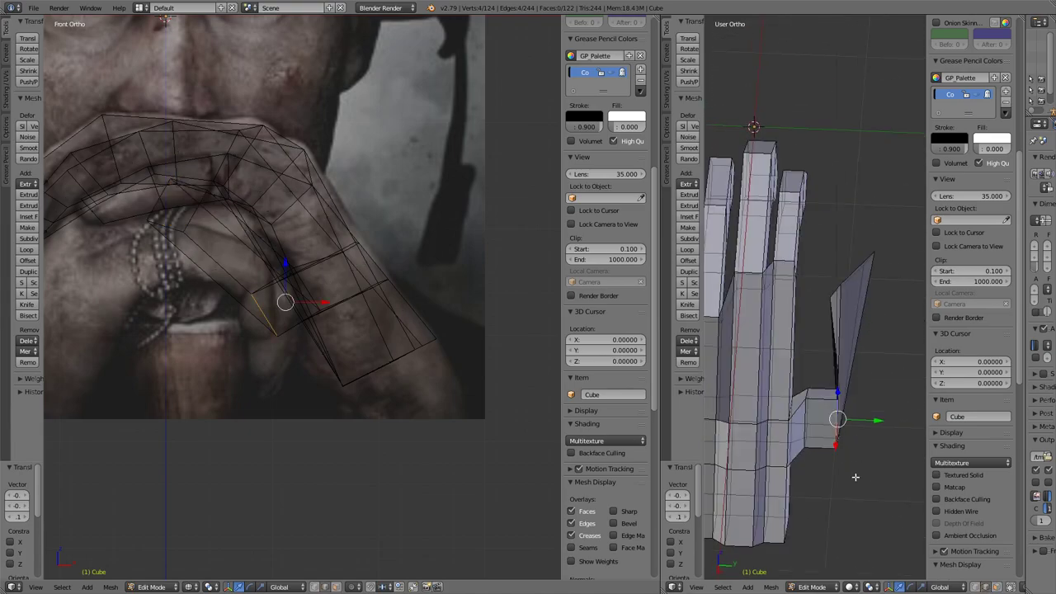
click(868, 392)
Step: Select the thumb's tip face and move it closer to the fingers, checking the hand from several angles
key(a)
right_click(862, 301)
middle_drag(879, 403, 847, 382)
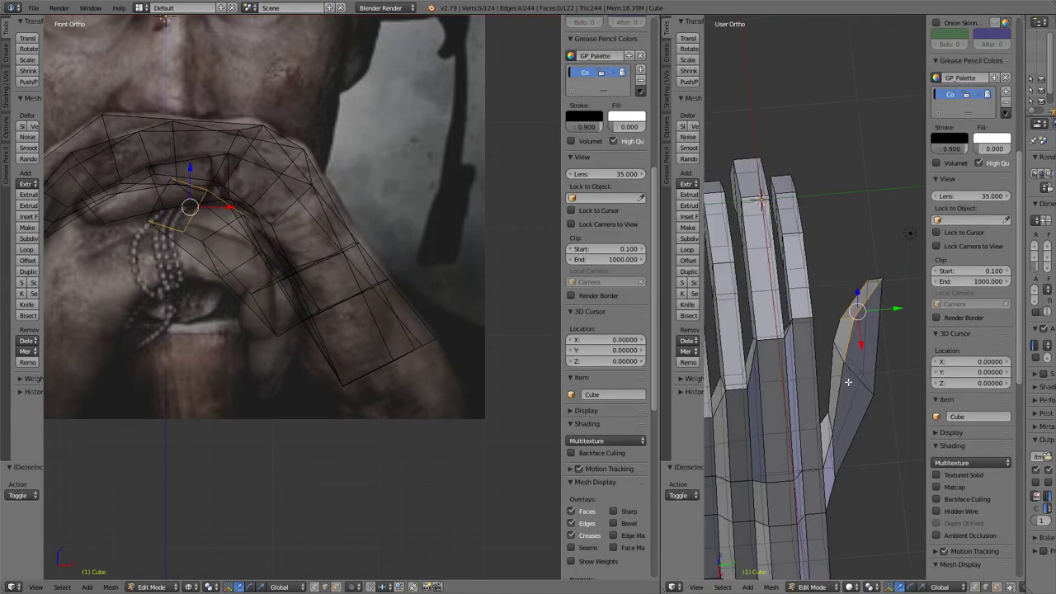
scroll(848, 381, down, 3)
right_drag(830, 333, 820, 316)
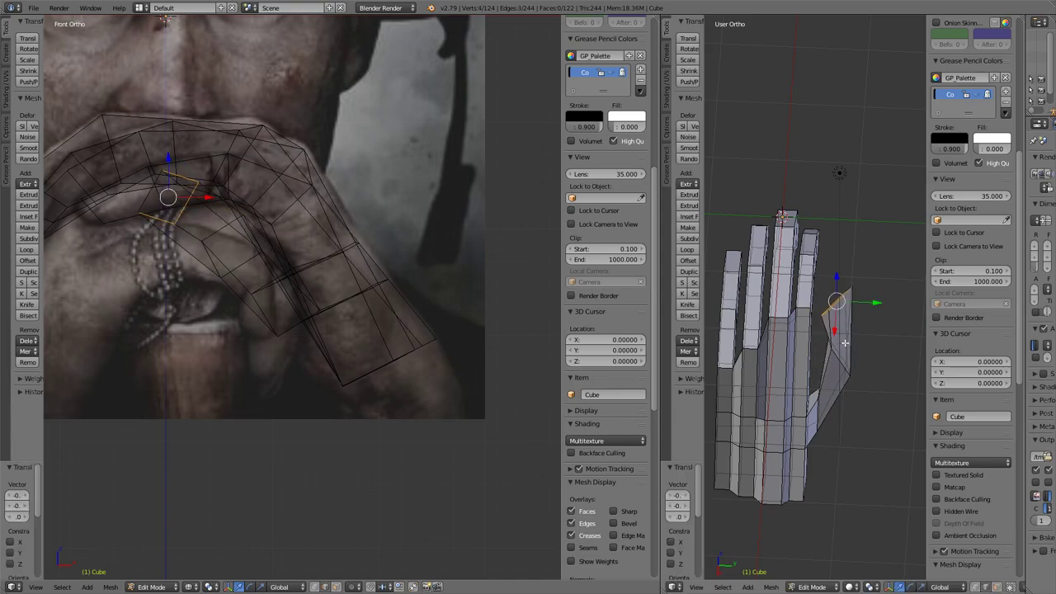
scroll(825, 440, up, 1)
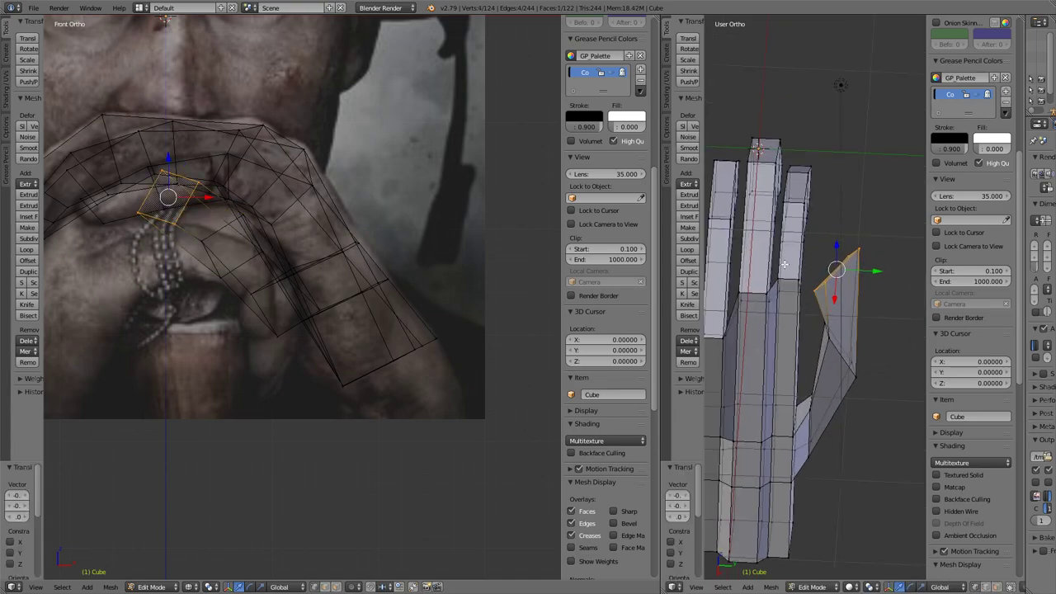
scroll(784, 270, down, 2)
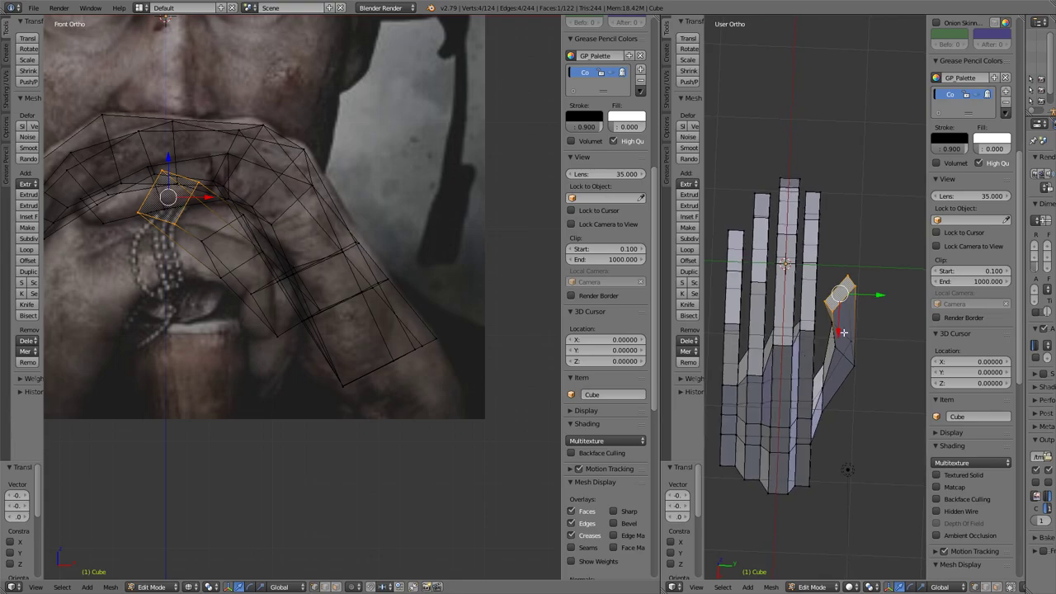
middle_drag(850, 339, 813, 392)
Step: Select the edge where the thumb's base meets the side of the hand and move it
key(a)
key(b)
click(991, 587)
key(g)
click(831, 353)
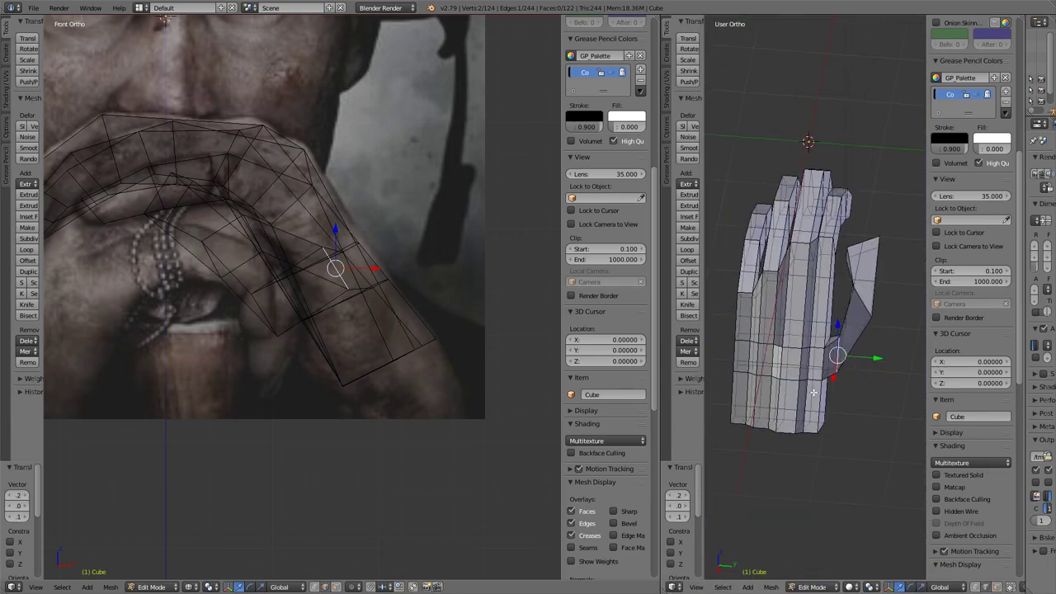
Step: Add a connecting edge between the thumb's base and the wrist end of the hand
key(KP_1)
scroll(843, 386, up, 2)
middle_drag(877, 446, 809, 411)
key(f)
right_click(808, 410)
scroll(809, 410, down, 4)
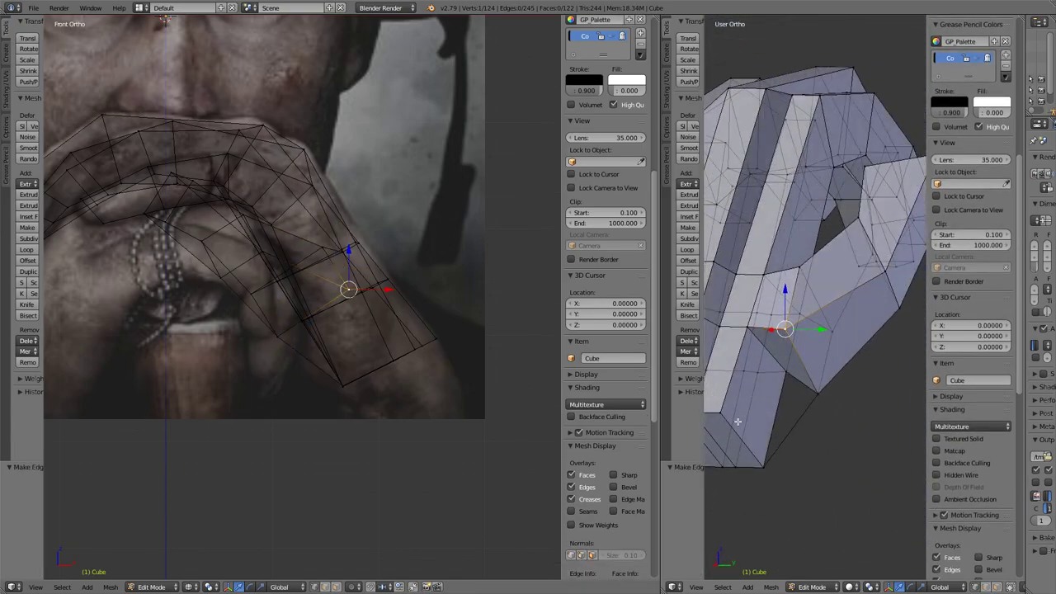
Step: Undo the last three edits at the thumb's base and redo them
key(ctrl+z)
key(ctrl+z)
key(ctrl+z)
scroll(908, 383, up, 4)
key(ctrl+shift+z)
key(ctrl+shift+z)
key(ctrl+shift+z)
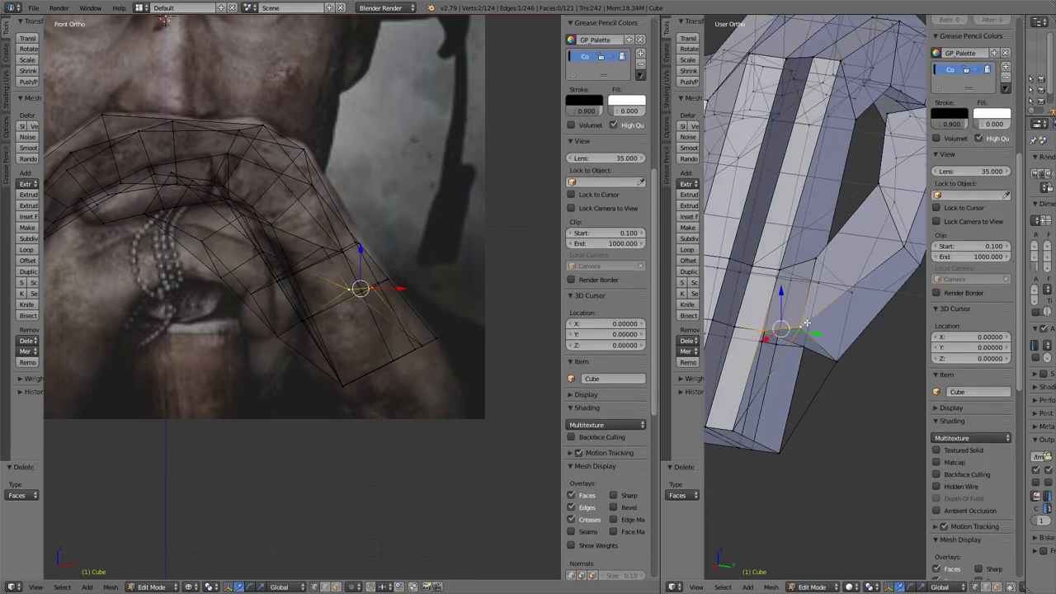
Step: Fill the gaps between the thumb's base and the wrist end of the hand with new faces
middle_drag(874, 363, 833, 396)
shift+right_click(813, 355)
shift+right_click(834, 434)
key(f)
middle_drag(834, 434, 862, 384)
right_click(845, 414)
shift+right_click(848, 409)
key(f)
Step: Move the selected geometry at the thumb's outer edge and slide the edge loop running across the palm below the fingers
alt+right_click(822, 399)
right_click(862, 384)
key(g)
click(867, 393)
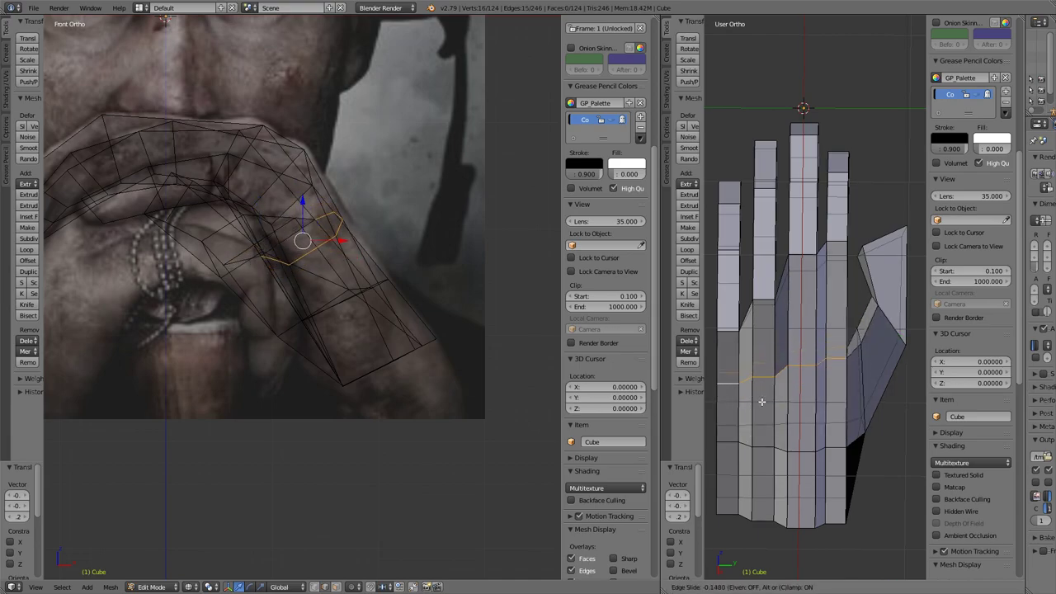
key(a)
middle_drag(780, 366, 860, 266)
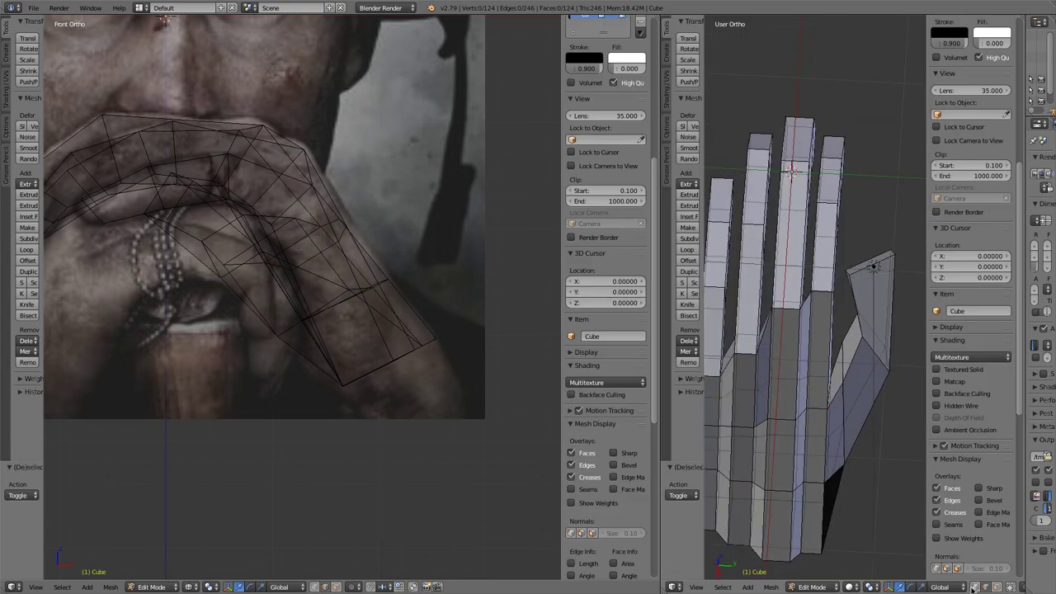
Step: Select the face at the thumb's tip and scale it to 0.5
right_click(872, 265)
text(.5)
key(Return)
Step: Leave mesh editing and reveal all hidden objects in the scene
middle_drag(862, 361, 761, 401)
right_click(824, 402)
right_click(824, 403)
scroll(761, 401, down, 3)
key(Tab)
key(alt+h)
scroll(362, 346, down, 5)
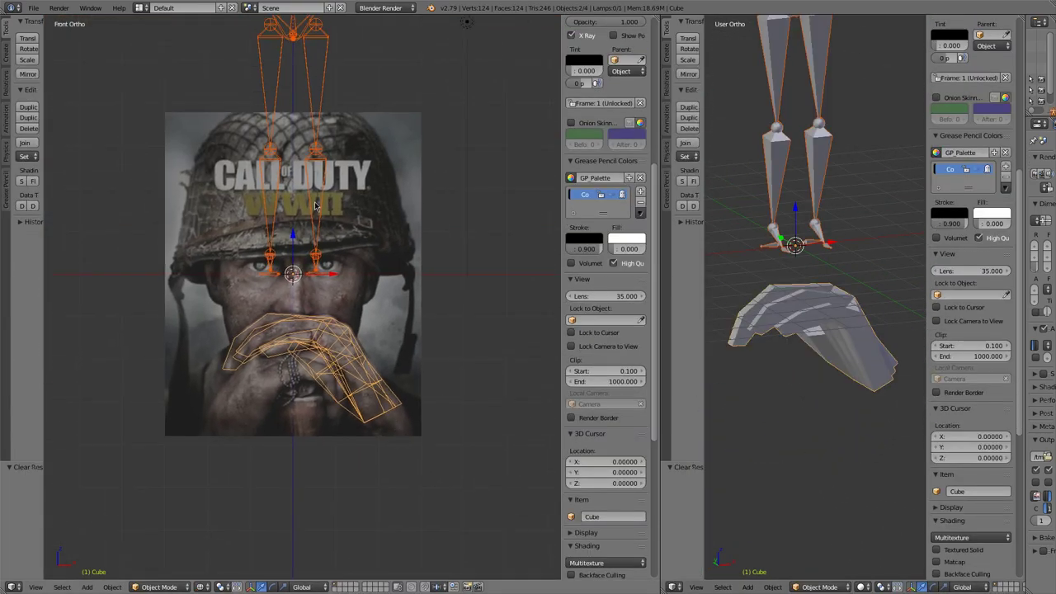
Step: Select the hand mesh on its own and switch the front 3D view from wireframe to solid shading
right_click(361, 331)
shift+middle_drag(360, 331, 417, 424)
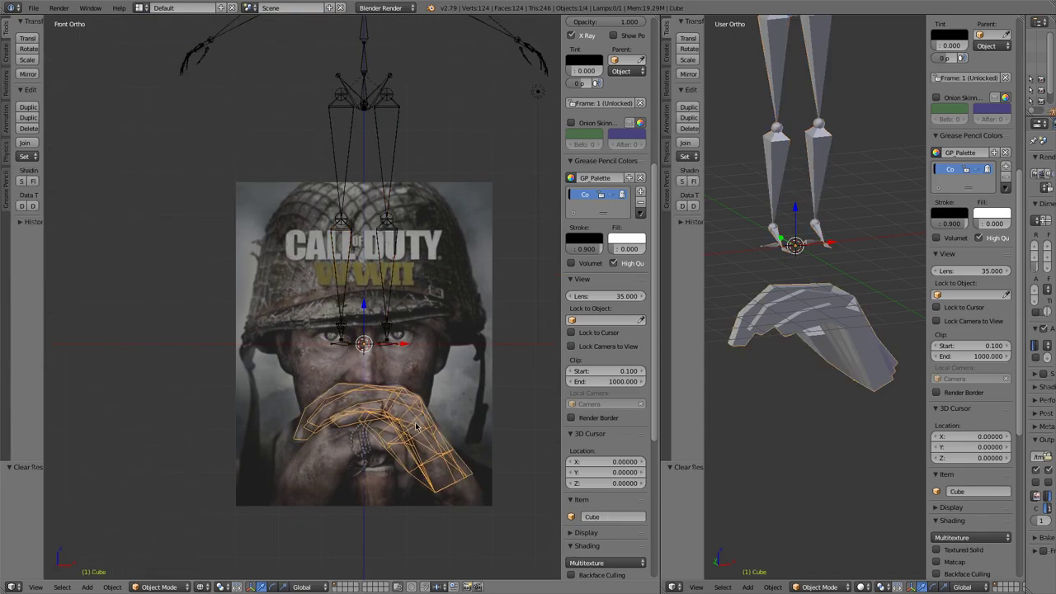
scroll(428, 417, down, 3)
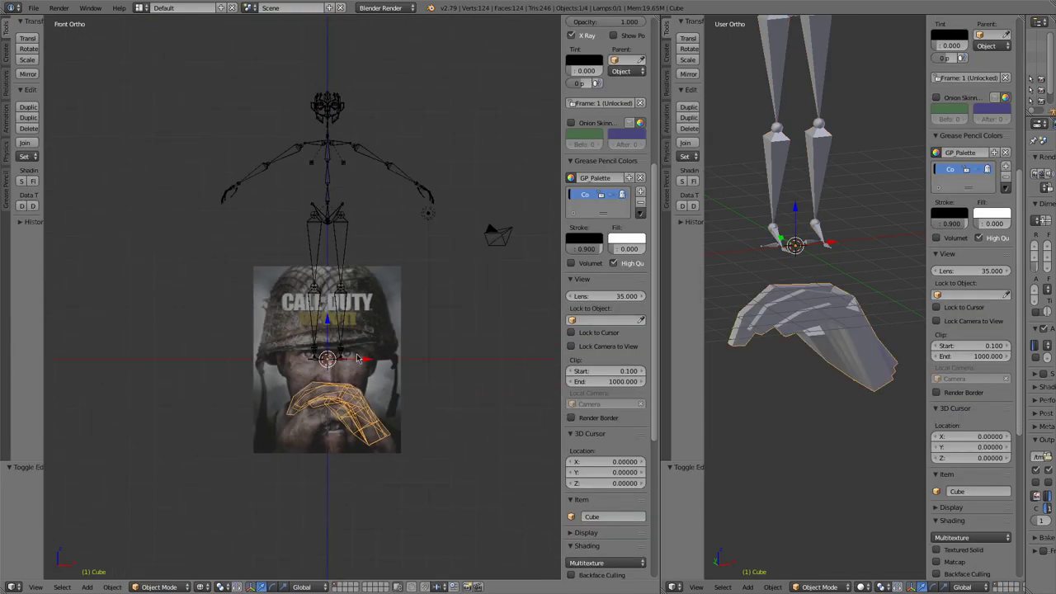
middle_drag(356, 349, 350, 268)
right_click(350, 269)
scroll(335, 260, down, 3)
scroll(350, 384, up, 2)
right_click(354, 462)
key(z)
scroll(438, 482, up, 2)
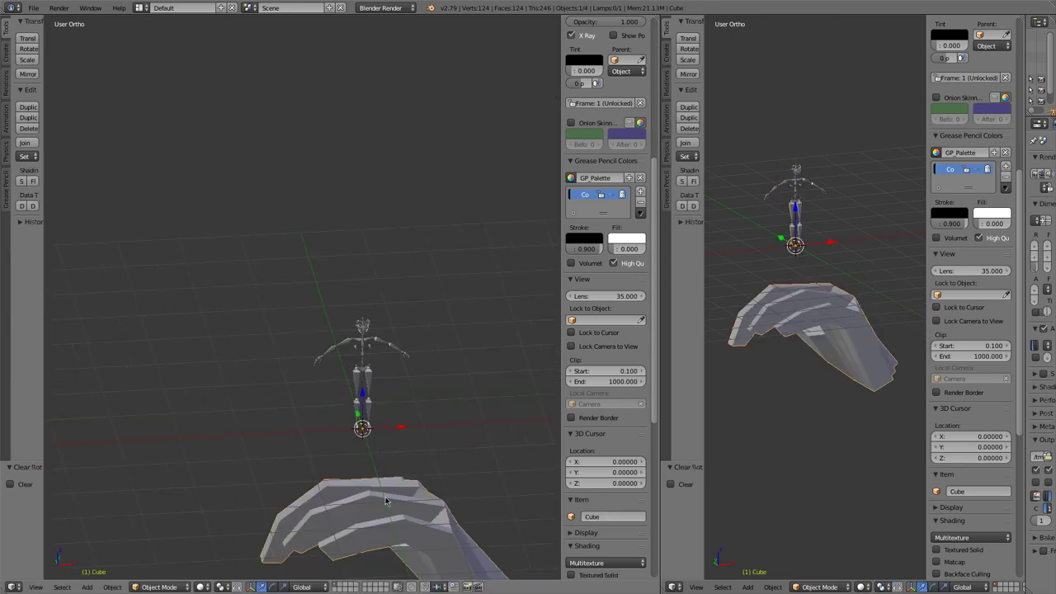
Step: Select the hand's entire mesh in Edit Mode and scale it to 0.3
middle_drag(396, 511, 412, 429)
key(Tab)
text(as.3)
key(Return)
Step: Rotate the whole hand mesh 180° about the global Z axis
key(r)
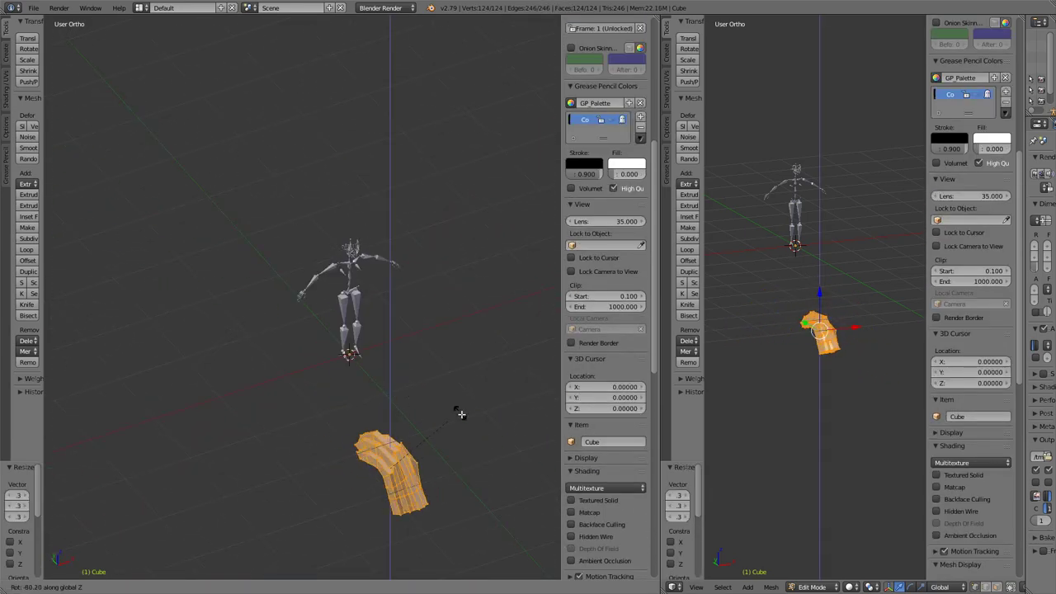
click(460, 414)
scroll(445, 410, up, 8)
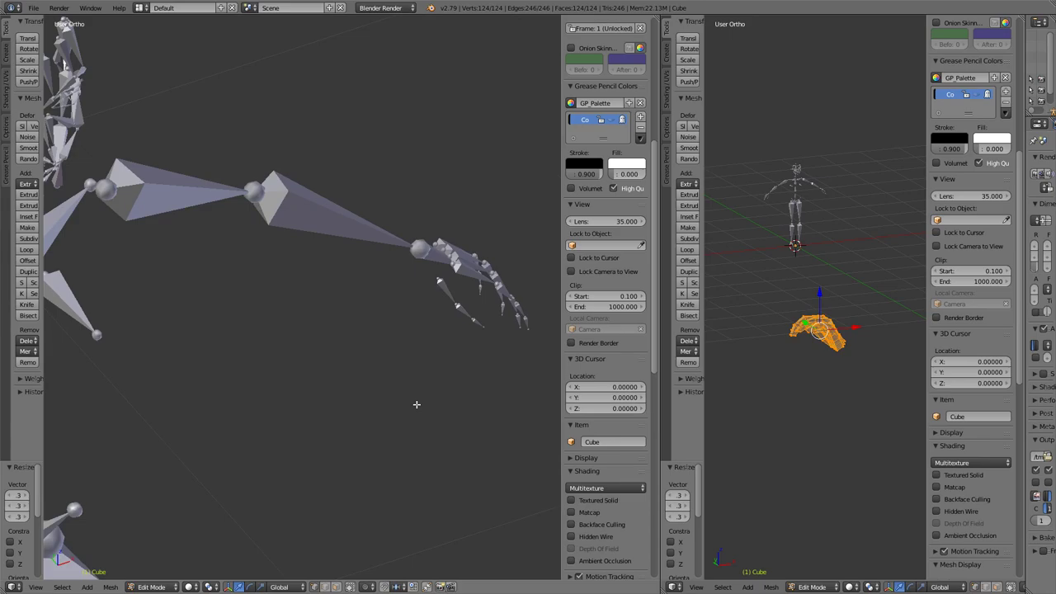
scroll(416, 404, down, 8)
key(r)
key(z)
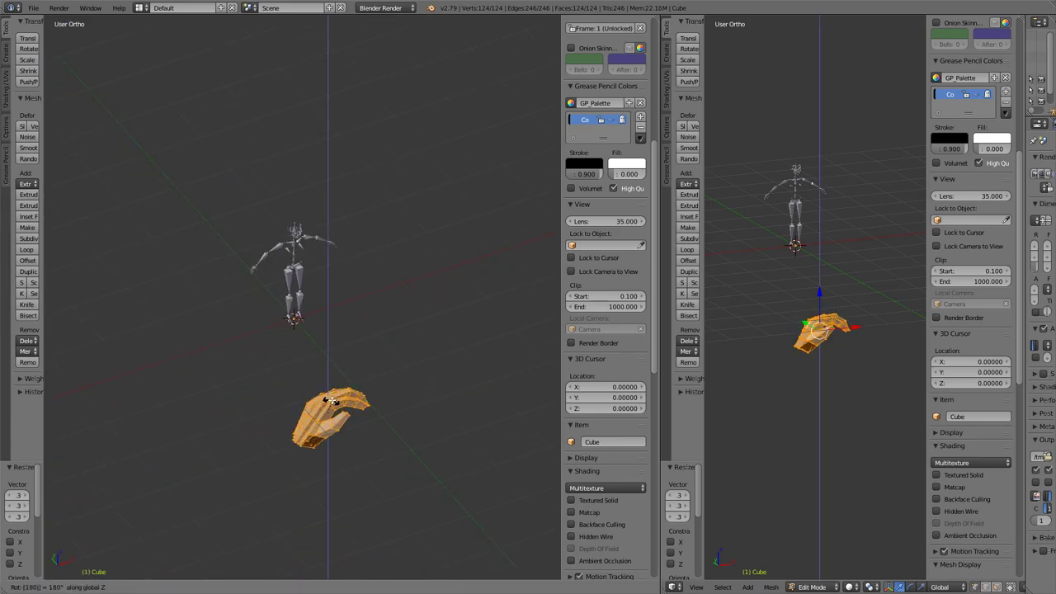
key(Return)
Step: Recalculate the hand's normals and turn off background images in the perspective 3D view
middle_drag(353, 440, 280, 459)
scroll(989, 376, down, 12)
key(KP_1)
click(989, 379)
click(1001, 362)
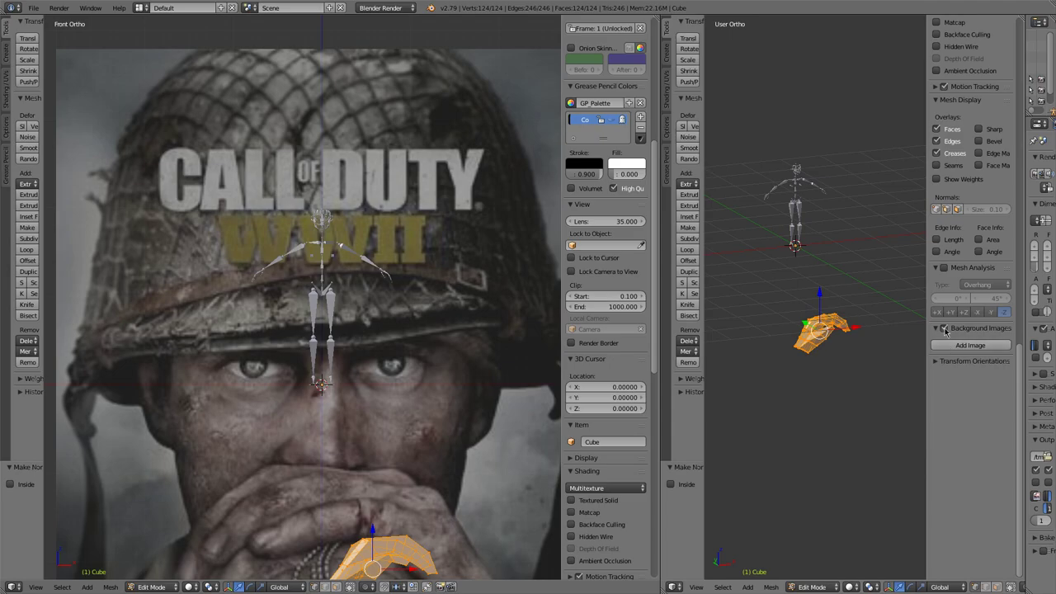
scroll(357, 386, down, 3)
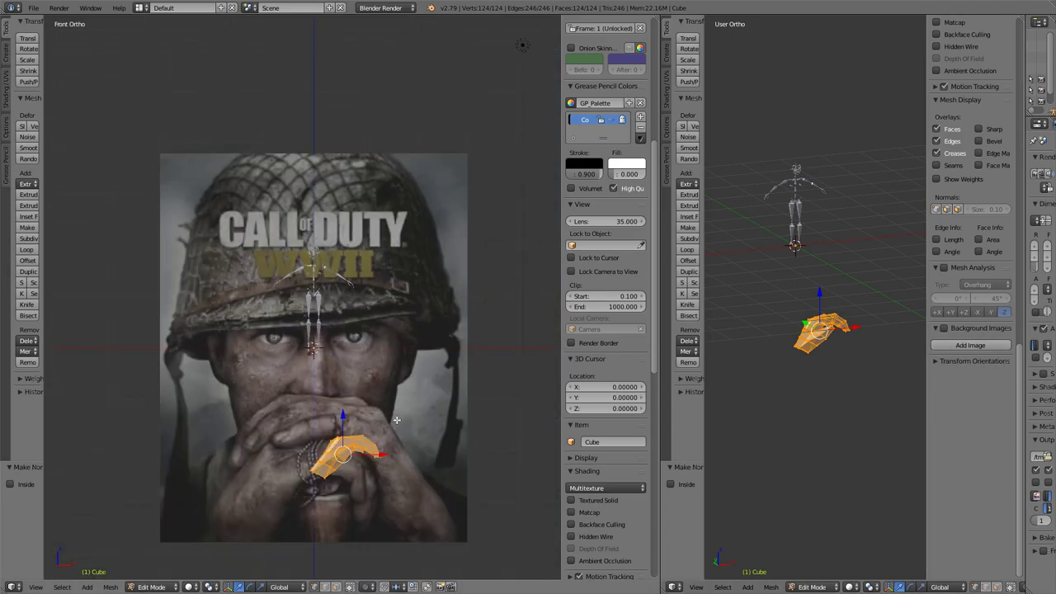
Step: Move the hand mesh up beside the armature's arm in front view and rotate it so the fingers point down
scroll(394, 366, up, 4)
key(g)
scroll(394, 366, up, 3)
key(r)
click(443, 419)
scroll(443, 419, up, 2)
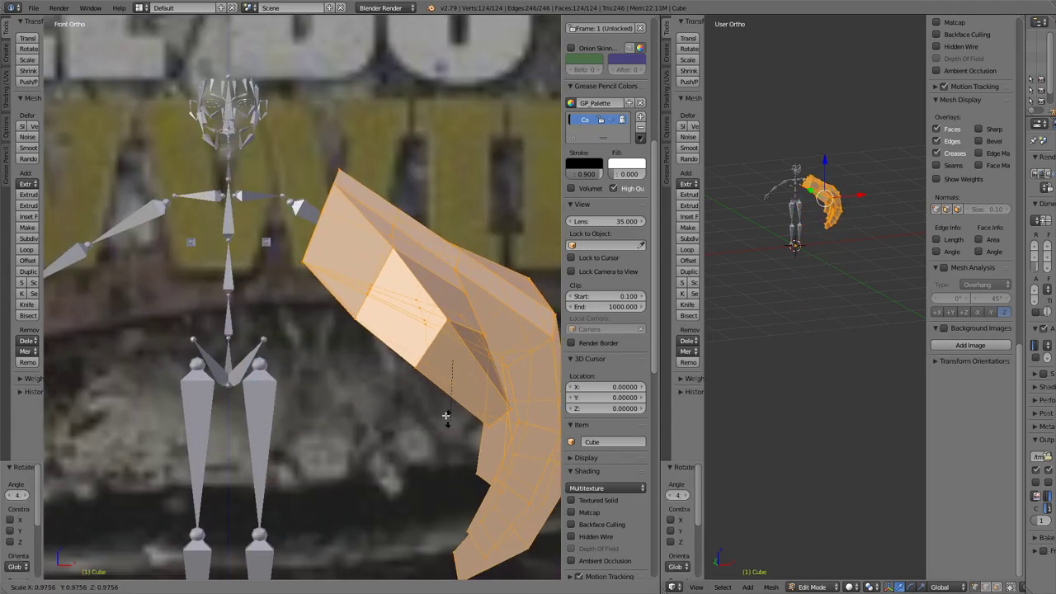
Step: Scale the hand mesh down to the armature's hand size and place it at the end of the forearm bone
key(s)
click(437, 371)
scroll(437, 371, up, 2)
key(g)
click(428, 346)
middle_drag(429, 346, 390, 396)
scroll(390, 400, down, 3)
key(KP_1)
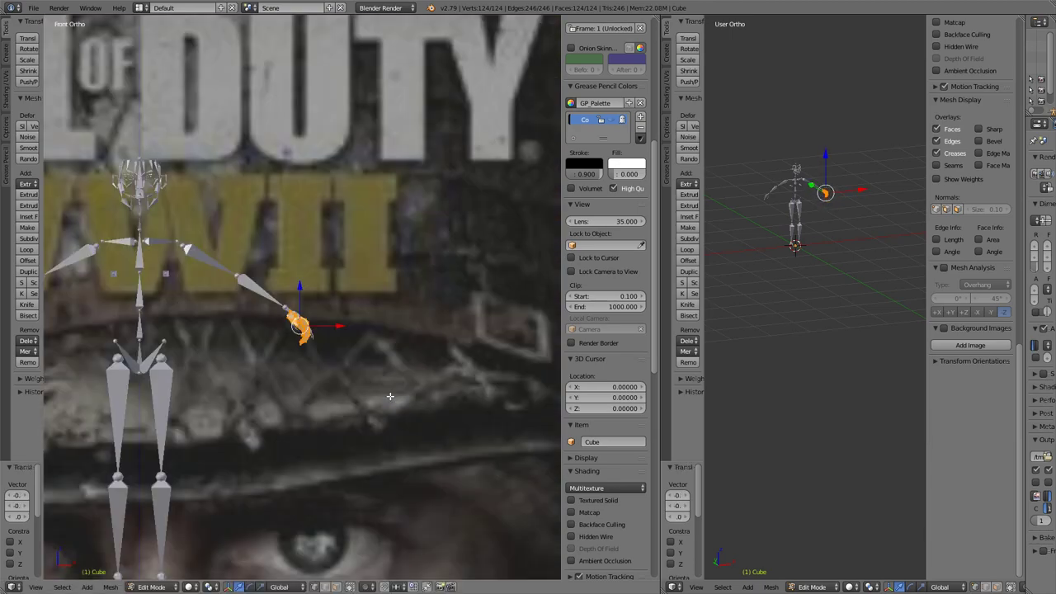
Step: Align the hand mesh with the armature's hand bones as seen from above
key(KP_Decimal)
key(z)
key(z)
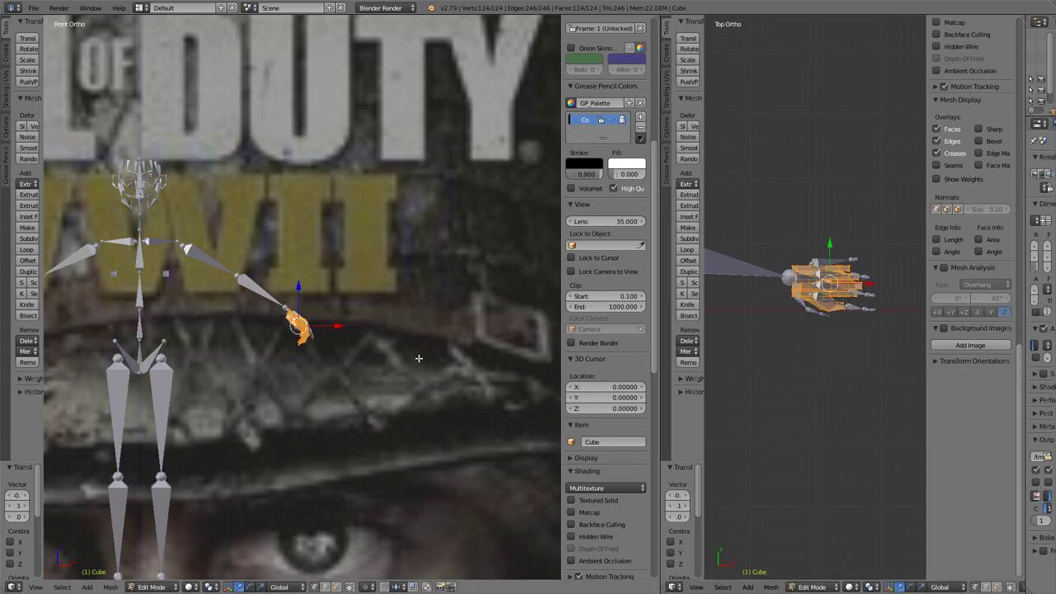
middle_drag(418, 357, 371, 367)
Step: Widen the properties editor, select the metarig armature and turn on its X-Ray display
drag(1025, 206, 945, 206)
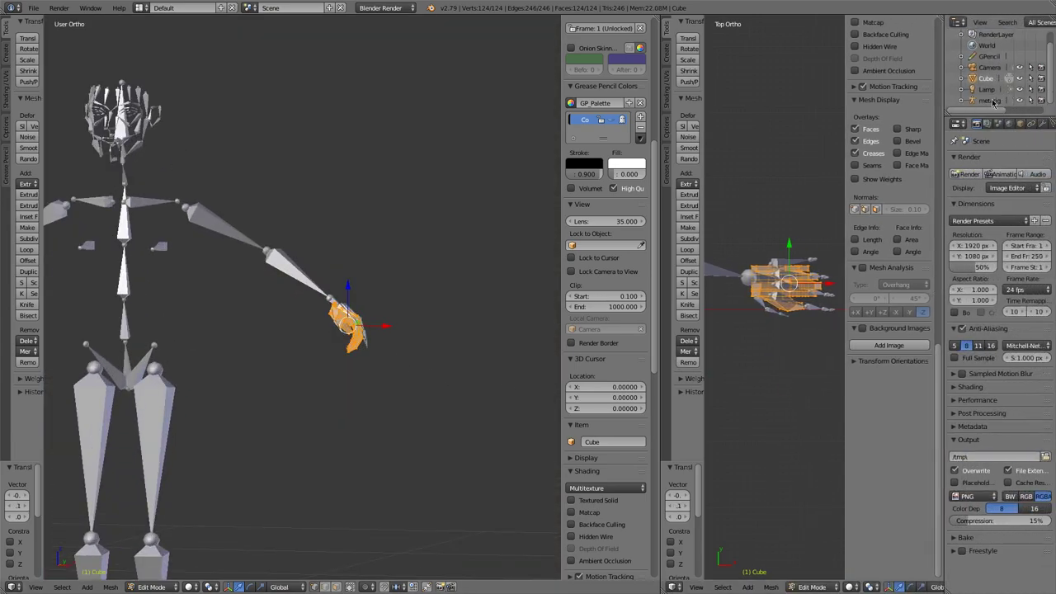
click(992, 101)
click(1020, 123)
scroll(412, 374, up, 5)
Step: Add a Subdivision Surface modifier to the hand mesh with 2 view subdivisions
click(985, 79)
click(1043, 123)
click(1000, 161)
click(858, 346)
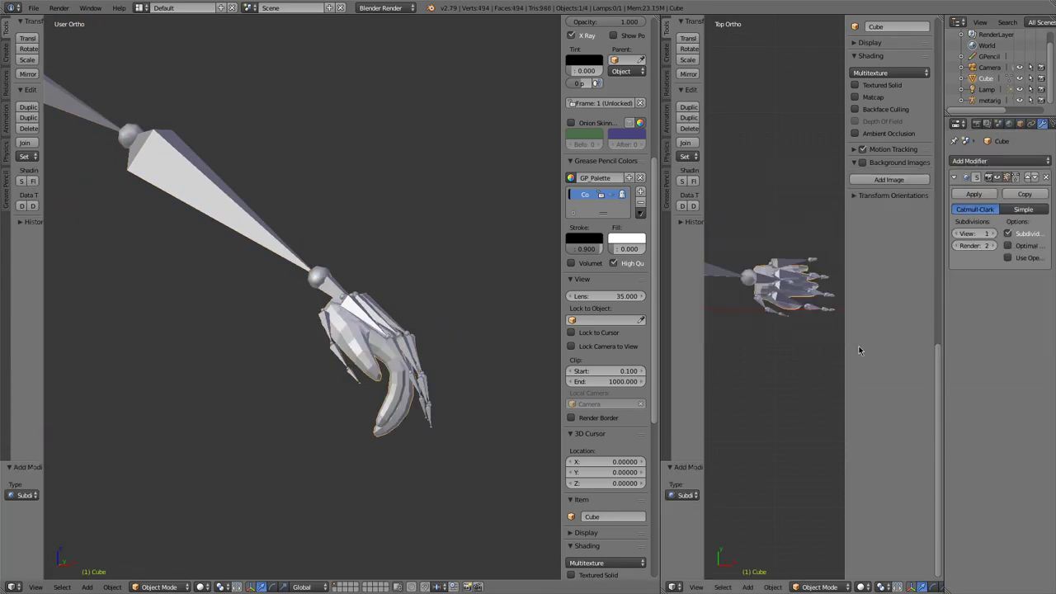
middle_drag(374, 463, 388, 355)
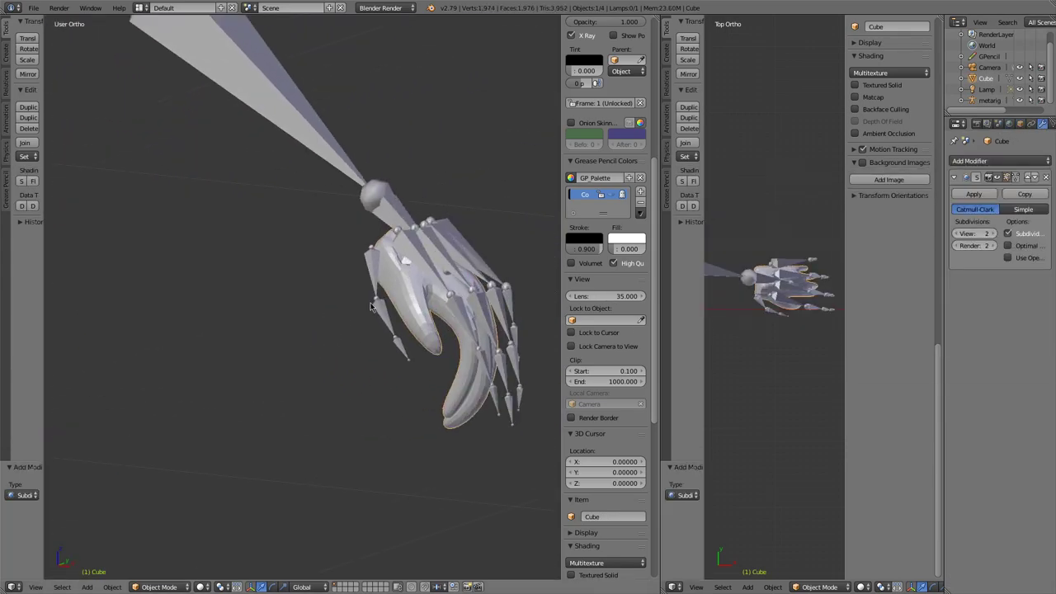
Step: Edit the metarig armature and move the three thumb bones into the mesh's thumb
right_click(390, 350)
key(Tab)
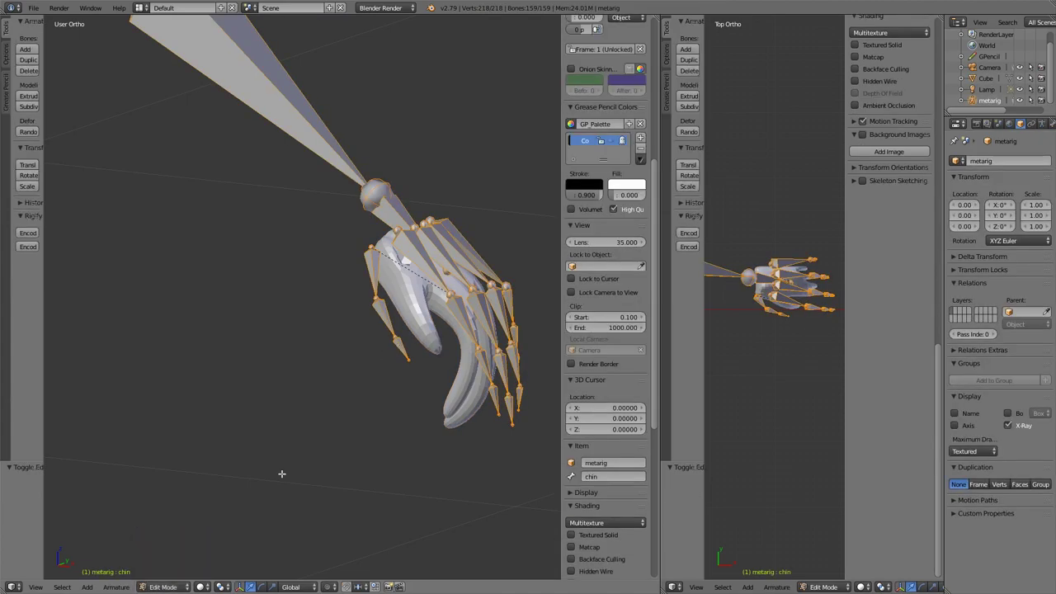
middle_drag(437, 387, 313, 371)
key(a)
key(b)
drag(308, 367, 347, 418)
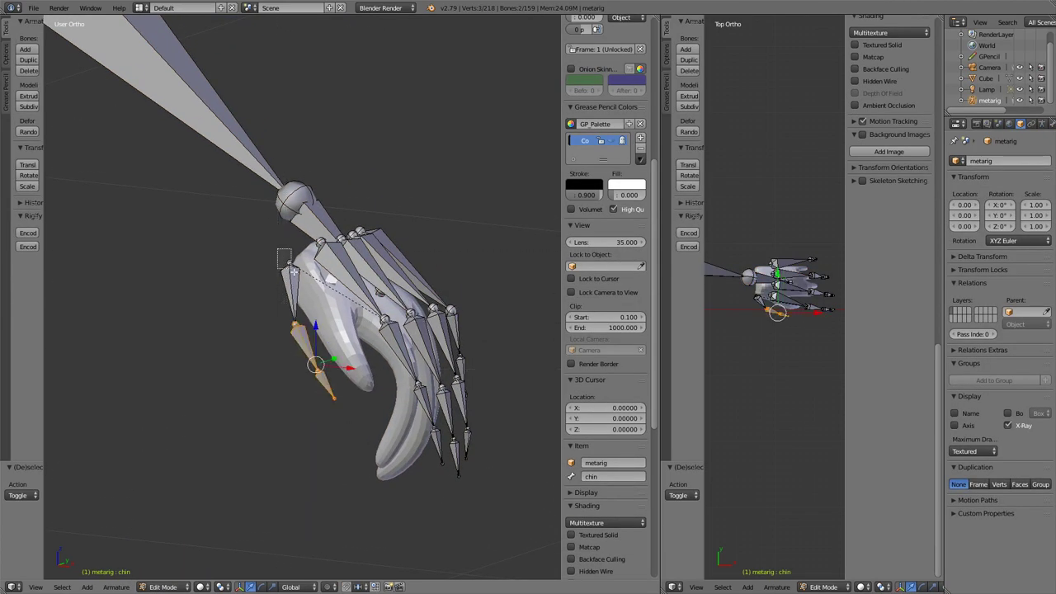
middle_drag(804, 342, 777, 393)
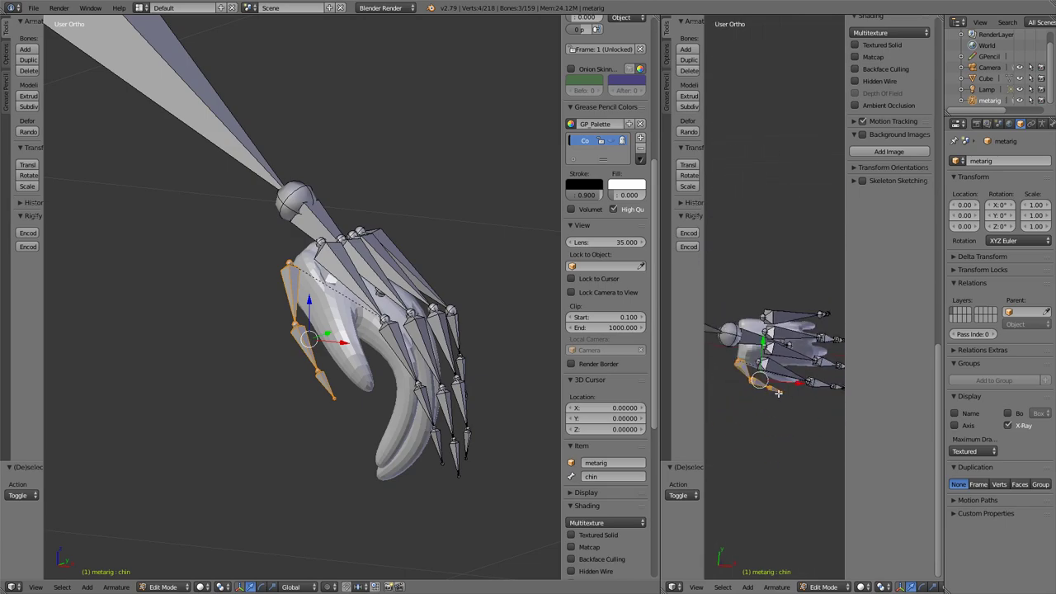
key(ctrl+Up)
scroll(573, 377, up, 4)
key(g)
click(608, 340)
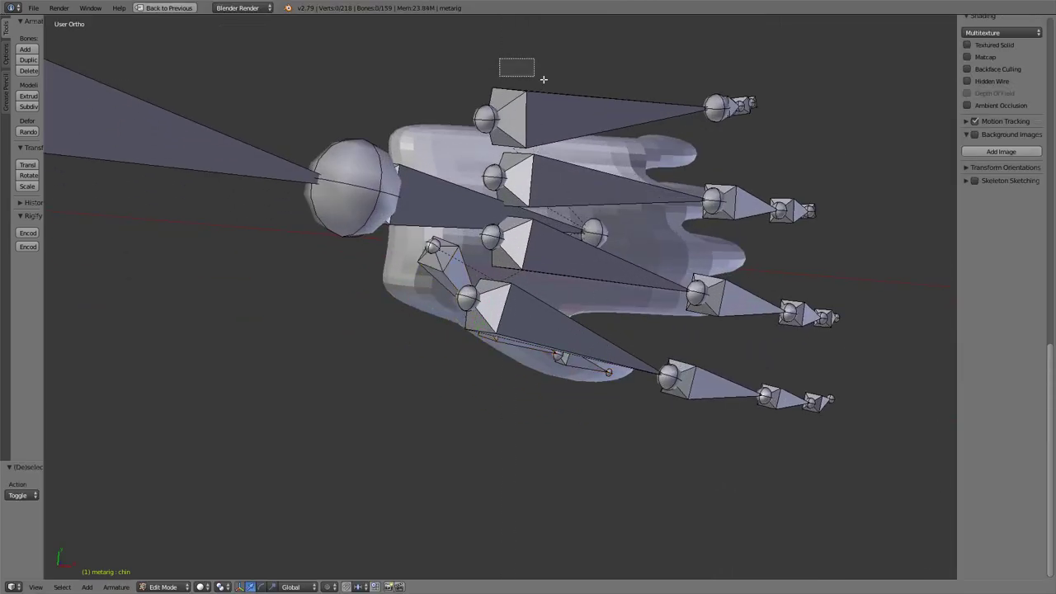
Step: Move the little, ring, middle and index finger bone chains onto the matching fingers of the mesh
drag(543, 79, 763, 124)
key(g)
click(685, 225)
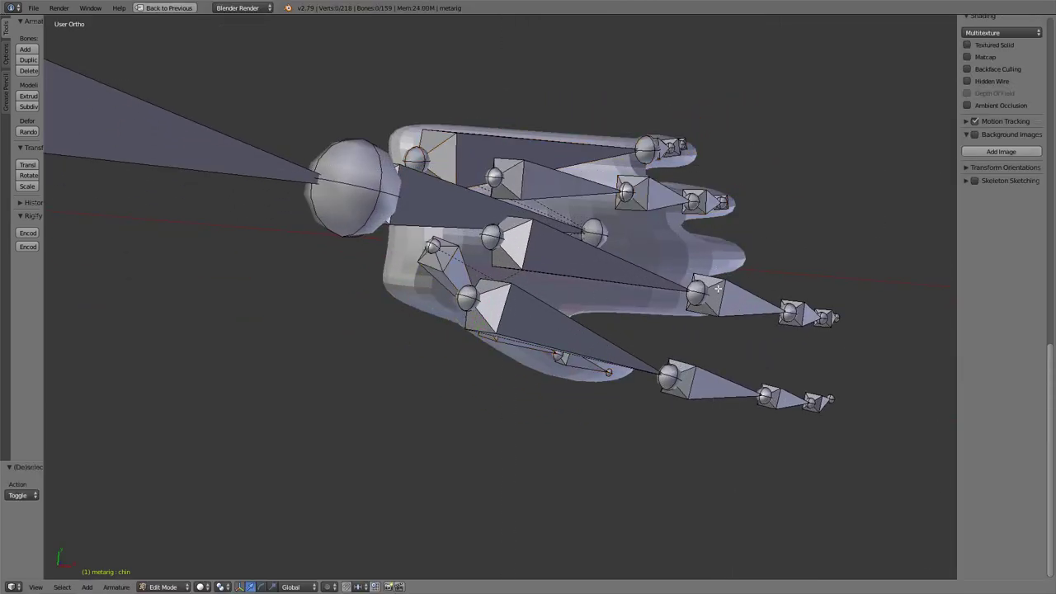
drag(684, 264, 839, 328)
key(g)
click(773, 292)
drag(660, 357, 825, 432)
key(g)
click(683, 348)
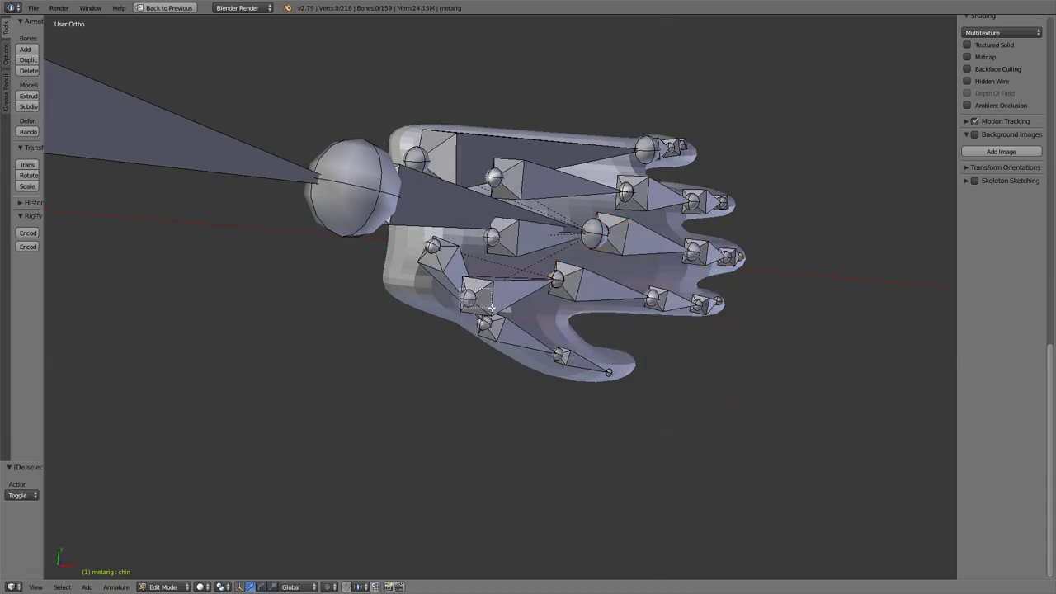
Step: Move the base joint of the index finger's palm bone next to the middle finger's palm joint
click(468, 298)
key(g)
click(529, 261)
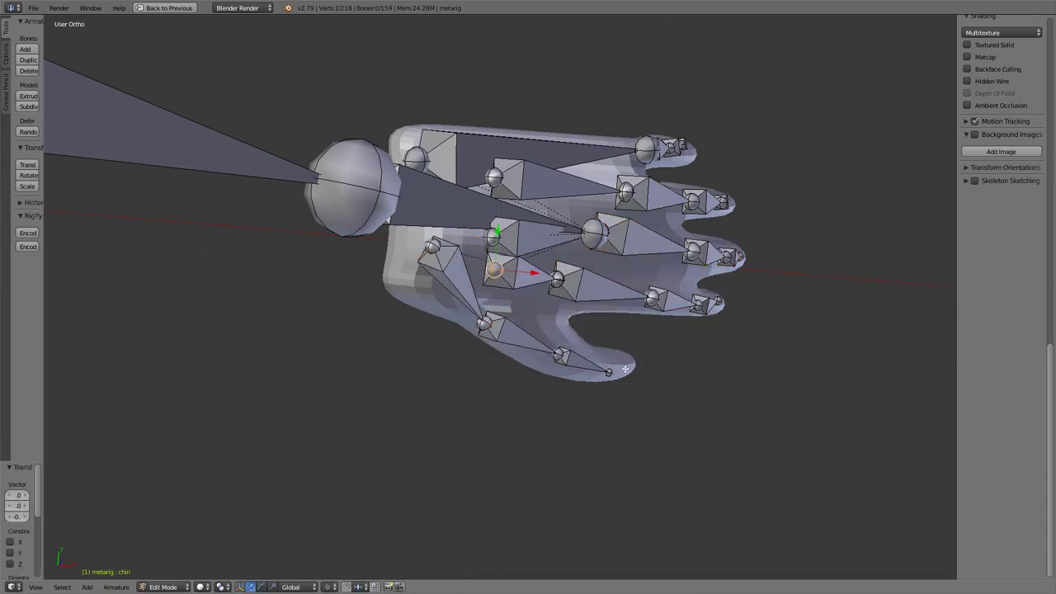
Step: Box-select the thumb's bone joint in front view and move it to fit inside the mesh's thumb
key(KP_1)
scroll(555, 318, up, 5)
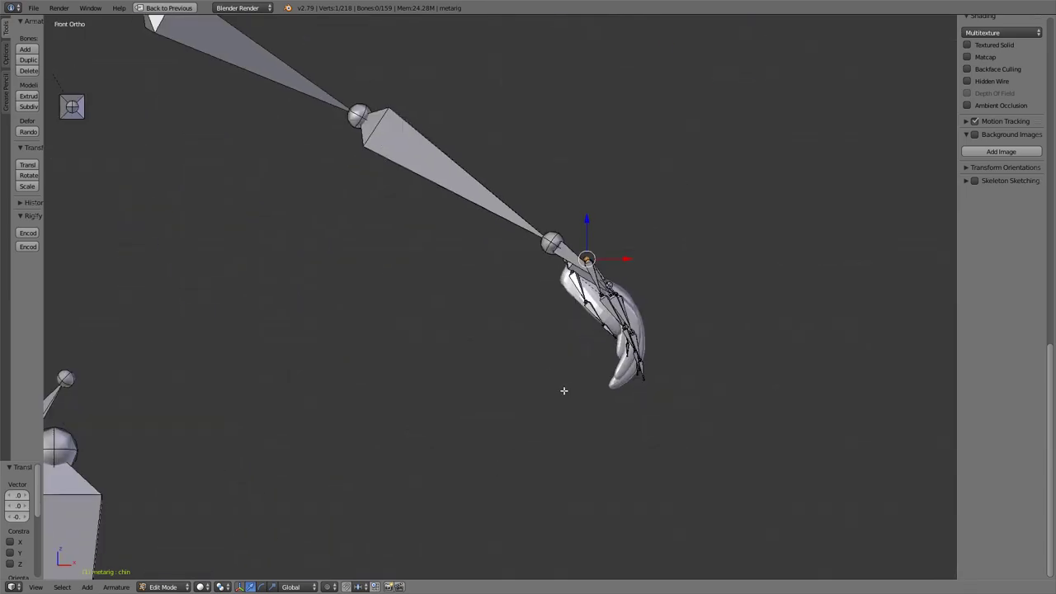
scroll(567, 389, up, 6)
key(b)
drag(642, 467, 666, 491)
key(g)
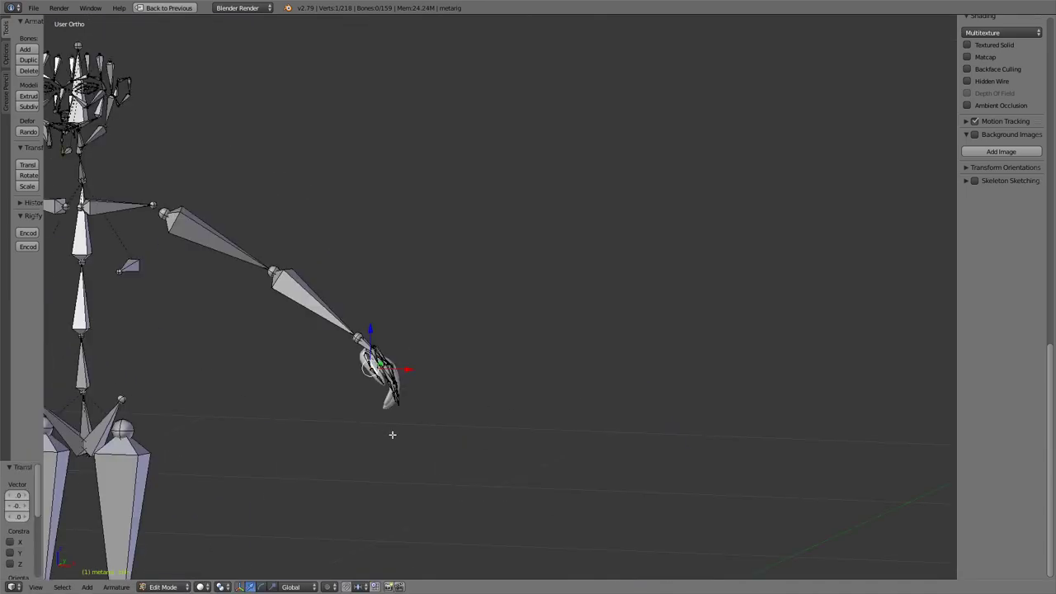
scroll(390, 431, up, 5)
middle_drag(391, 431, 536, 403)
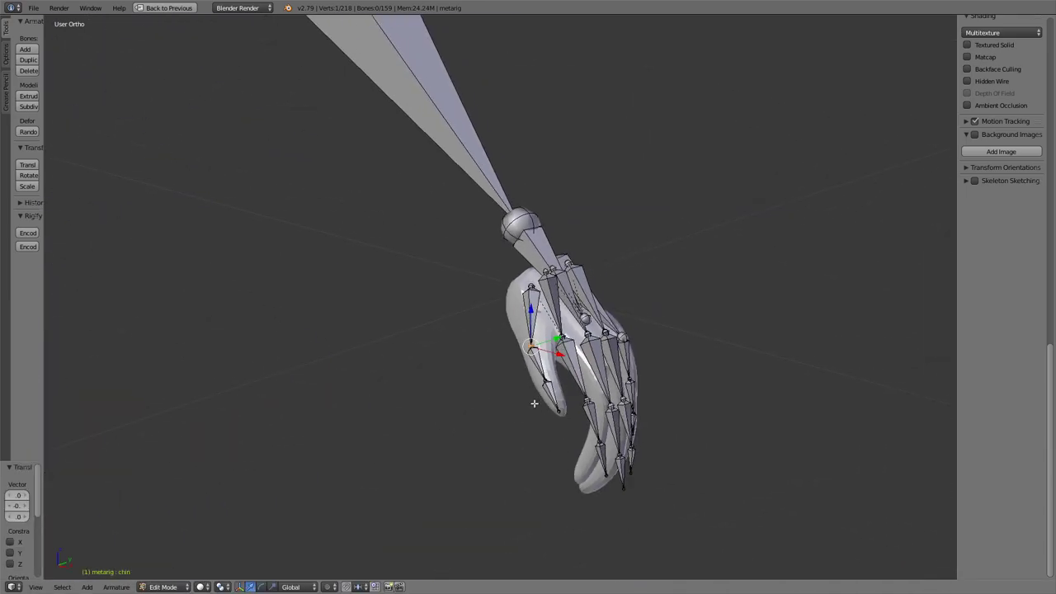
Step: Restore the multi-view layout, hide the side panels and enlarge the 3D views
key(ctrl+Up)
key(n)
key(n)
scroll(792, 330, down, 2)
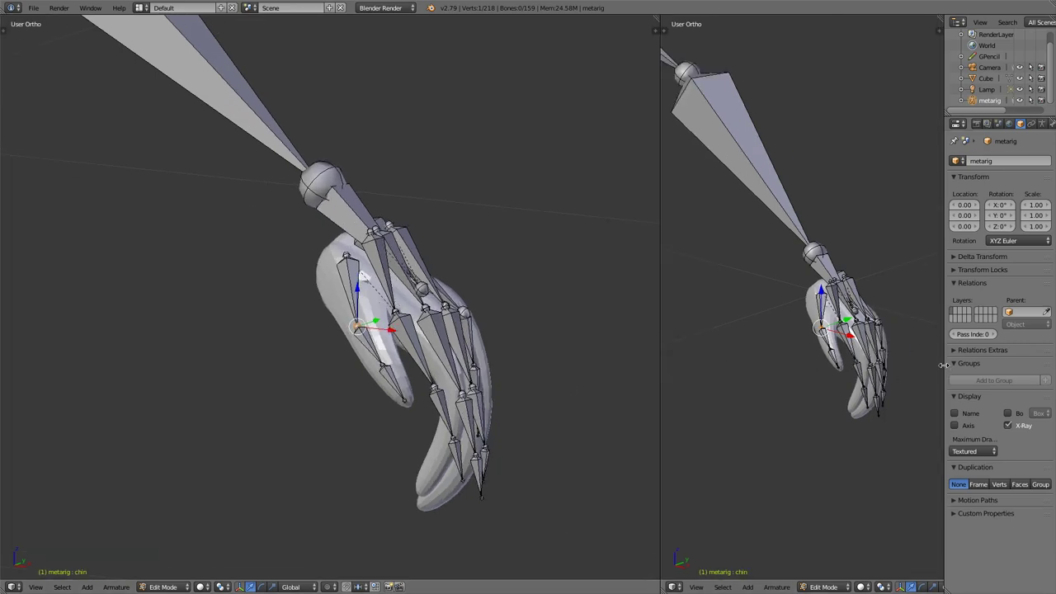
drag(944, 366, 1035, 366)
drag(657, 365, 573, 372)
middle_drag(573, 372, 746, 360)
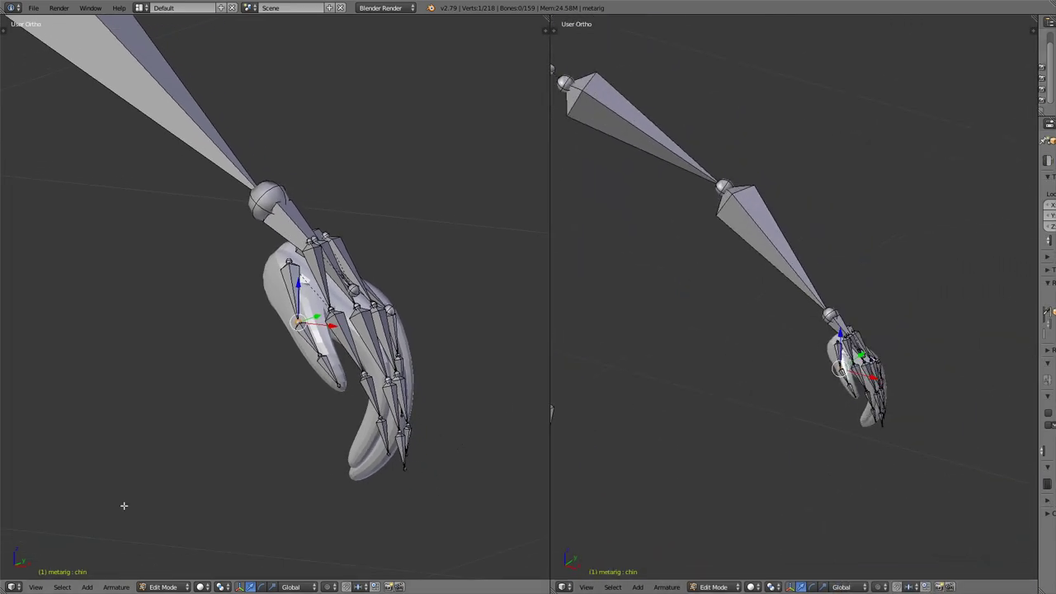
Step: Split the first 3D view into two stacked views and frame the hand's bones in the new one
drag(5, 589, 124, 274)
middle_drag(165, 429, 424, 349)
scroll(364, 444, up, 4)
scroll(642, 412, down, 3)
scroll(641, 413, down, 3)
scroll(731, 377, up, 5)
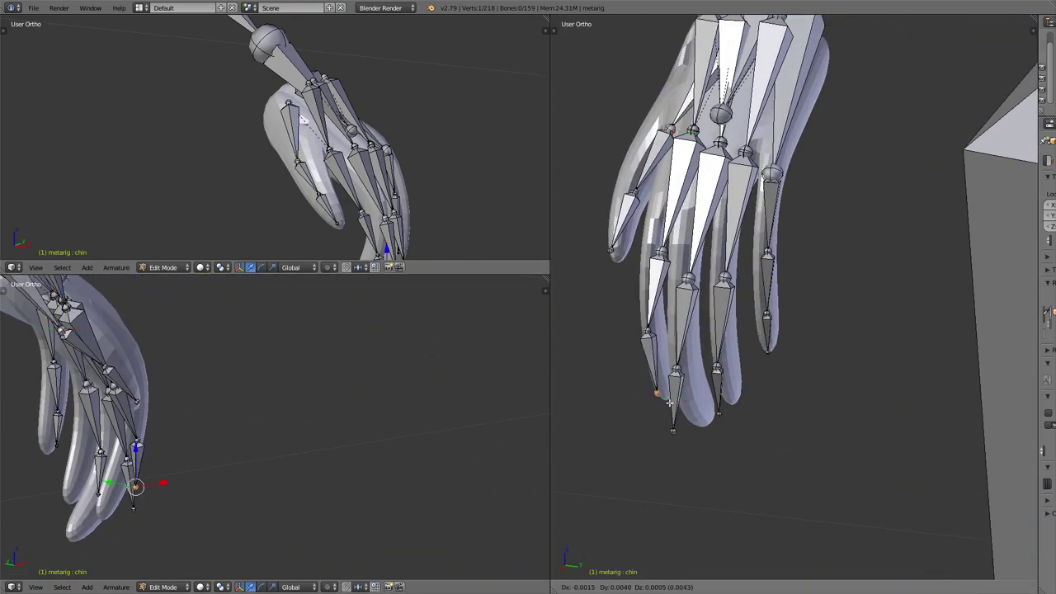
Step: Move the end joints of the finger bones into the tips of the mesh's fingers
middle_drag(747, 414, 767, 372)
right_click(761, 370)
key(KP_Decimal)
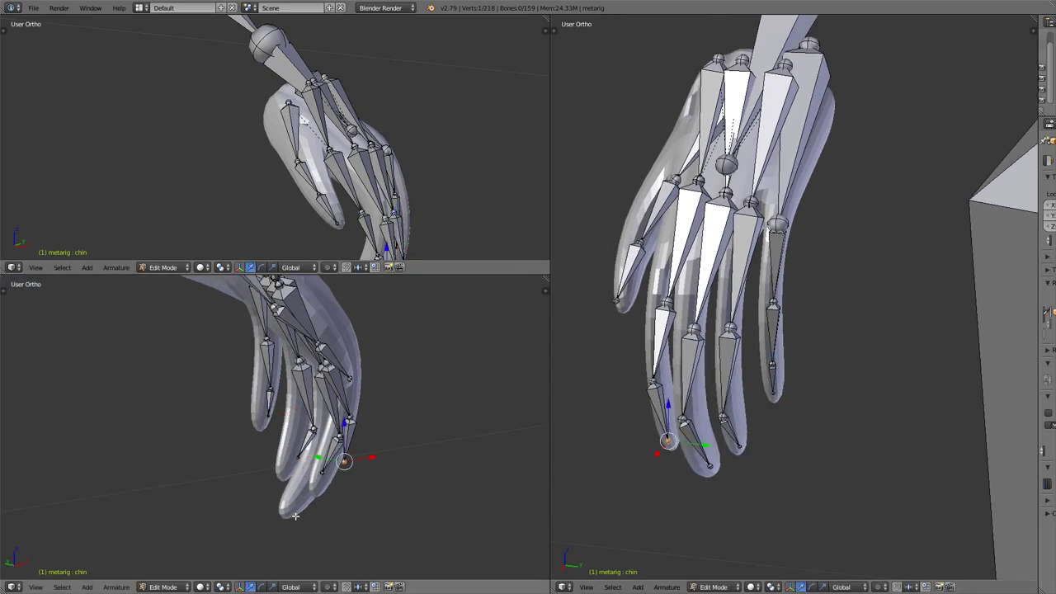
click(310, 524)
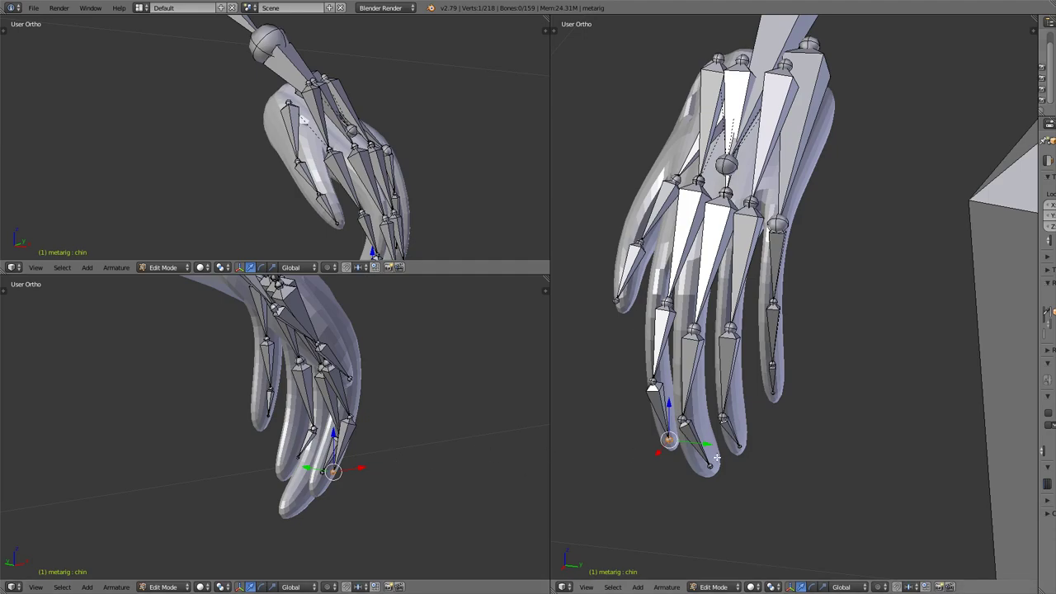
Step: Adjust the index finger's end joint in front view to follow the curved mesh finger
middle_drag(387, 388, 445, 379)
middle_drag(379, 206, 387, 248)
key(KP_1)
scroll(384, 437, up, 2)
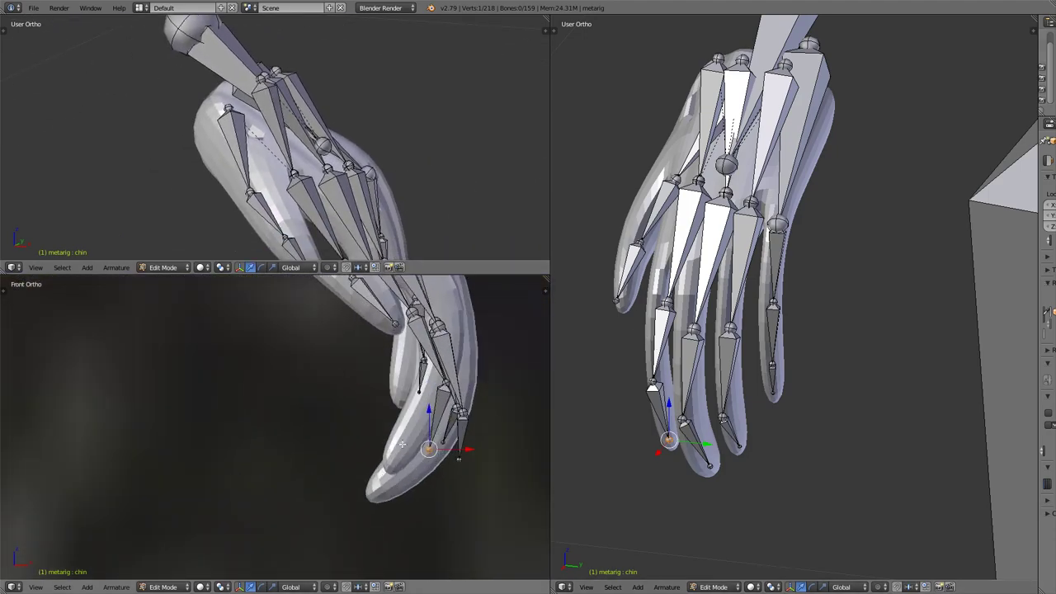
shift+middle_drag(390, 543, 391, 577)
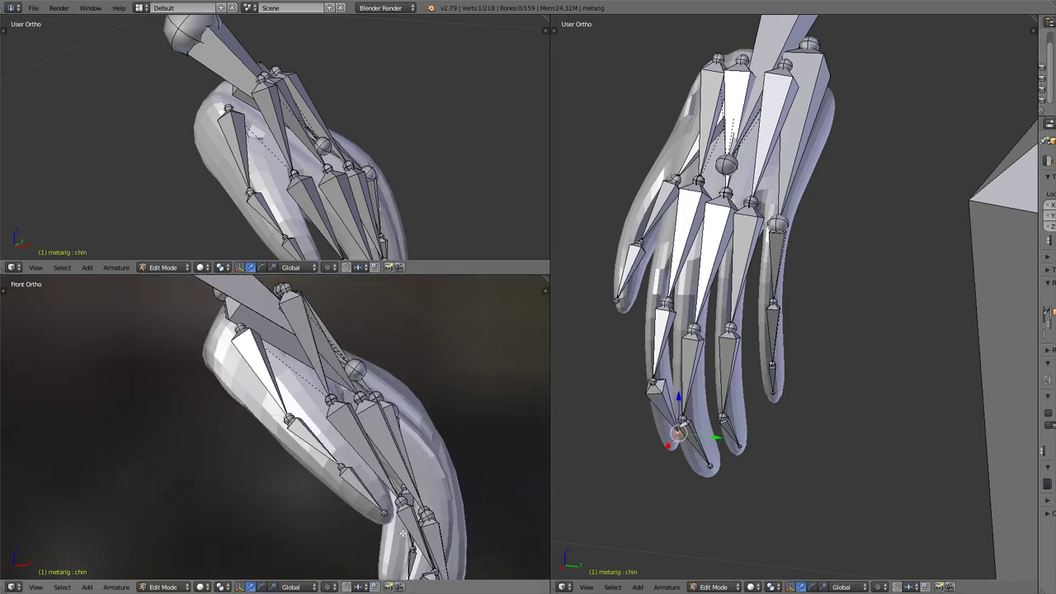
Step: Move the upper joints of the palm bones down into the mesh's palm in front view
key(a)
key(b)
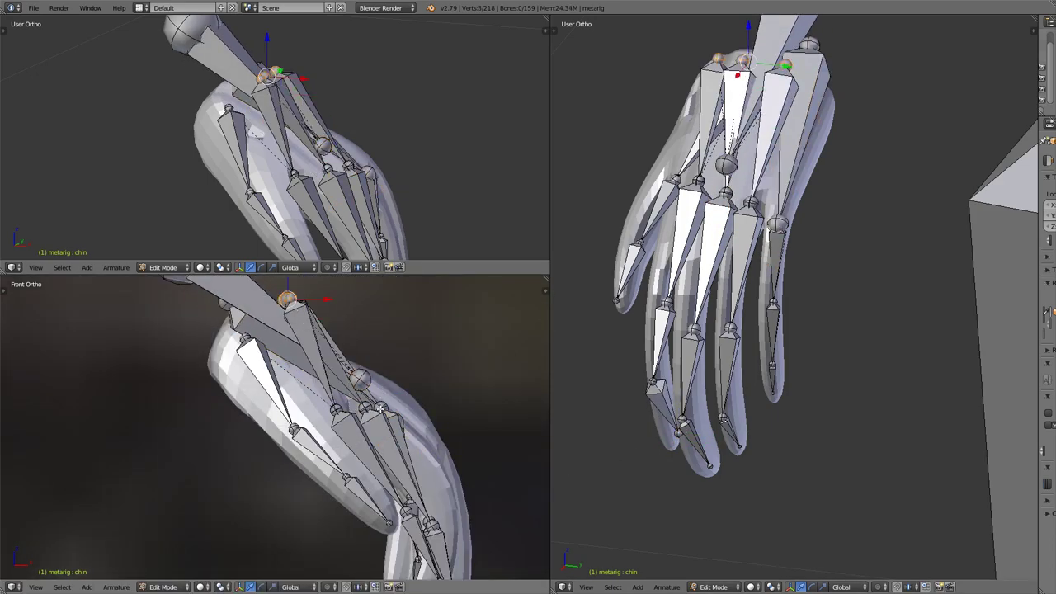
key(g)
click(371, 457)
Step: Move the index finger's knuckle joint to the knuckle of the hand mesh in front view
shift+scroll(465, 449, down, 5)
middle_drag(742, 330, 792, 314)
scroll(371, 387, up, 2)
shift+right_click(322, 342)
key(g)
click(365, 403)
Step: Switch from the metarig to editing the hand mesh and add an edge loop around the index finger near its tip
key(Tab)
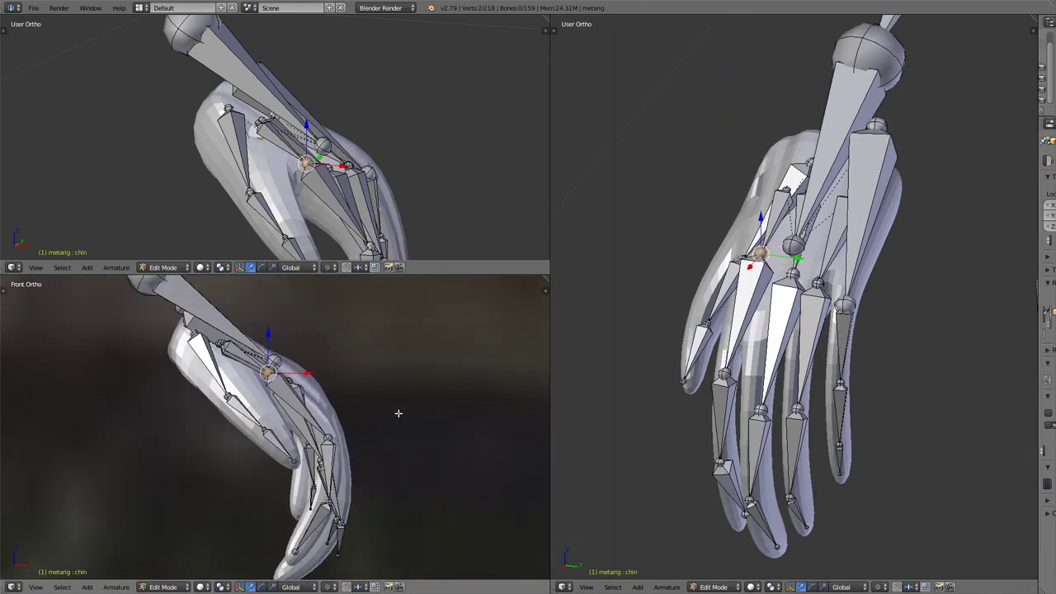
scroll(401, 415, down, 2)
key(Tab)
key(a)
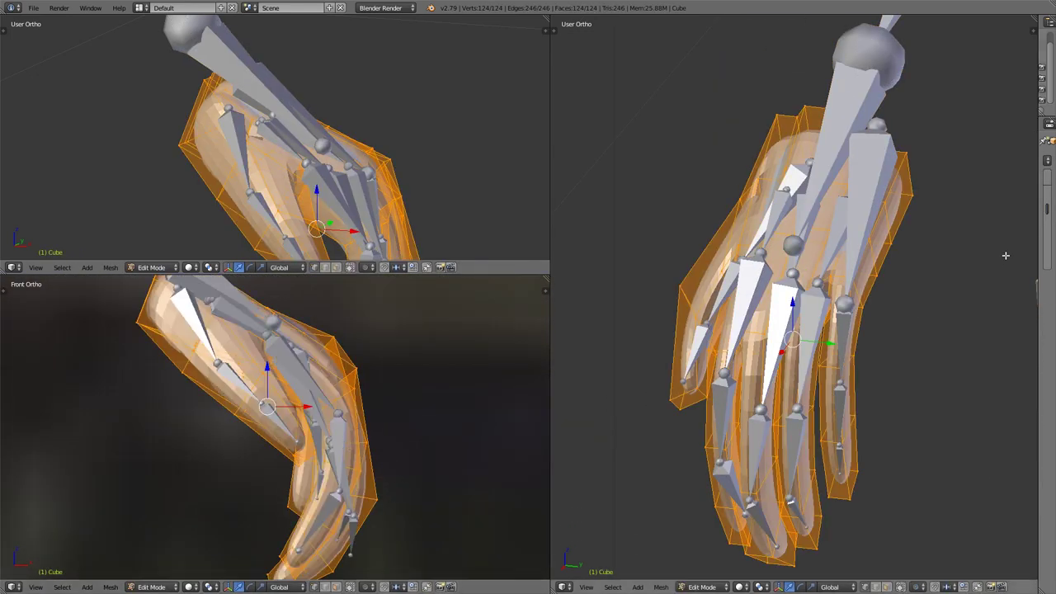
key(a)
middle_drag(371, 412, 407, 439)
scroll(407, 439, down, 4)
scroll(282, 426, up, 5)
scroll(348, 464, down, 2)
scroll(379, 471, up, 1)
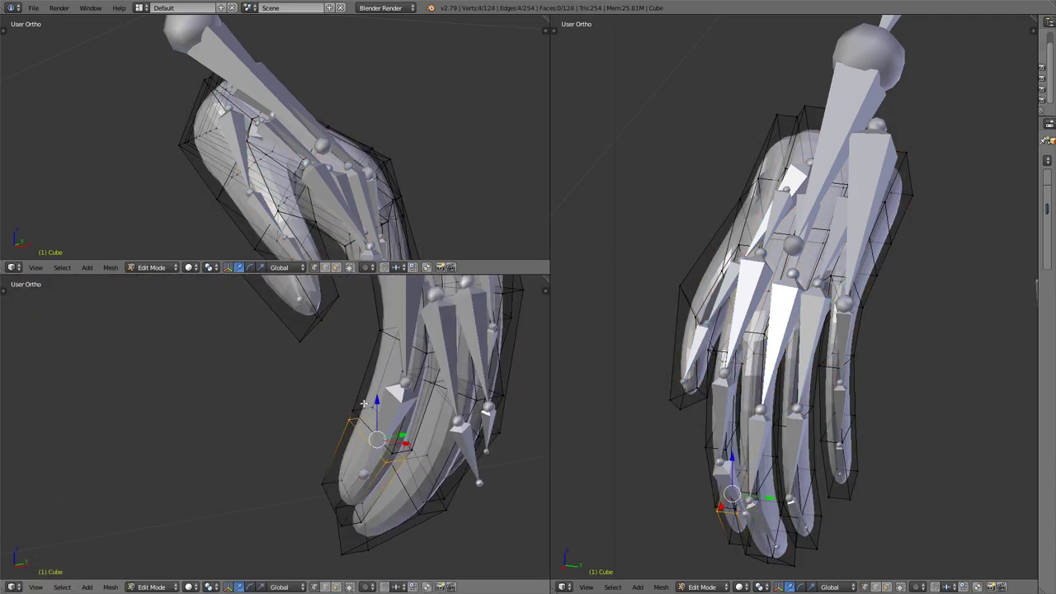
middle_drag(363, 403, 355, 397)
key(ctrl+r)
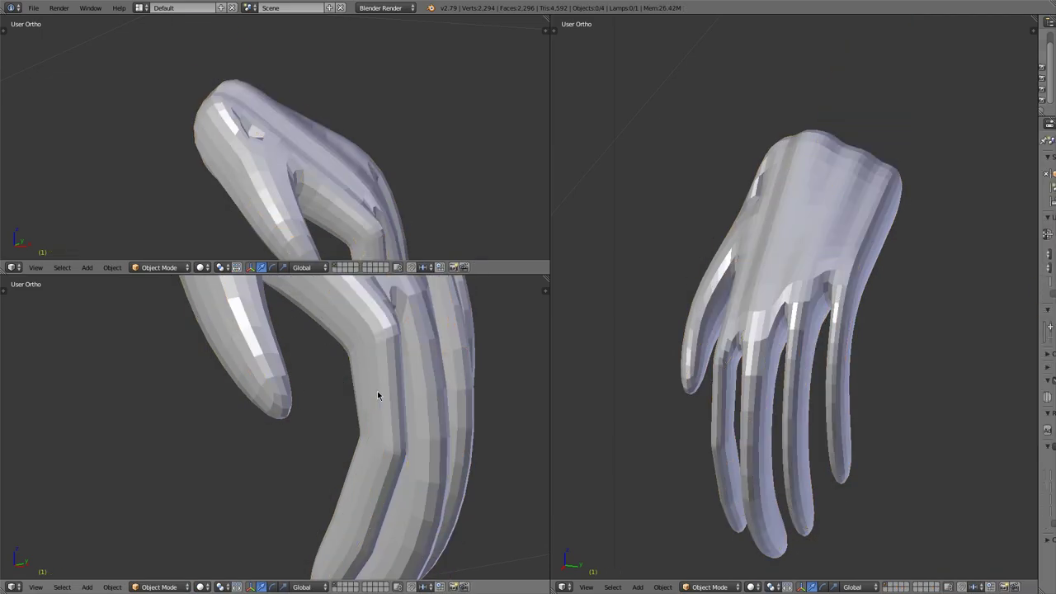
Step: Add more edge loops along the index finger and the finger beside it on the hand mesh
middle_drag(376, 390, 390, 437)
click(407, 391)
key(ctrl+r)
click(352, 430)
click(363, 456)
key(ctrl+r)
middle_drag(379, 473, 473, 423)
key(ctrl+r)
click(472, 423)
click(455, 378)
middle_drag(455, 378, 443, 400)
click(461, 359)
Step: Add edge loops around the remaining fingers of the hand mesh and return to Object Mode
middle_drag(461, 360, 390, 494)
key(ctrl+r)
click(427, 363)
click(427, 363)
key(ctrl+r)
click(400, 396)
click(397, 404)
middle_drag(437, 453, 405, 465)
key(ctrl+r)
key(Tab)
middle_drag(333, 462, 333, 424)
key(Tab)
key(Tab)
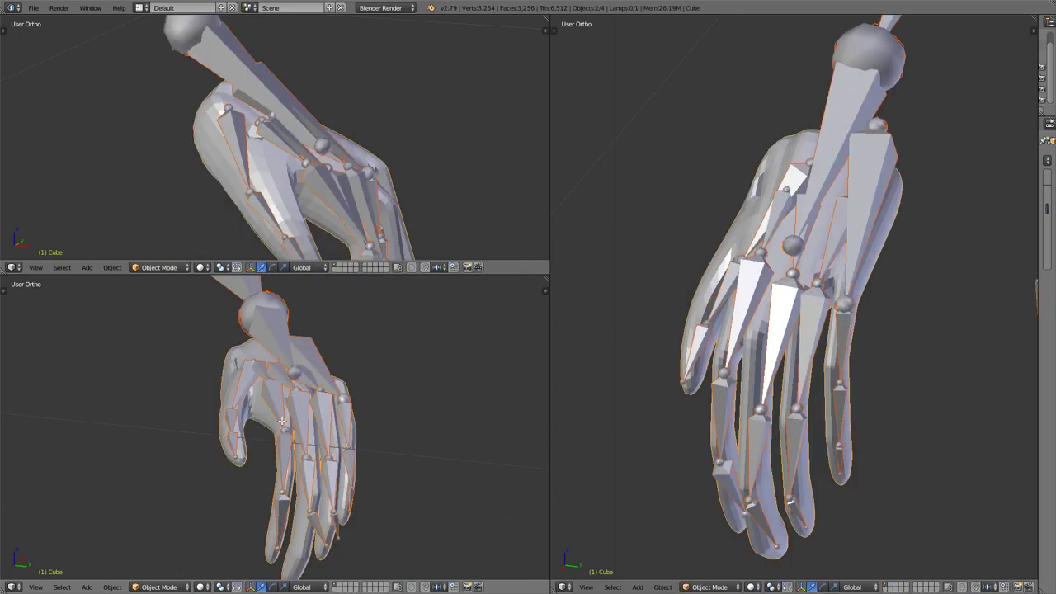
Step: Open the metarig for editing and move a finger bone's end joint inside the mesh finger
key(Tab)
scroll(350, 395, up, 5)
middle_drag(349, 395, 523, 410)
middle_drag(767, 338, 759, 264)
key(KP_1)
scroll(378, 141, down, 3)
scroll(349, 184, down, 2)
scroll(349, 184, up, 6)
right_click(756, 466)
middle_drag(757, 467, 762, 490)
key(g)
Step: Reposition the middle and ring fingers' bone joints along the mesh fingers
right_click(743, 507)
right_click(736, 388)
right_click(739, 397)
right_click(757, 437)
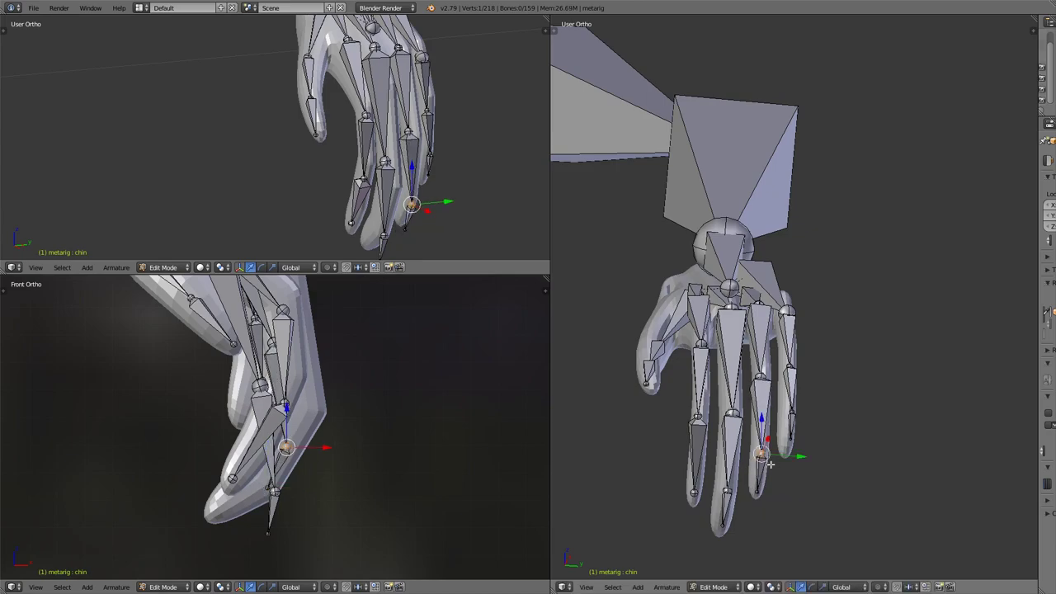
right_click(759, 394)
key(a)
Step: Move the little finger's last joint up inside the mesh finger and show the front view in wireframe
right_click(798, 427)
key(g)
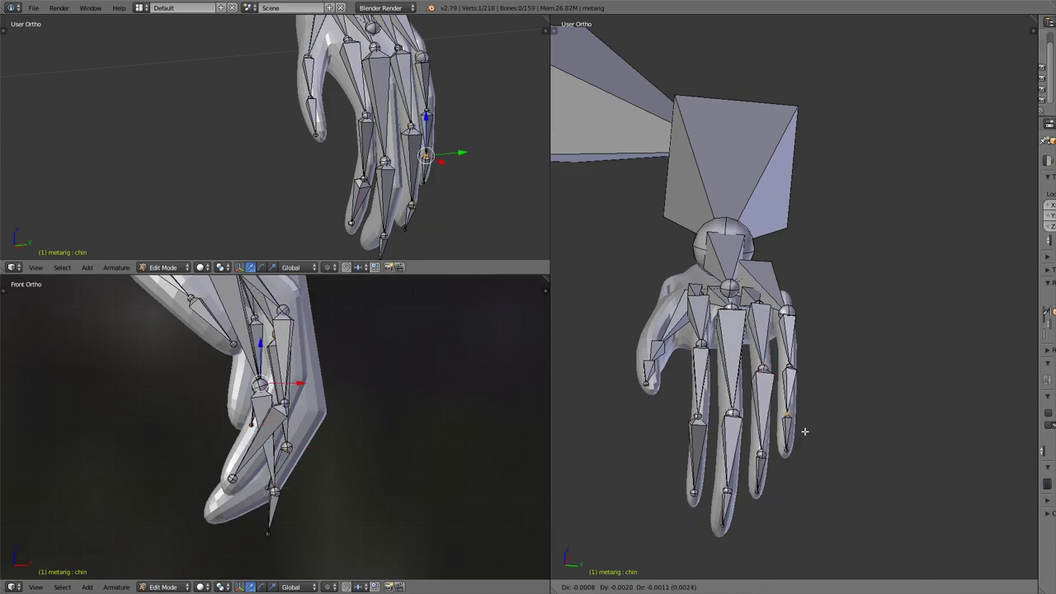
key(Escape)
key(z)
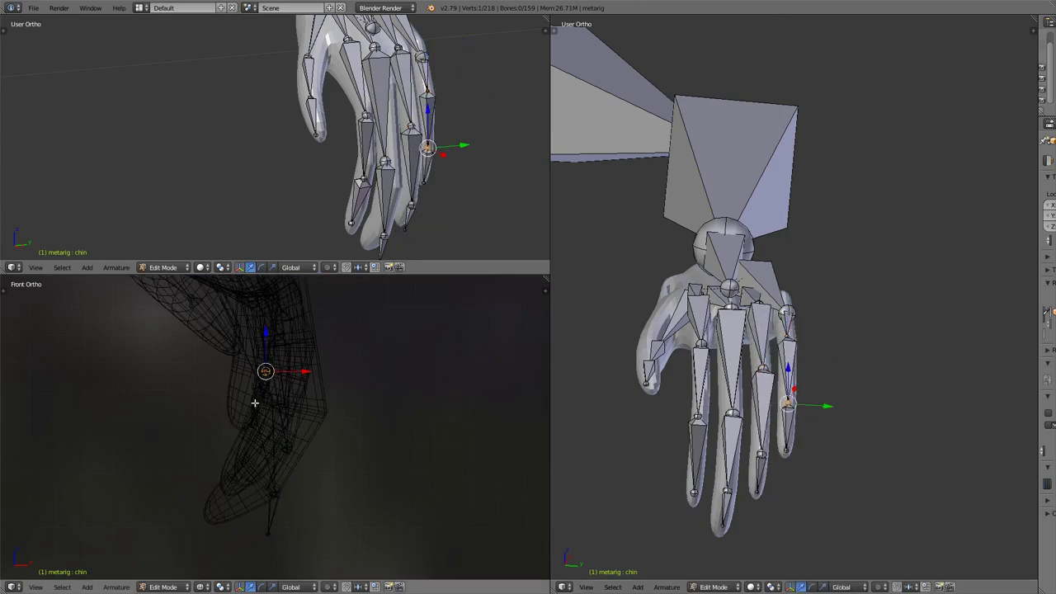
Step: Move the middle finger's last joint and tip joint to follow the inside of the mesh finger
scroll(272, 412, down, 3)
right_click(388, 200)
key(g)
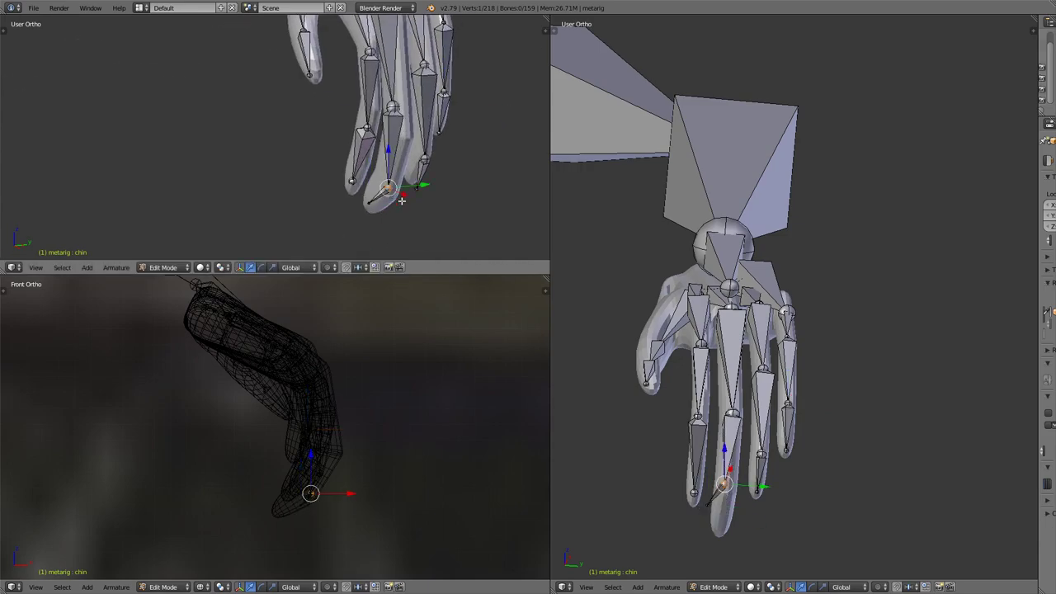
shift+scroll(402, 199, up, 2)
right_click(423, 199)
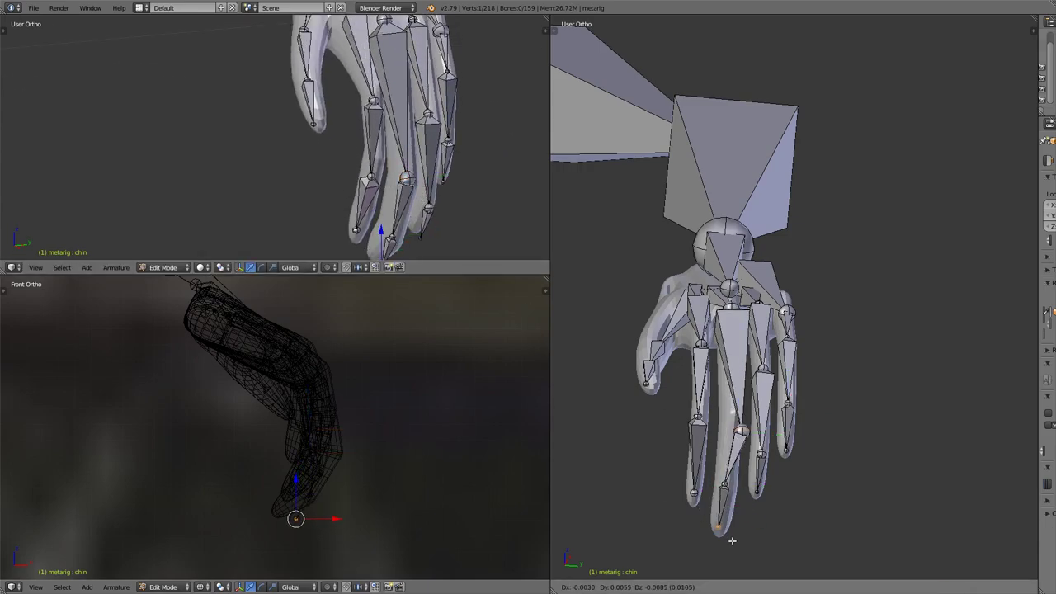
key(Escape)
Step: Center the middle finger's middle joint within the mesh finger in right view
scroll(787, 500, up, 4)
scroll(787, 500, down, 4)
key(KP_3)
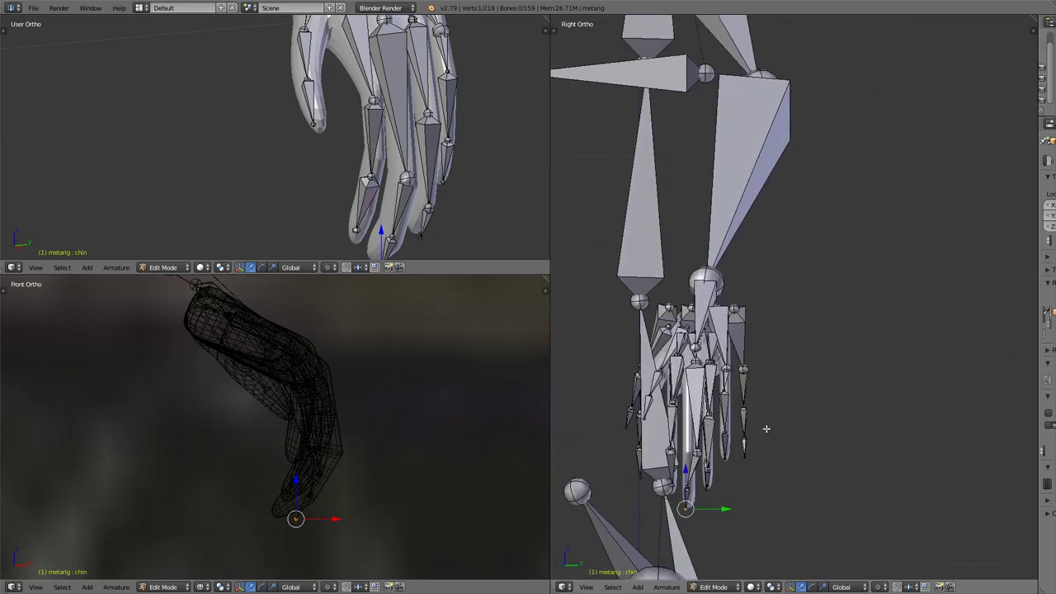
scroll(766, 428, up, 4)
right_click(719, 425)
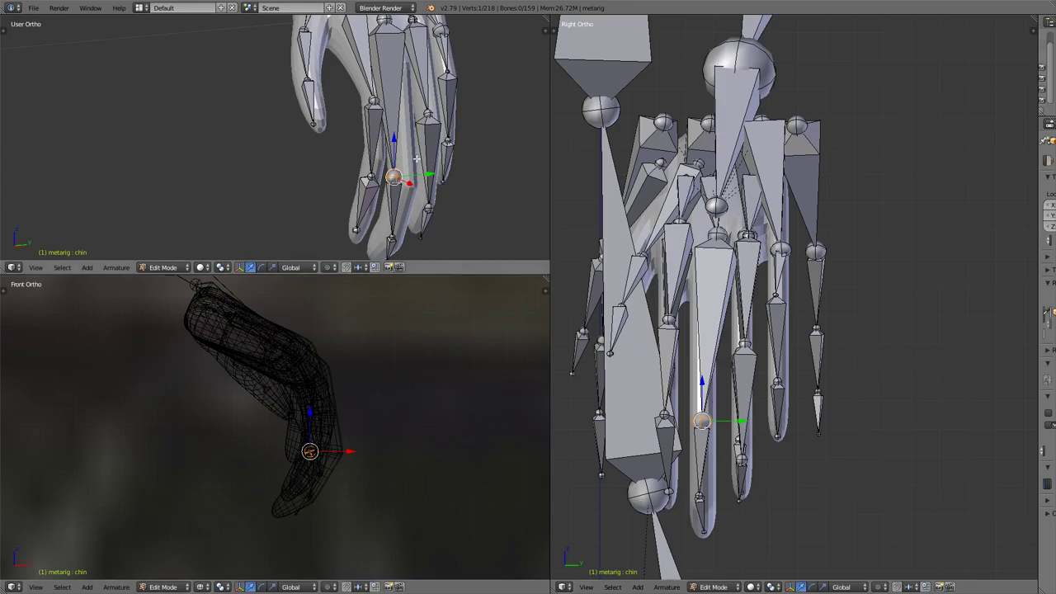
Step: Widen the properties area and move the middle finger's tip joint into the mesh's fingertip in front view
scroll(830, 436, down, 3)
middle_drag(830, 436, 447, 464)
scroll(330, 454, up, 4)
key(a)
key(b)
drag(899, 452, 915, 476)
key(KP_3)
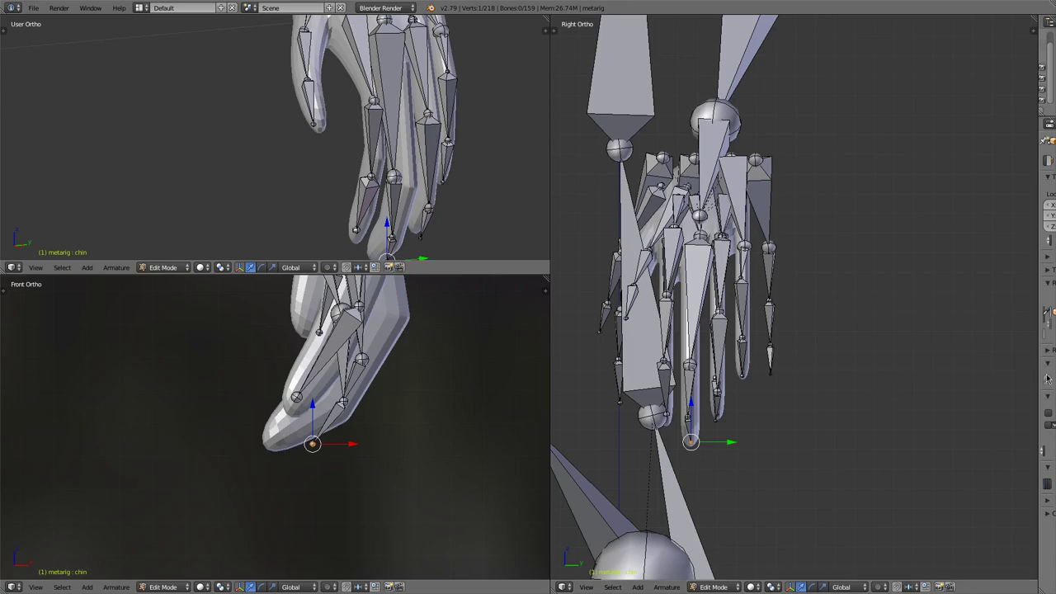
drag(1053, 375, 819, 425)
click(887, 451)
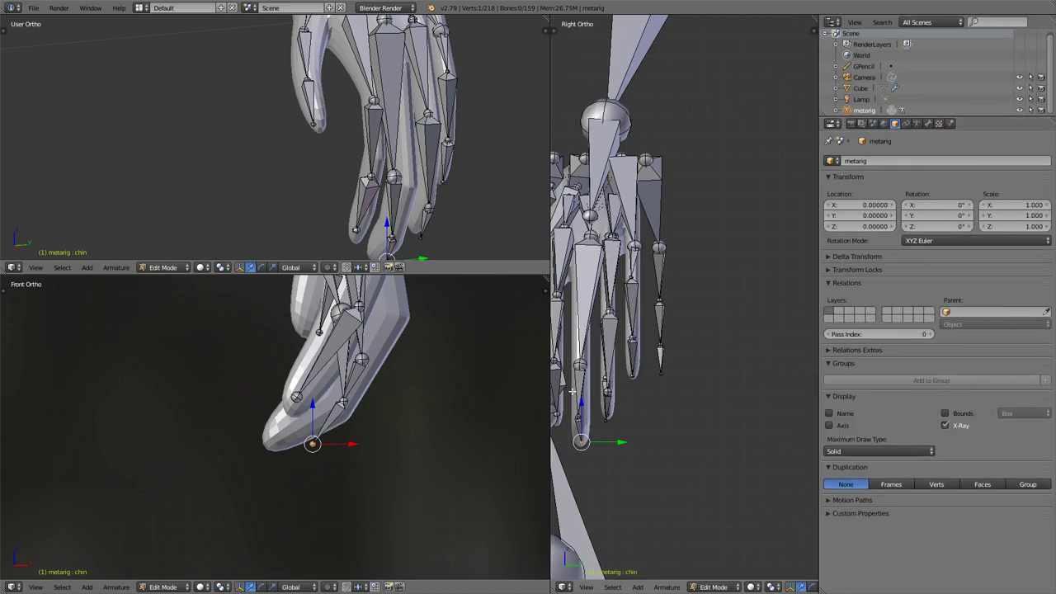
key(g)
click(280, 455)
Step: Turn off the metarig's X-Ray display and move the middle finger's middle joint to the mesh finger's bend
scroll(280, 455, up, 1)
key(KP_7)
scroll(328, 152, up, 3)
scroll(327, 153, up, 8)
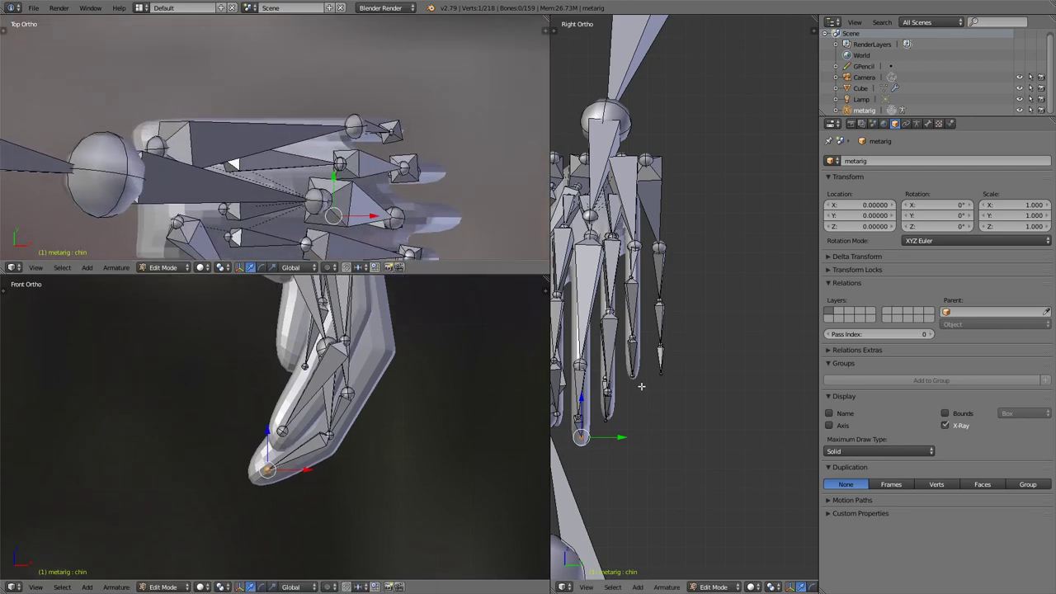
scroll(642, 395, up, 2)
scroll(465, 402, up, 2)
key(g)
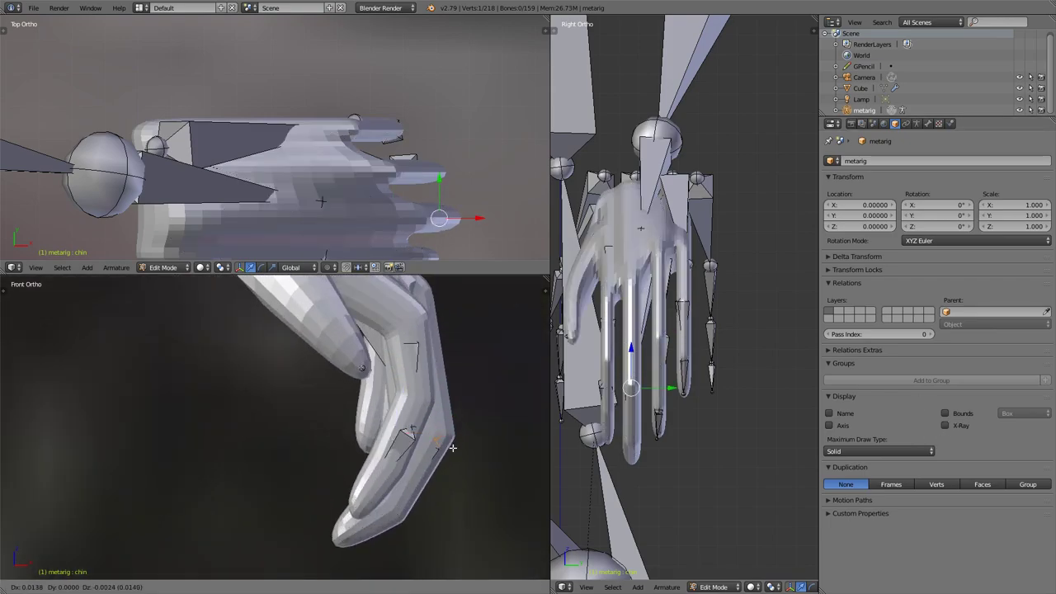
click(452, 447)
Step: Move the ring finger's tip and middle joints inside the mesh finger, with the front view in wireframe
scroll(452, 447, up, 2)
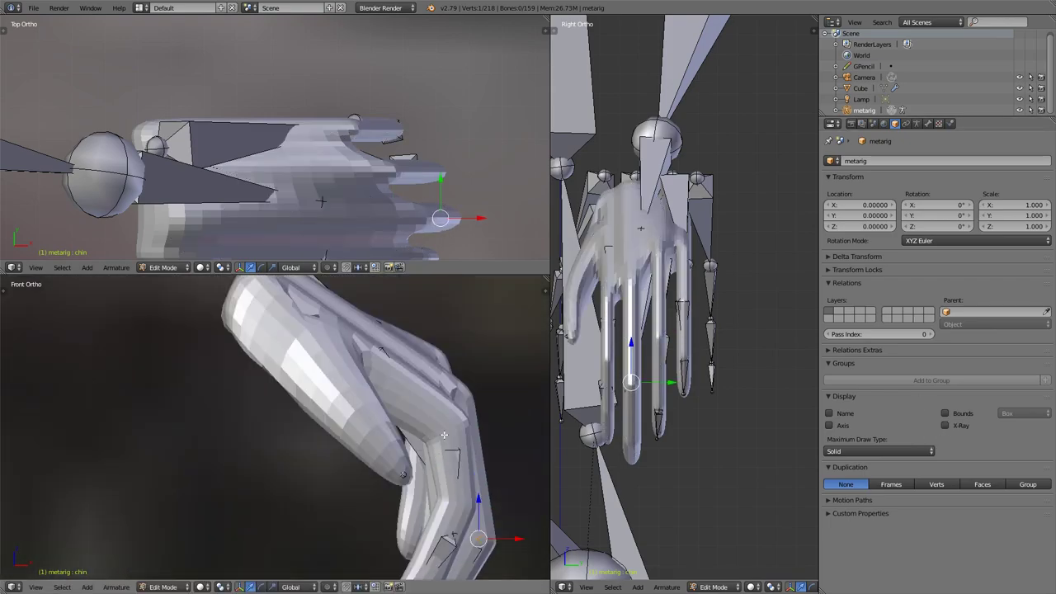
scroll(714, 477, up, 2)
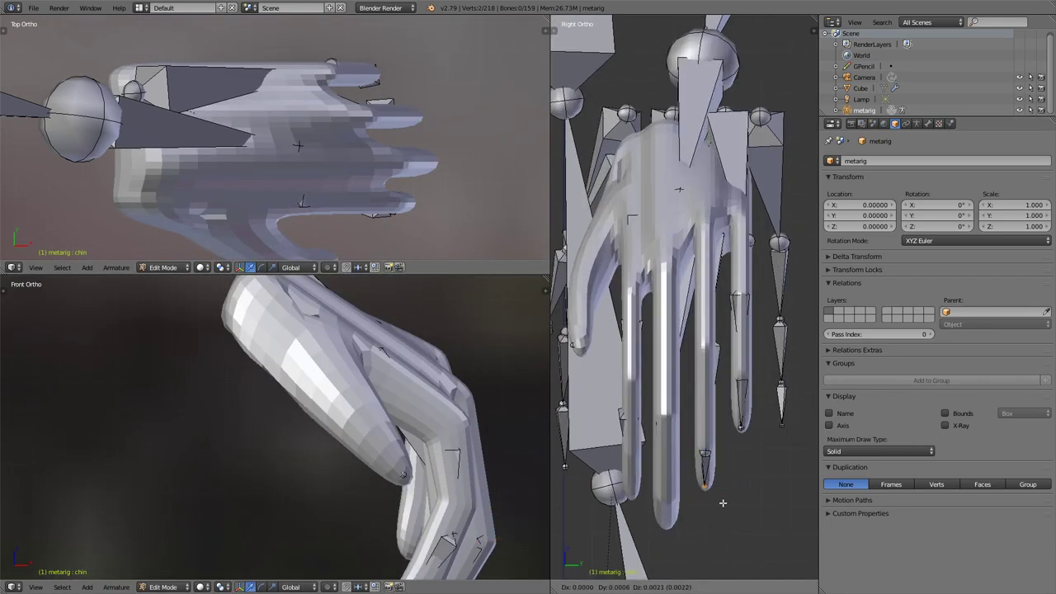
click(722, 503)
key(z)
scroll(372, 437, down, 2)
click(402, 424)
click(699, 333)
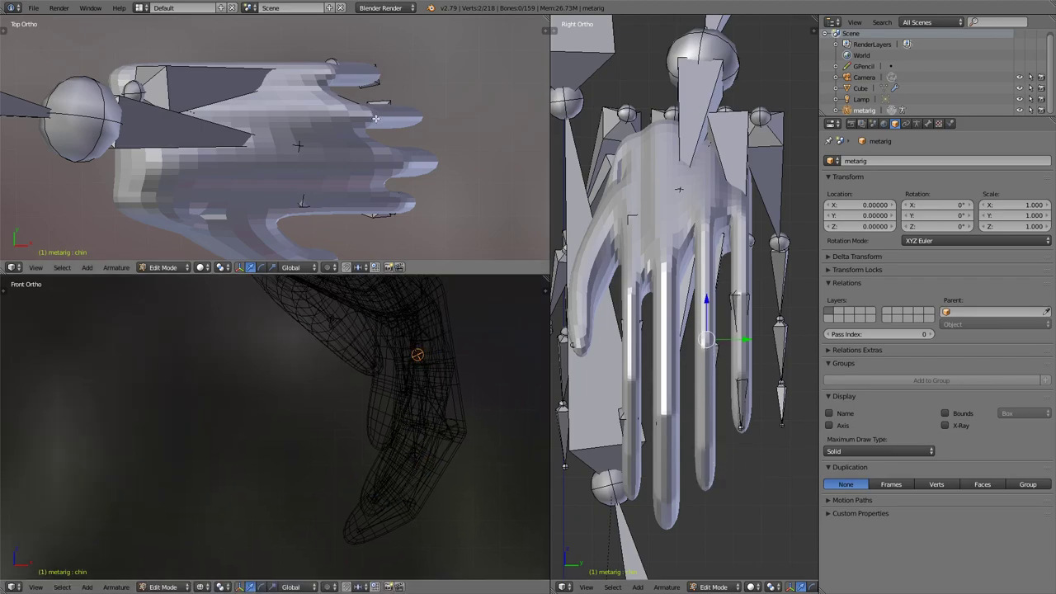
Step: Move the upper joint of the little finger's palm bone inside the mesh's palm
shift+middle_drag(363, 126, 355, 197)
right_click(332, 146)
key(g)
right_click(350, 241)
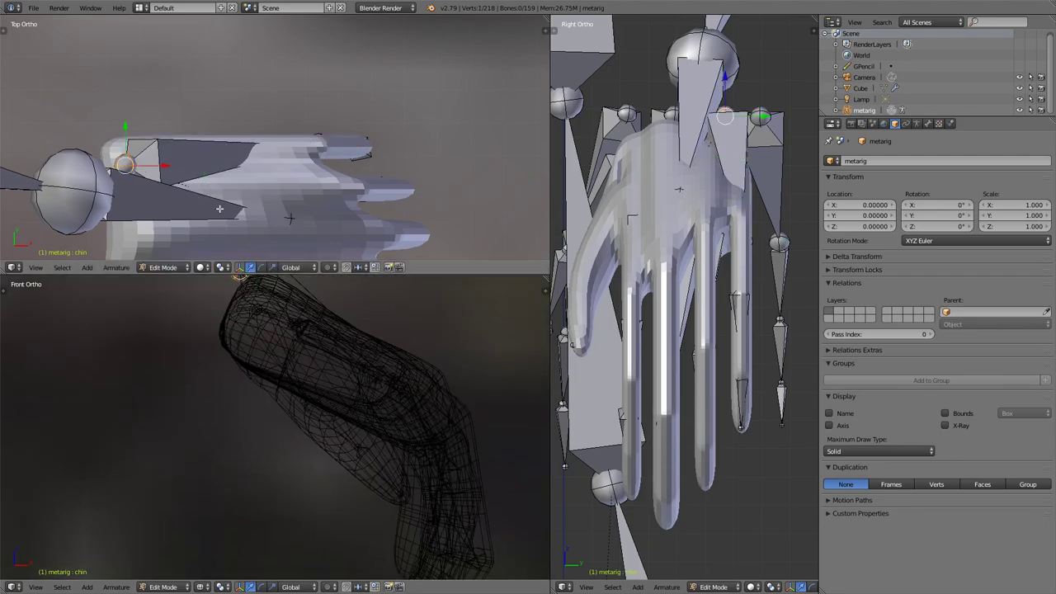
right_click(279, 336)
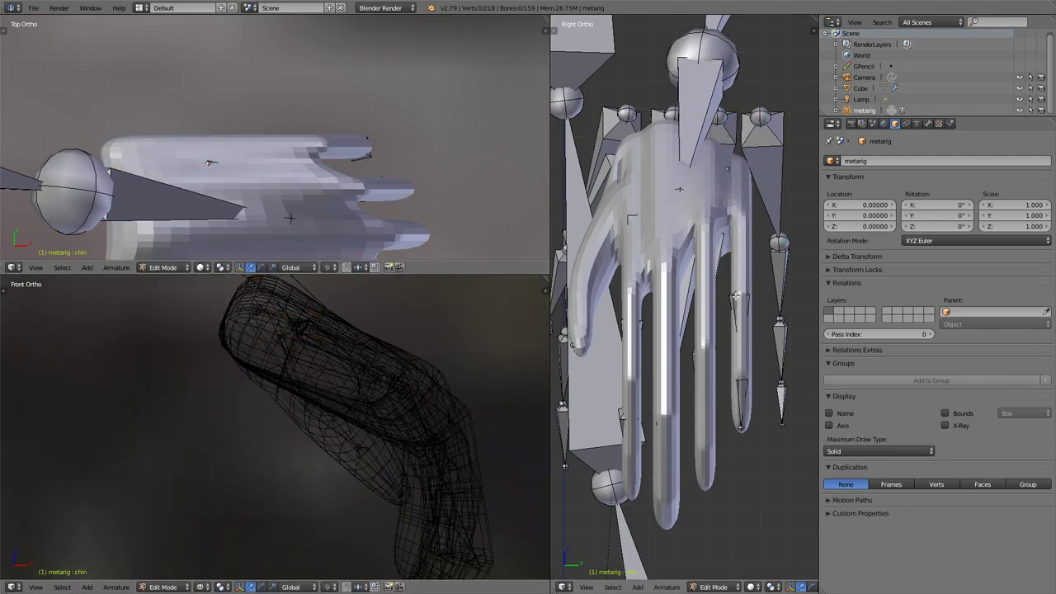
Step: Move the little finger's lower joints and tip joint so the bones stay inside the mesh finger
right_click(456, 454)
key(g)
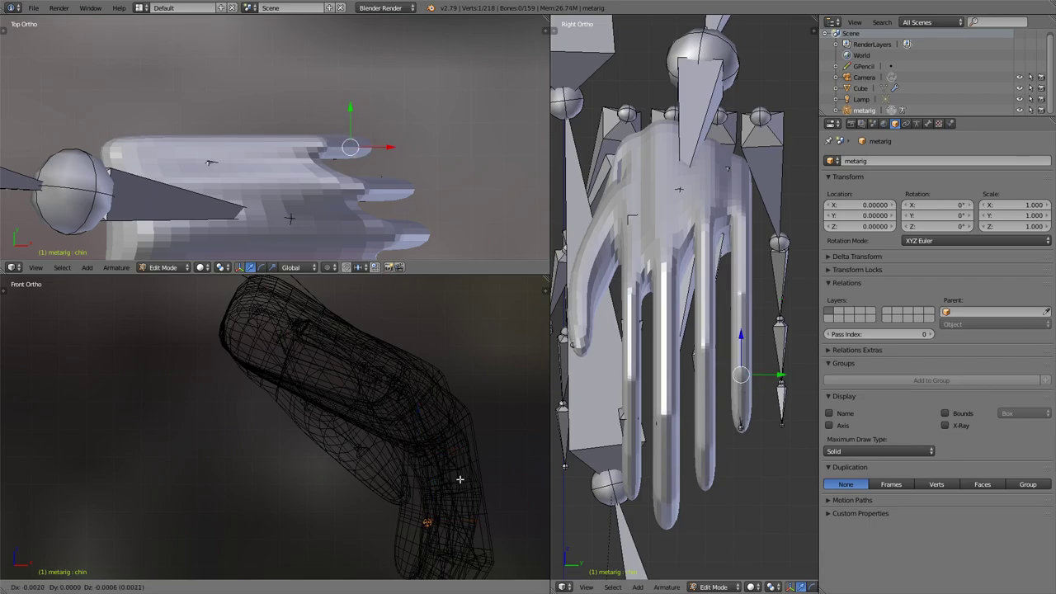
right_click(742, 428)
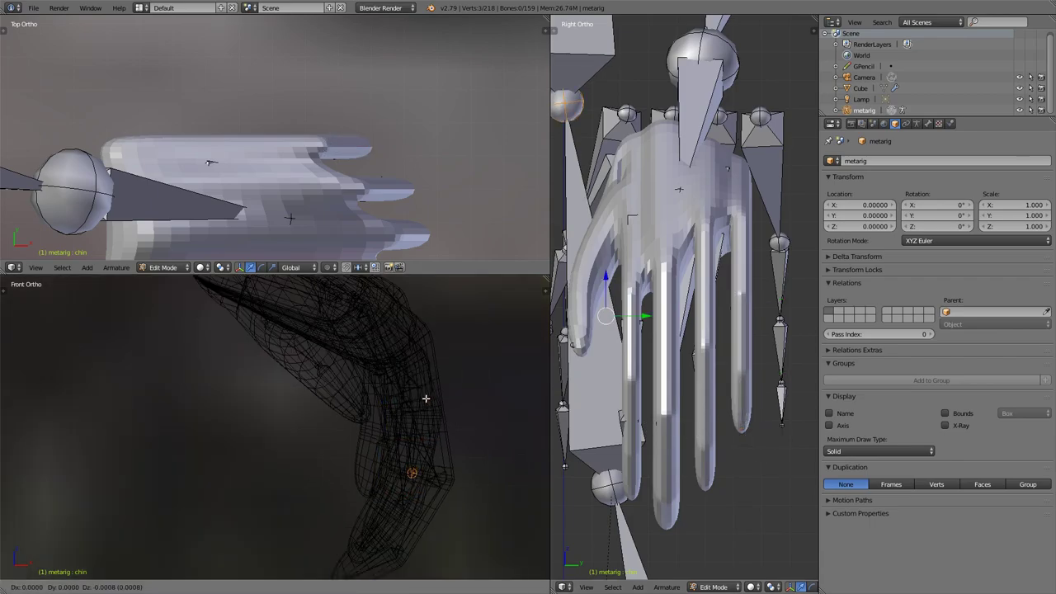
Step: Select the hand bone's end joint with X-Ray temporarily enabled on the metarig and move it inside the palm
middle_drag(640, 419, 669, 412)
scroll(669, 413, up, 3)
scroll(734, 391, down, 5)
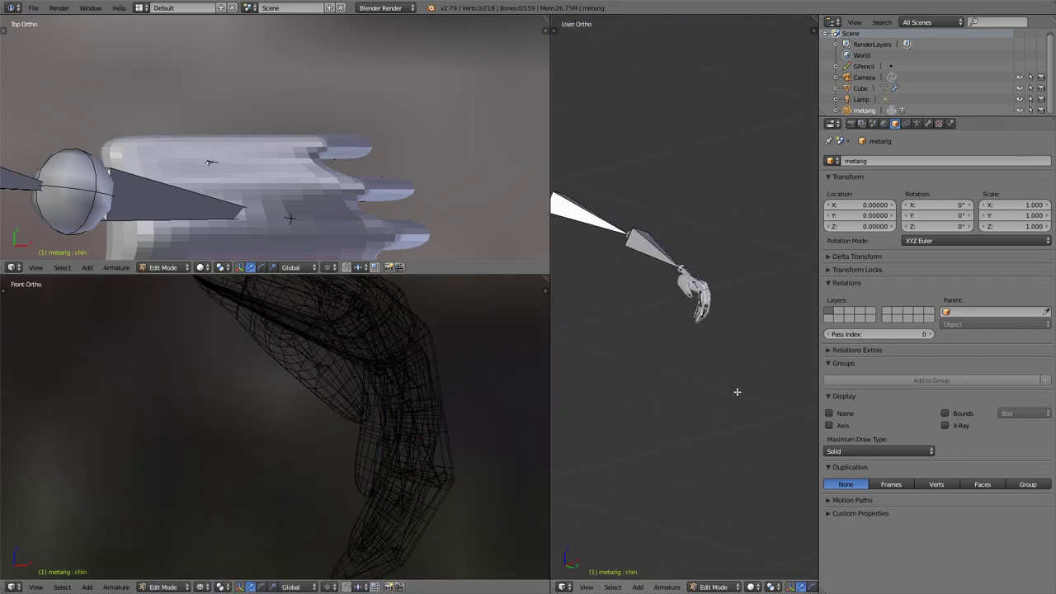
scroll(730, 405, up, 8)
scroll(739, 473, up, 2)
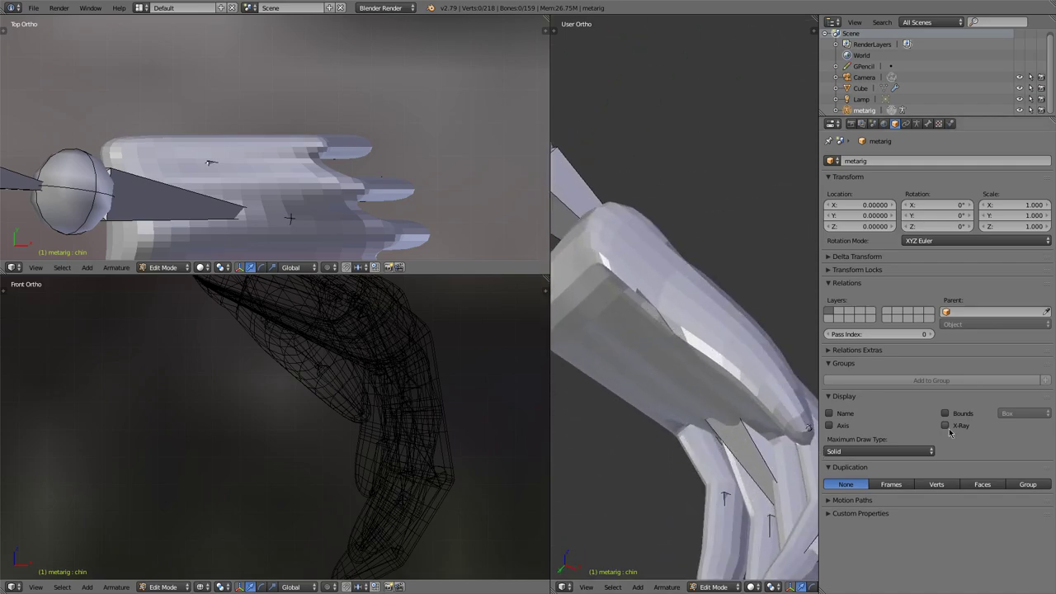
click(944, 424)
right_click(725, 375)
right_click(726, 375)
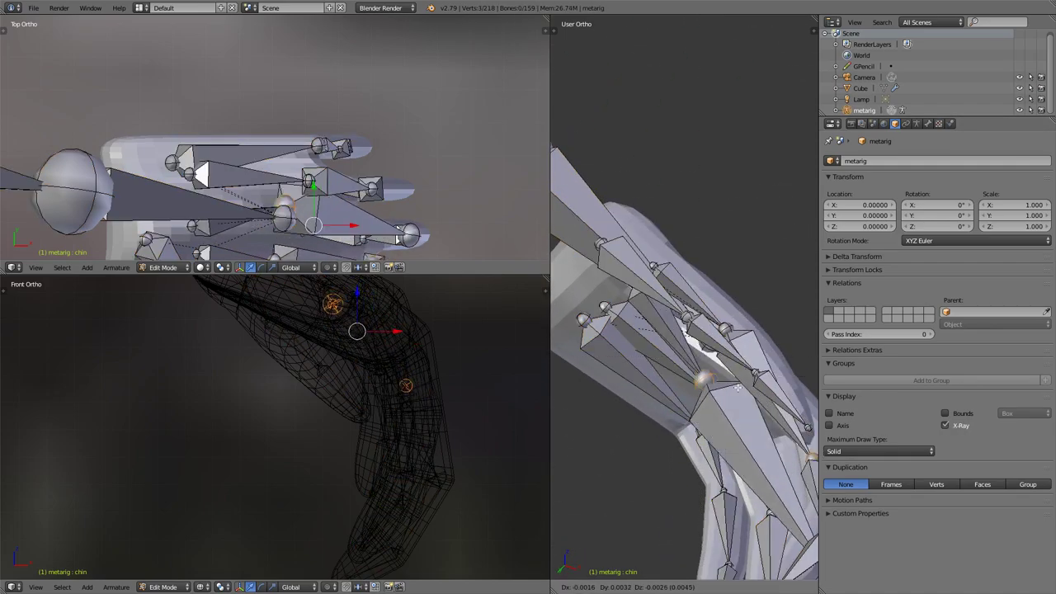
middle_drag(725, 375, 709, 388)
click(945, 425)
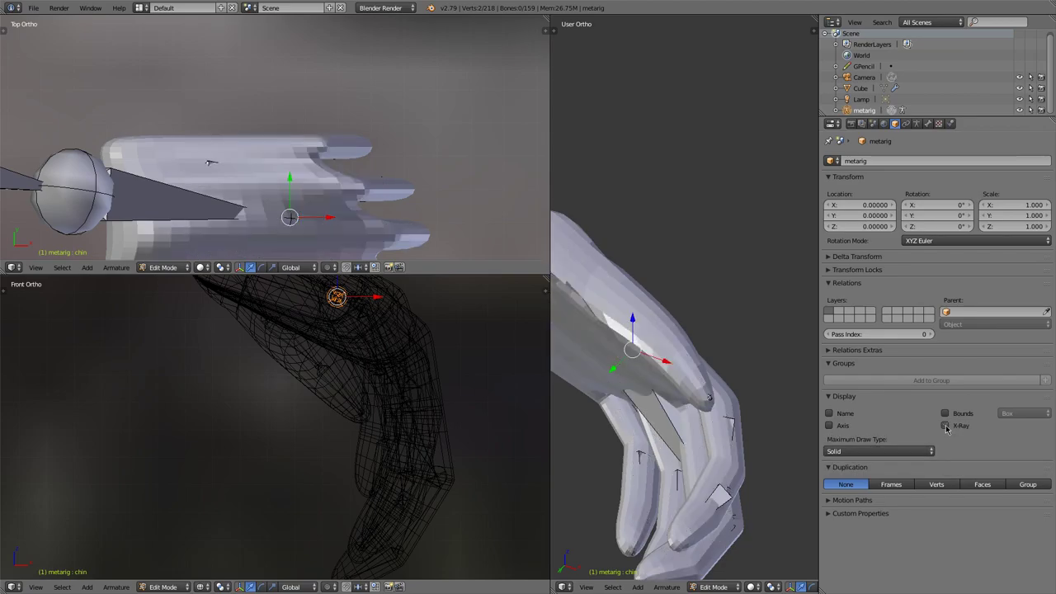
key(g)
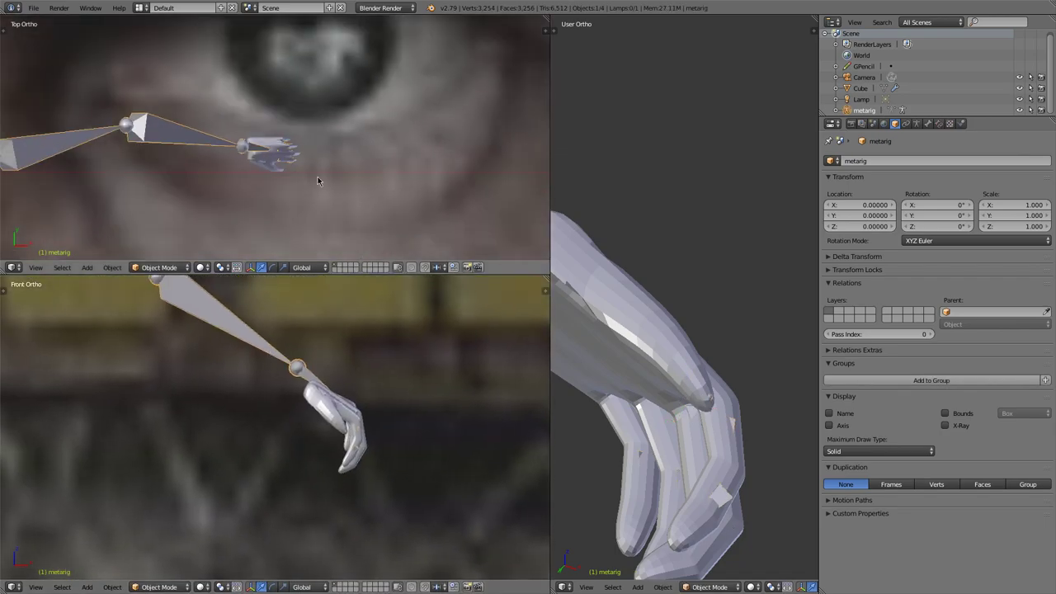
Step: Switch the render engine to Cycles Render and generate the Rigify rig from the metarig
click(917, 123)
click(927, 124)
click(916, 124)
scroll(932, 462, down, 2)
click(386, 8)
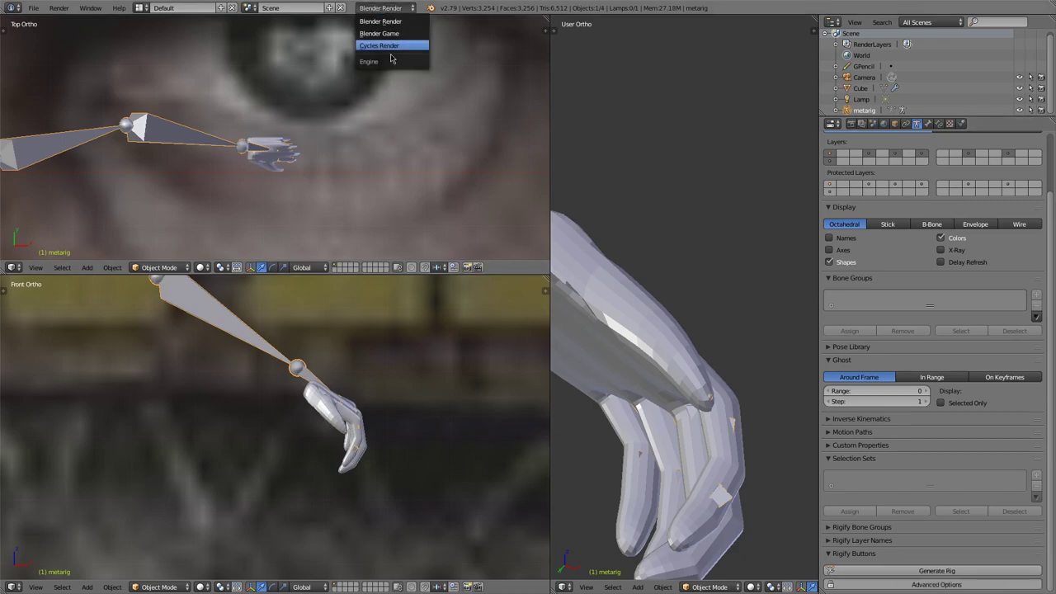
click(387, 44)
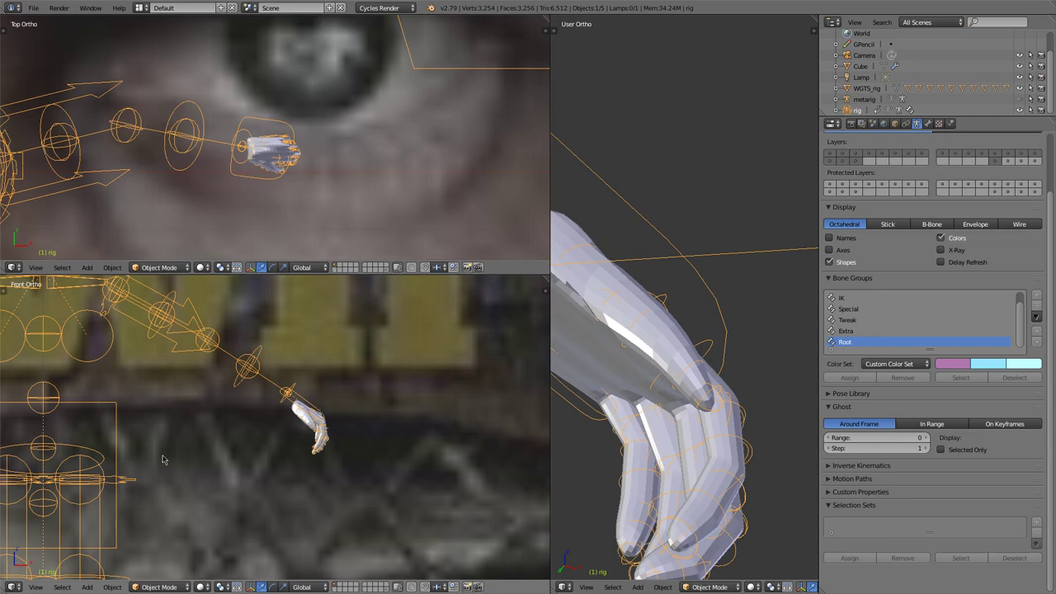
Step: Parent the hand mesh to the generated rig and put the rig in Pose Mode
key(space)
click(709, 353)
key(Tab)
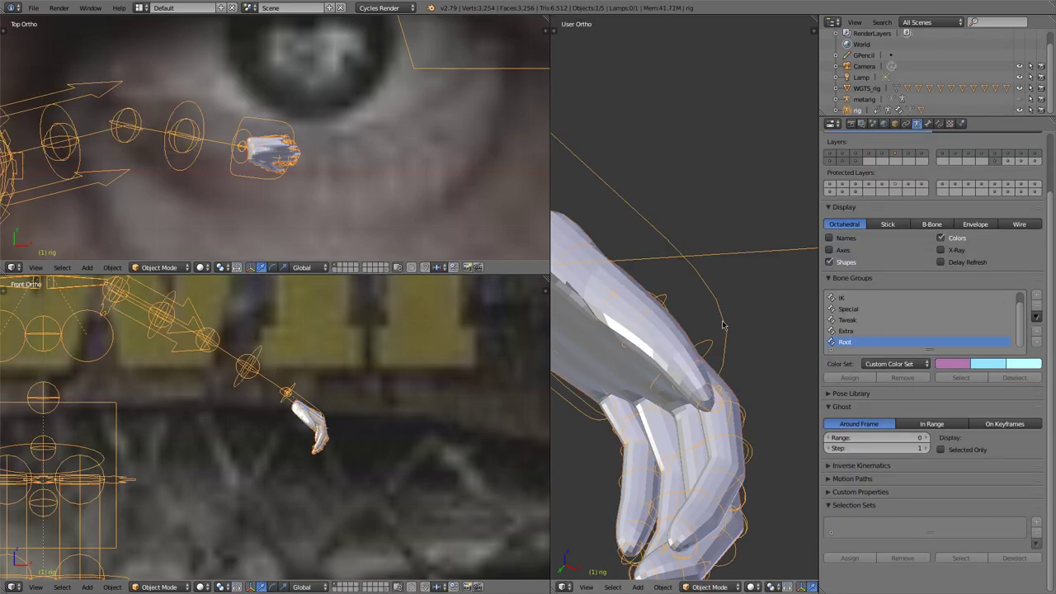
click(159, 549)
middle_drag(321, 429, 334, 443)
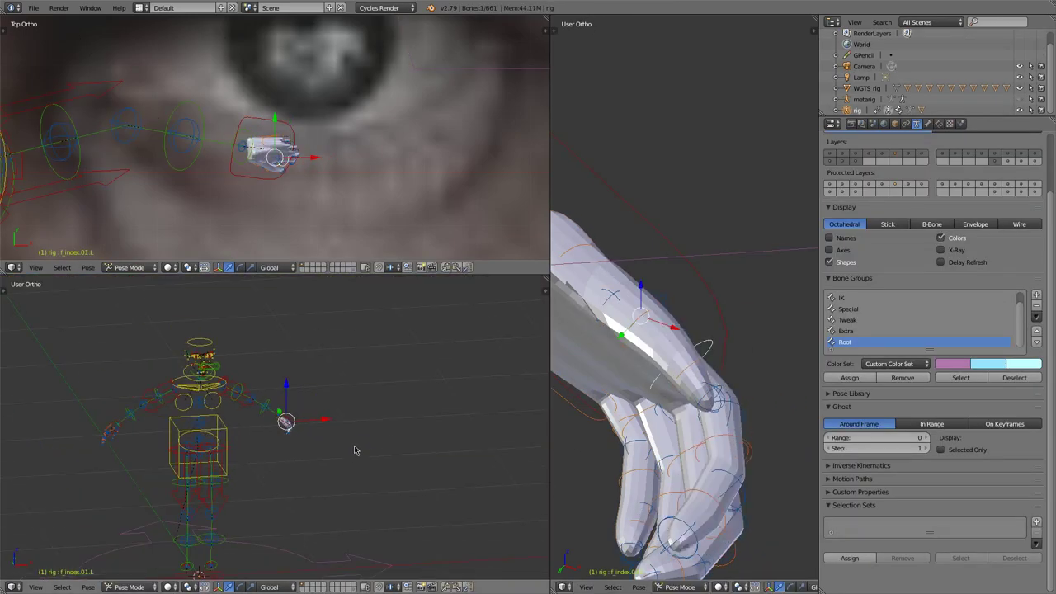
Step: Maximize the 3D view, select the camera and look through it
key(shift+space)
scroll(540, 375, up, 3)
scroll(540, 375, down, 4)
right_click(841, 159)
key(KP_0)
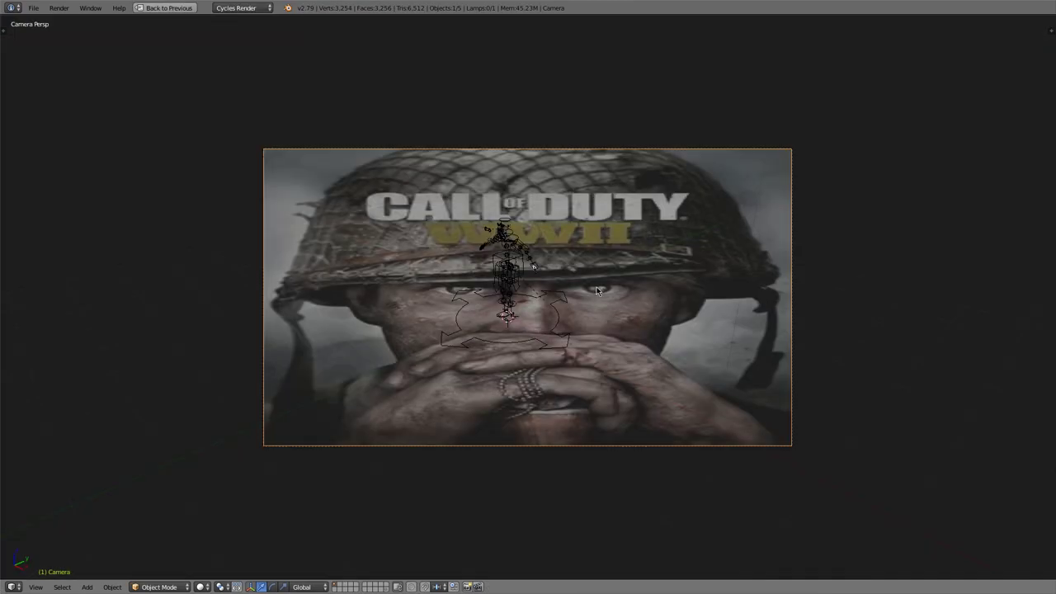
Step: Remove the Call of Duty WWII background image from the 3D view
key(n)
scroll(1014, 456, down, 5)
click(1032, 386)
Step: Reposition the camera along the global Z and Y axes to reframe the rig
scroll(608, 363, up, 3)
scroll(554, 371, down, 3)
key(g)
key(z)
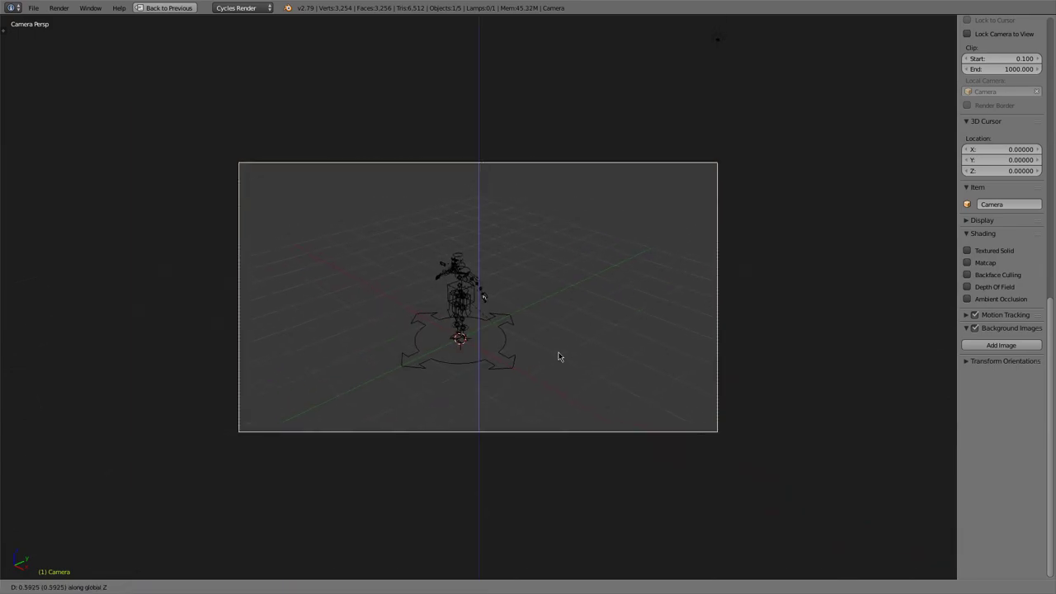
click(546, 340)
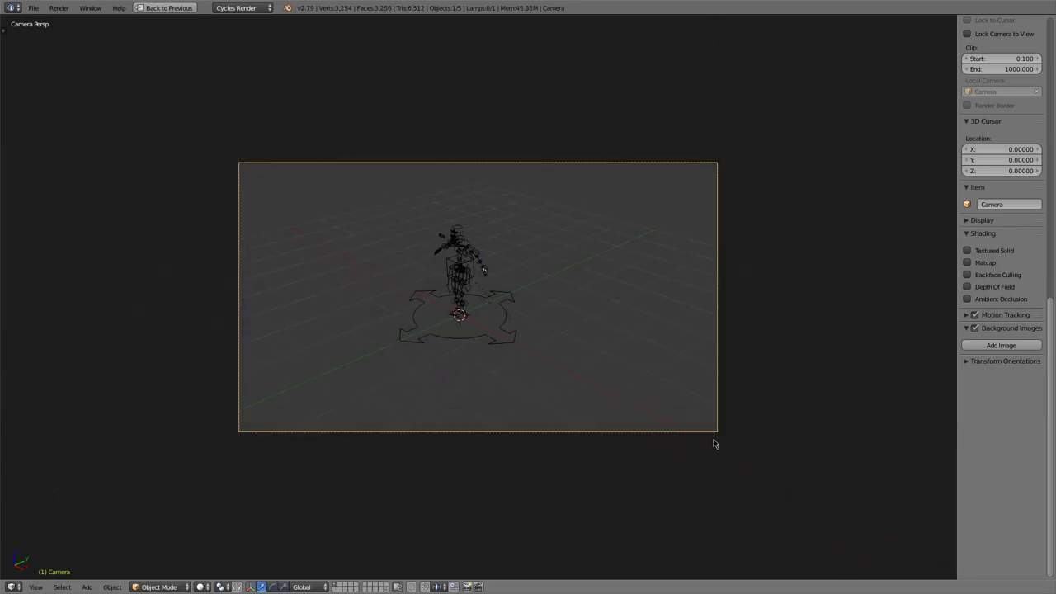
key(g)
key(y)
click(781, 406)
Step: Restore the split layout and set the camera's focal length to 247.43 mm and its shift to X 0.120, Y 0.380
key(shift+space)
drag(882, 207, 982, 365)
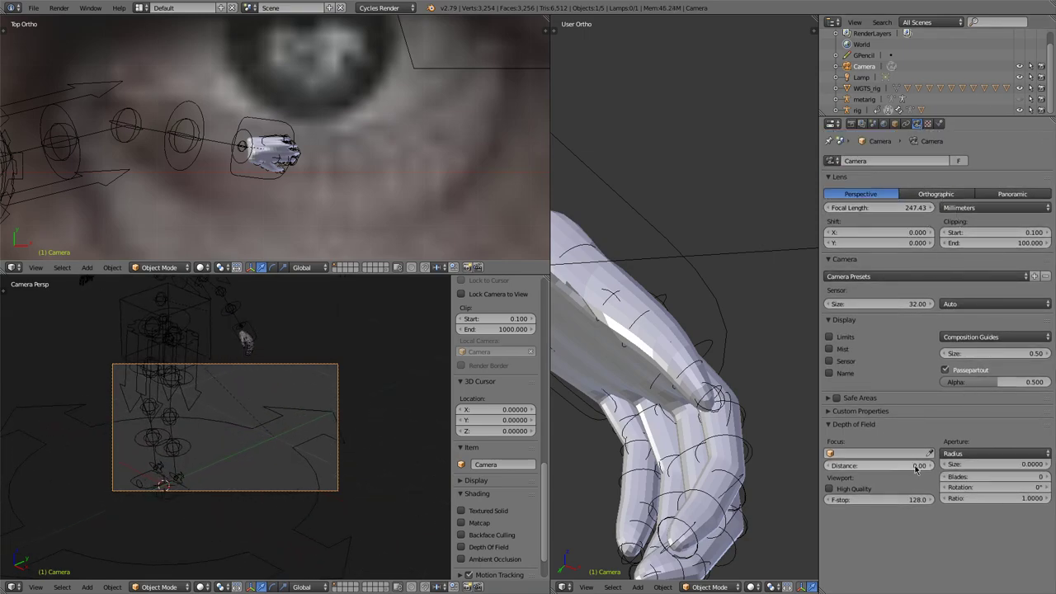
mouse_move(887, 232)
mouse_down()
mouse_move(916, 233)
mouse_move(899, 246)
mouse_up()
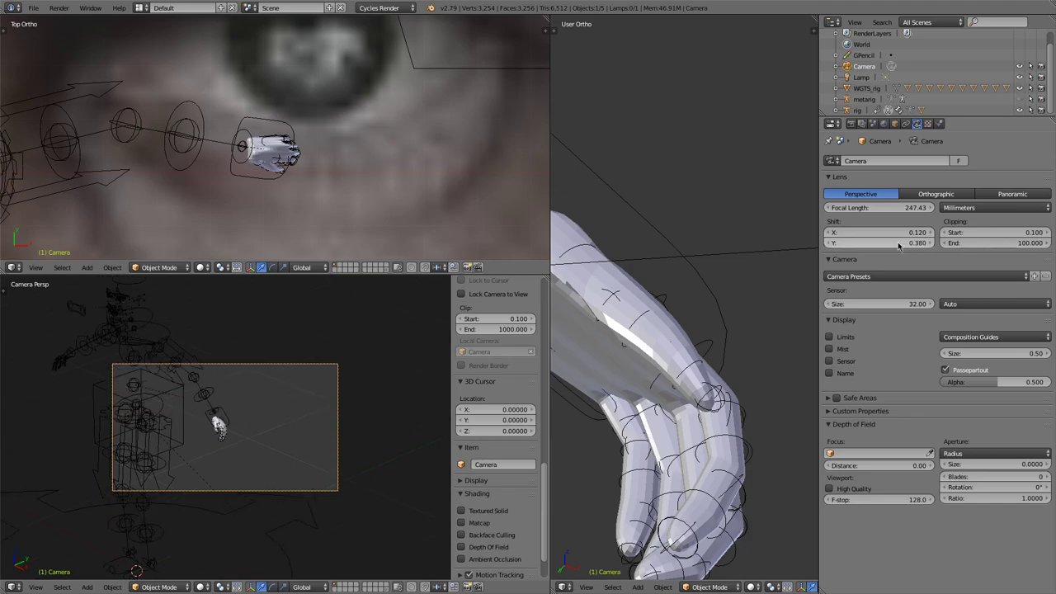
Step: Set the camera's focal length to 142.42 mm and move the camera closer to the rig
scroll(689, 396, down, 10)
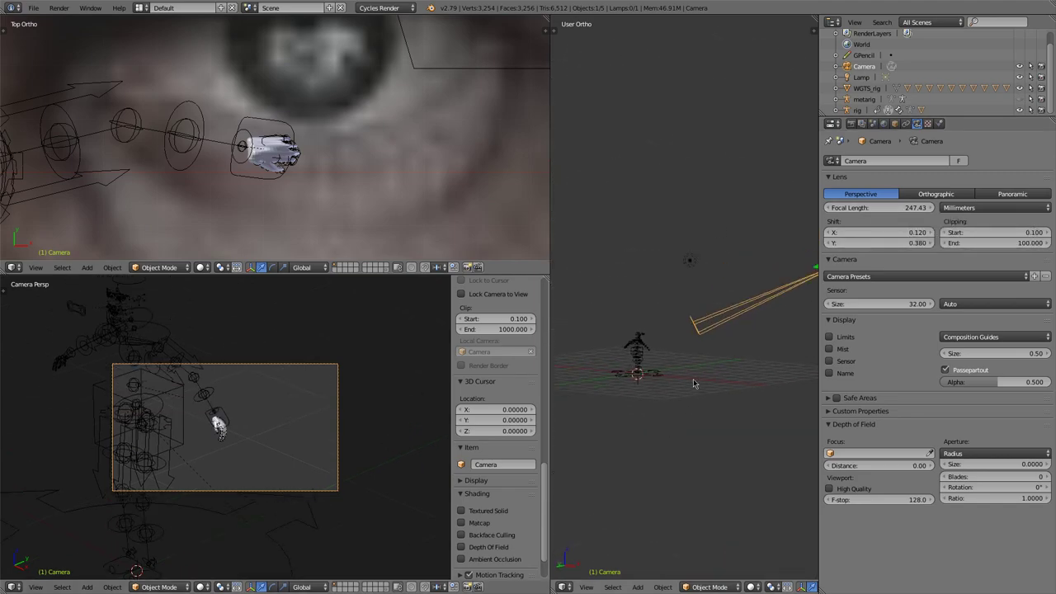
mouse_move(918, 210)
mouse_down()
mouse_move(849, 210)
mouse_move(924, 207)
mouse_up()
key(g)
click(615, 395)
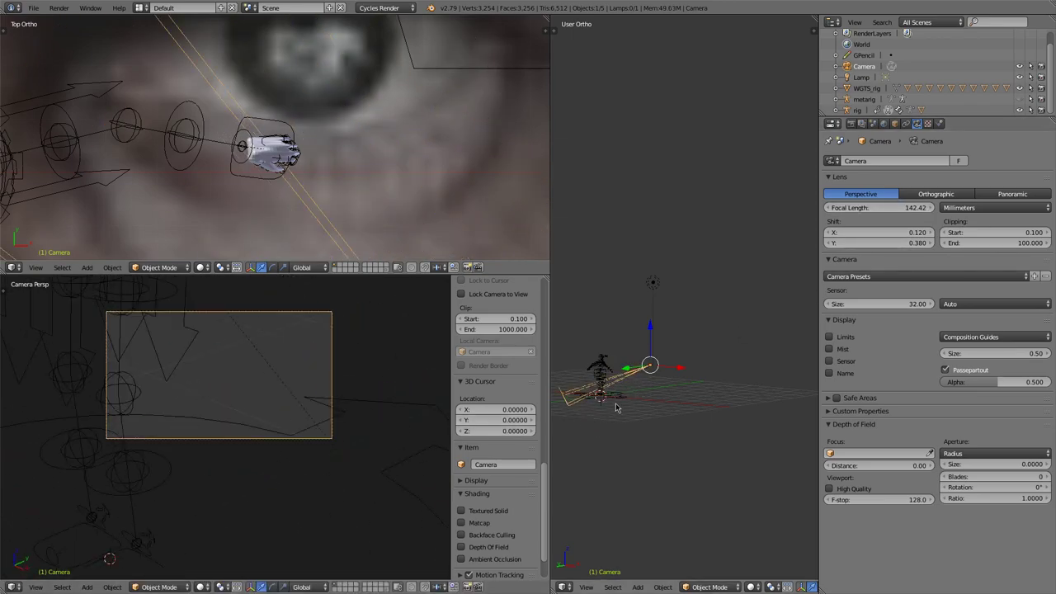
Step: Rotate the camera freely so that it aims at the rig's left hand
scroll(297, 390, down, 5)
key(r)
key(r)
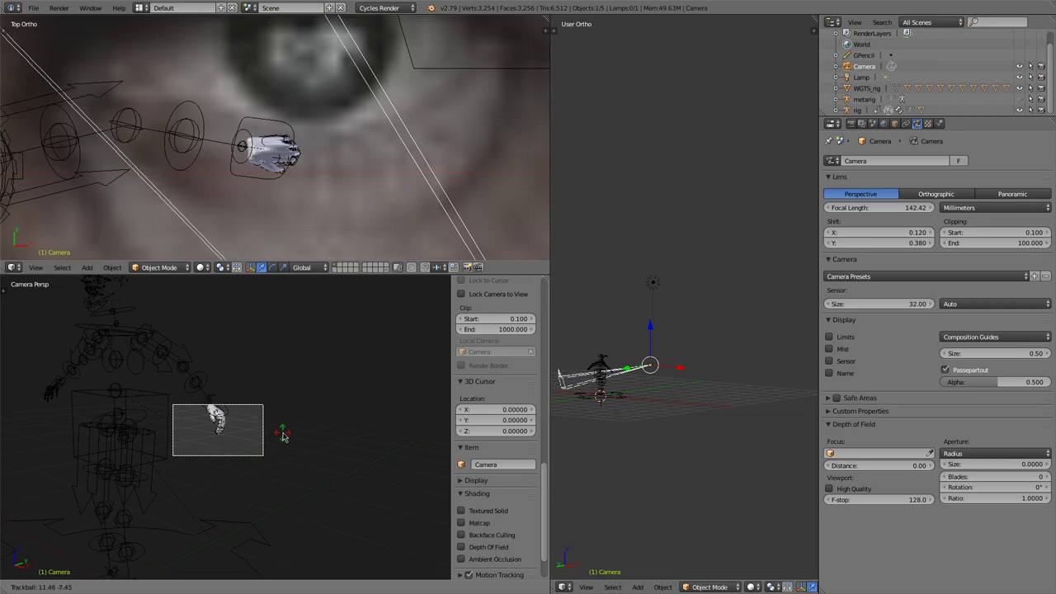
click(284, 437)
Step: Put the rig in Pose Mode and rotate the left hand's IK control freely to turn the hand
right_click(256, 502)
key(ctrl+Tab)
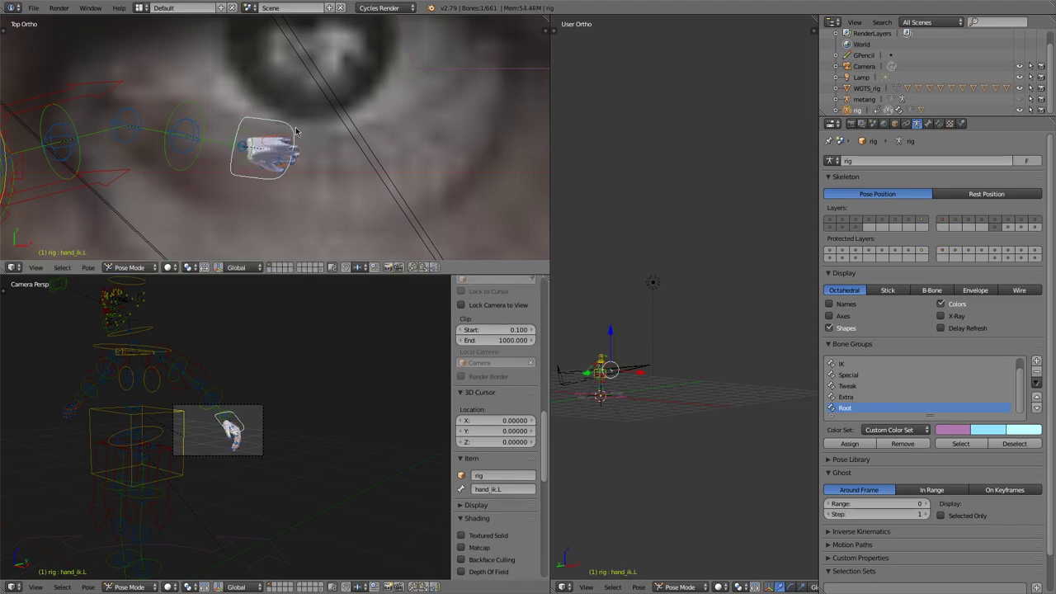
scroll(280, 342, up, 6)
key(r)
key(r)
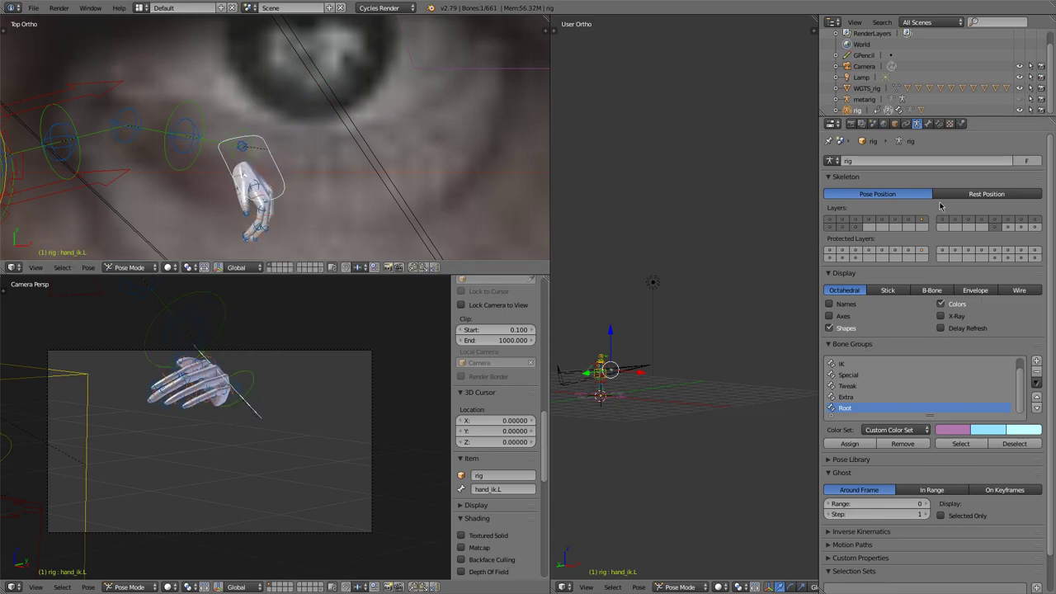
Step: Re-aim the camera so the posed hand sits lower in the frame, and return to posing the rig
key(ctrl+z)
key(ctrl+z)
key(ctrl+z)
key(ctrl+z)
key(ctrl+z)
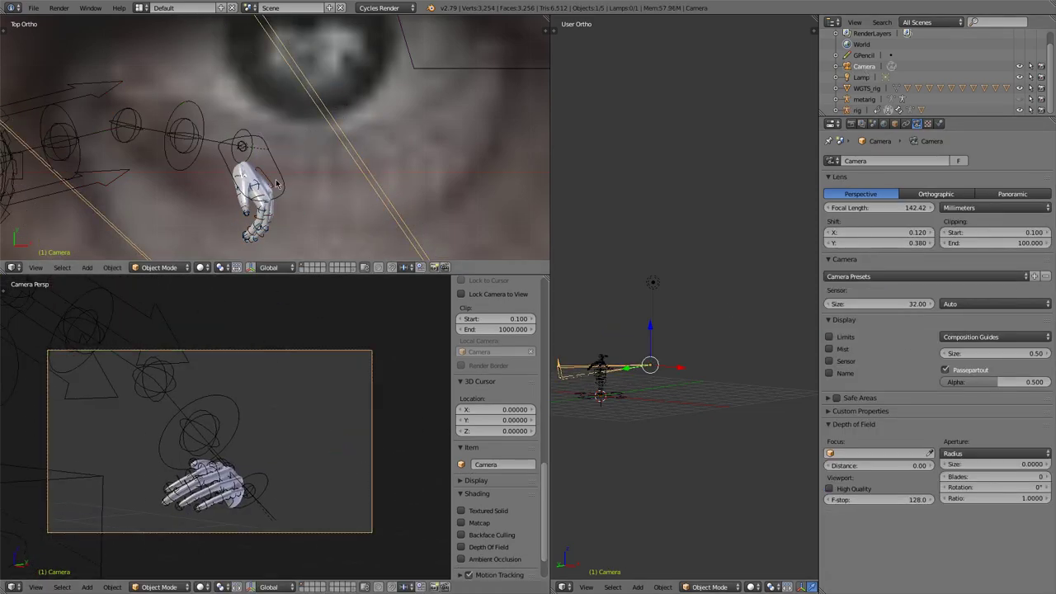
key(ctrl+shift+z)
key(ctrl+shift+z)
key(ctrl+shift+z)
Step: Move and rotate the left hand's IK control so the hand stands upright with its fingers pointing up in the camera view
key(g)
key(r)
key(r)
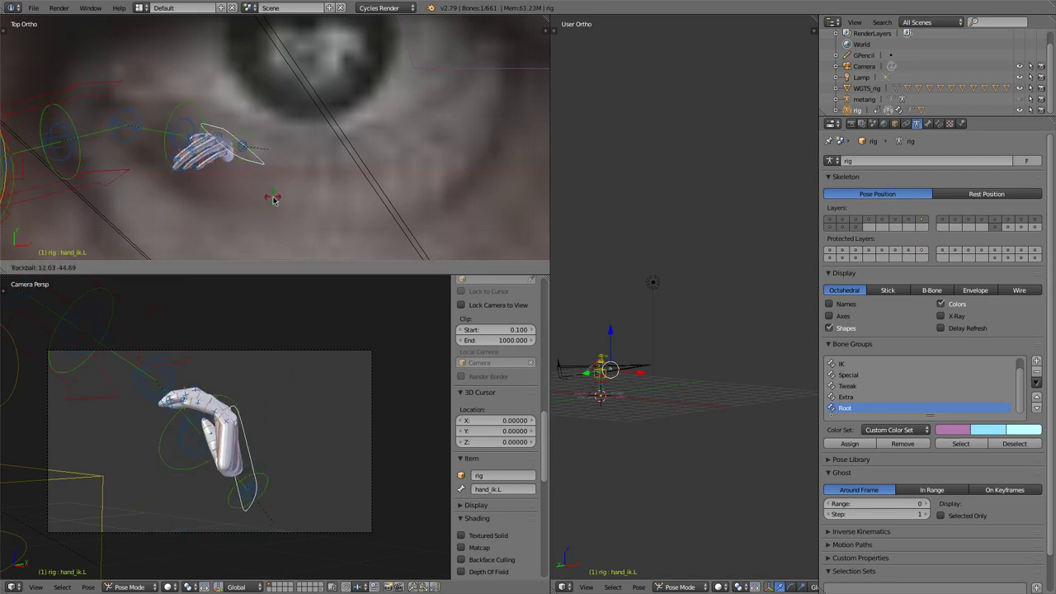
key(Escape)
key(ctrl+z)
key(ctrl+z)
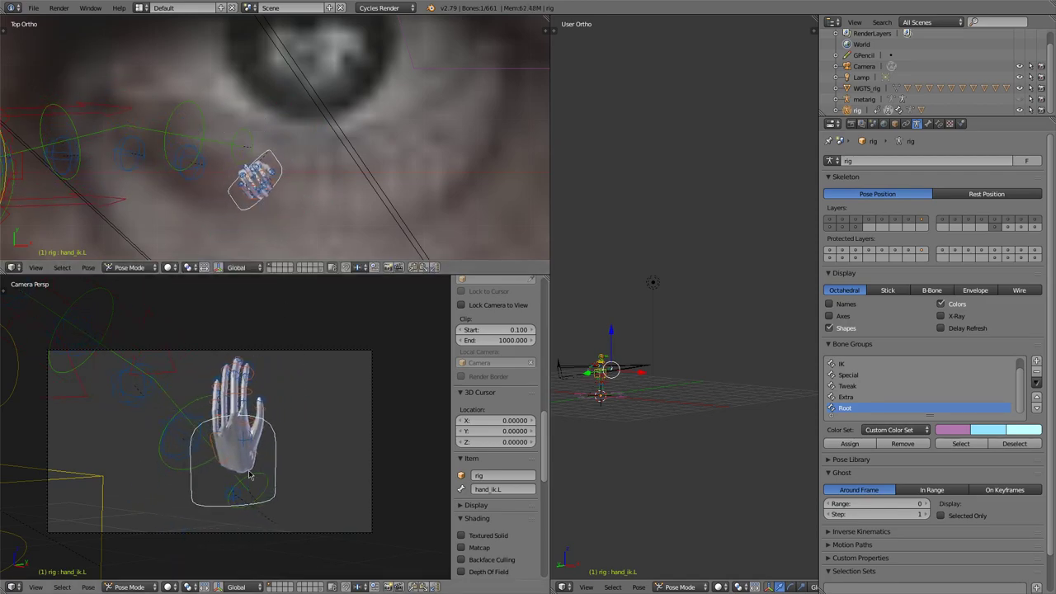
Step: Curl the pinky and ring fingers toward the palm by rotating their bone controls
scroll(248, 381, up, 3)
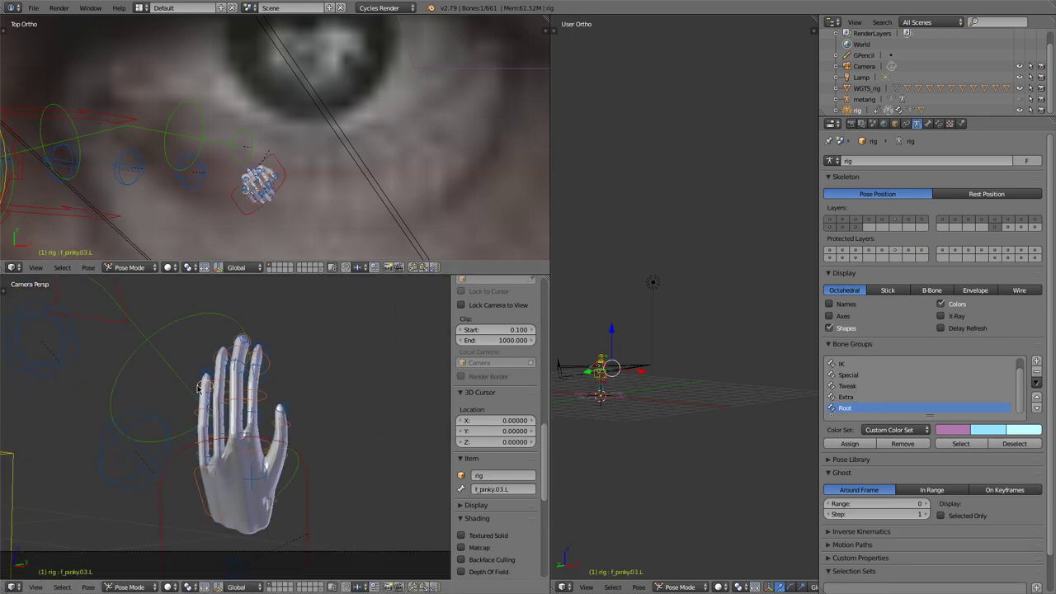
middle_drag(237, 229, 356, 165)
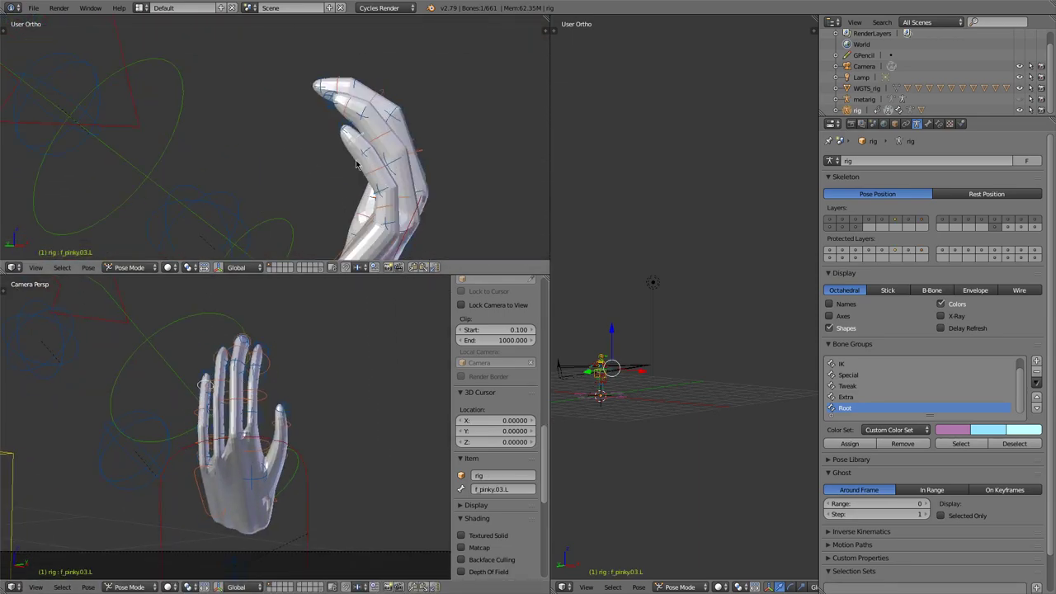
key(r)
click(384, 211)
right_click(389, 216)
key(r)
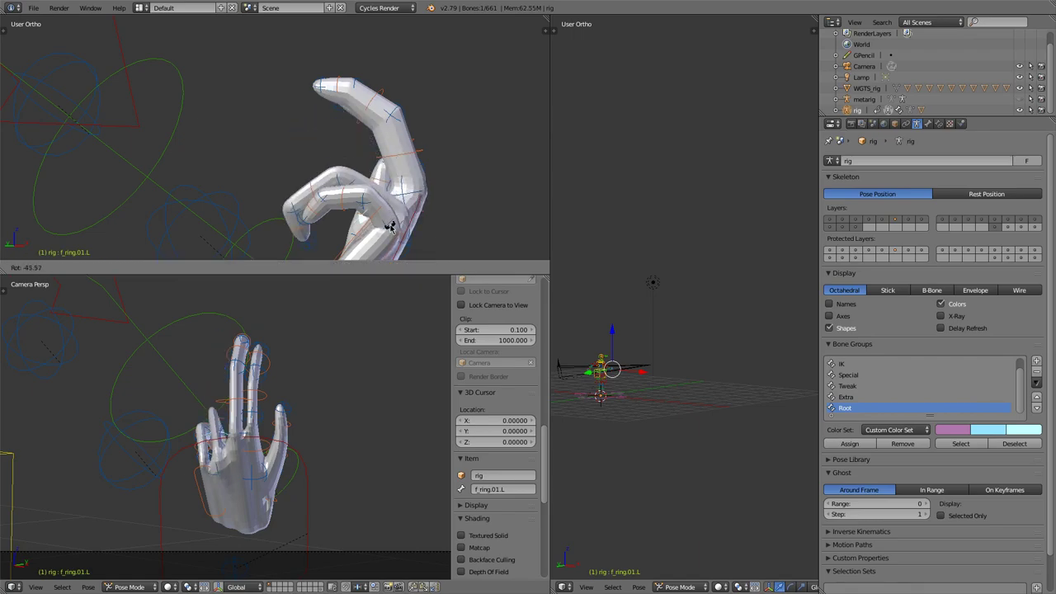
Step: Rotate the index finger's bone controls to bend the finger toward the thumb
right_click(426, 220)
key(r)
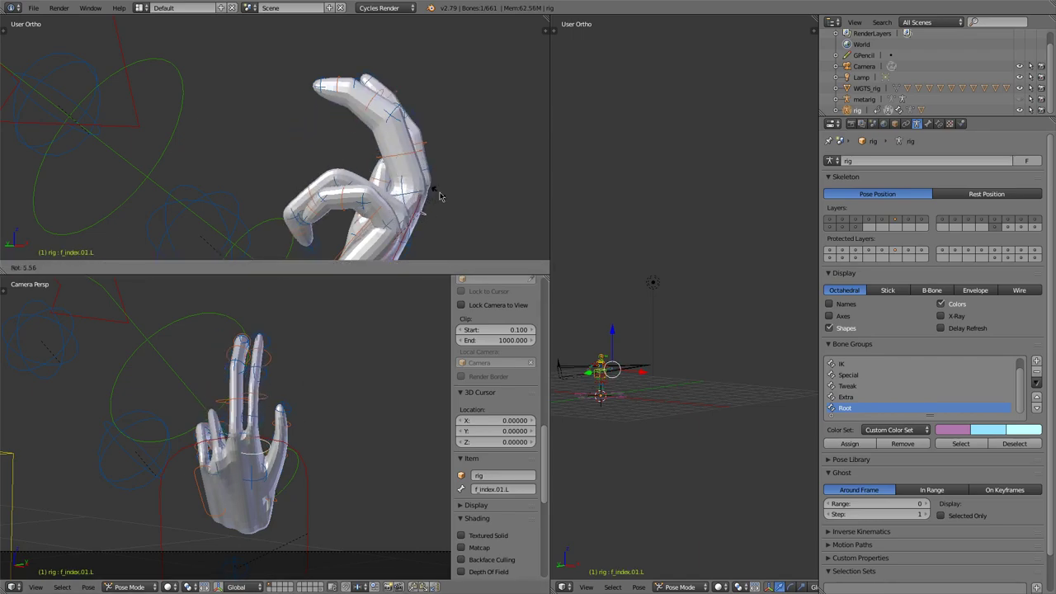
click(400, 202)
middle_drag(400, 202, 215, 185)
right_click(199, 184)
key(r)
Step: Switch the posing view to wireframe and rotate the thumb's middle and base bones toward the curled fingers
middle_drag(313, 165, 288, 134)
right_click(292, 132)
key(r)
click(301, 131)
key(z)
scroll(301, 130, up, 4)
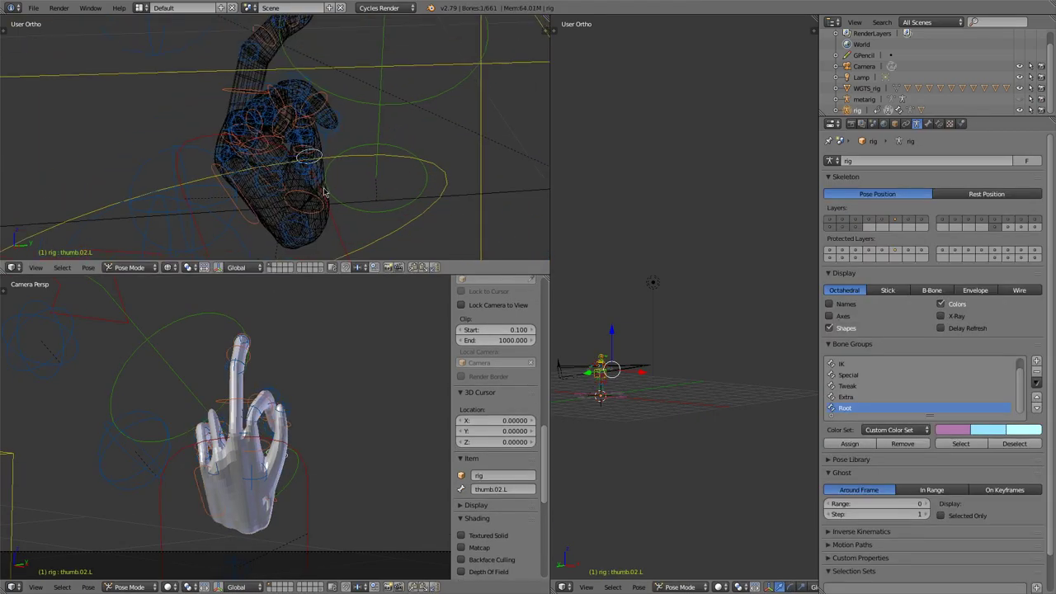
right_click(326, 175)
middle_drag(346, 221, 305, 211)
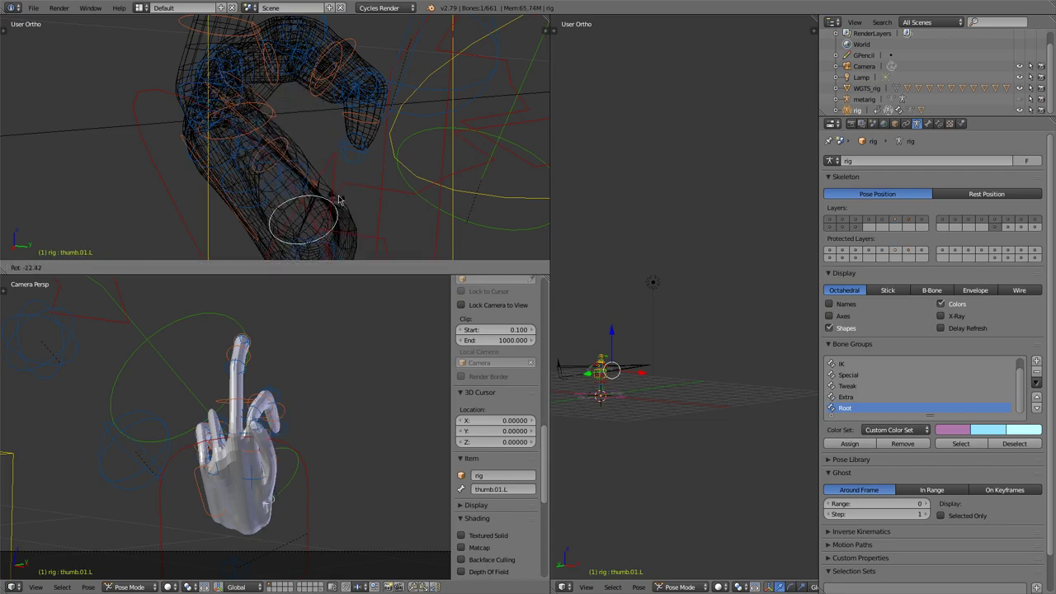
scroll(305, 210, down, 2)
Step: Rotate the thumb's bone controls freely to bring the thumb across toward the index finger
right_click(285, 202)
key(r)
key(r)
right_click(273, 174)
key(r)
key(r)
middle_drag(276, 170, 338, 144)
Step: Refine the thumb's pose by moving its tip tweak control and rotating its middle bone
right_click(346, 141)
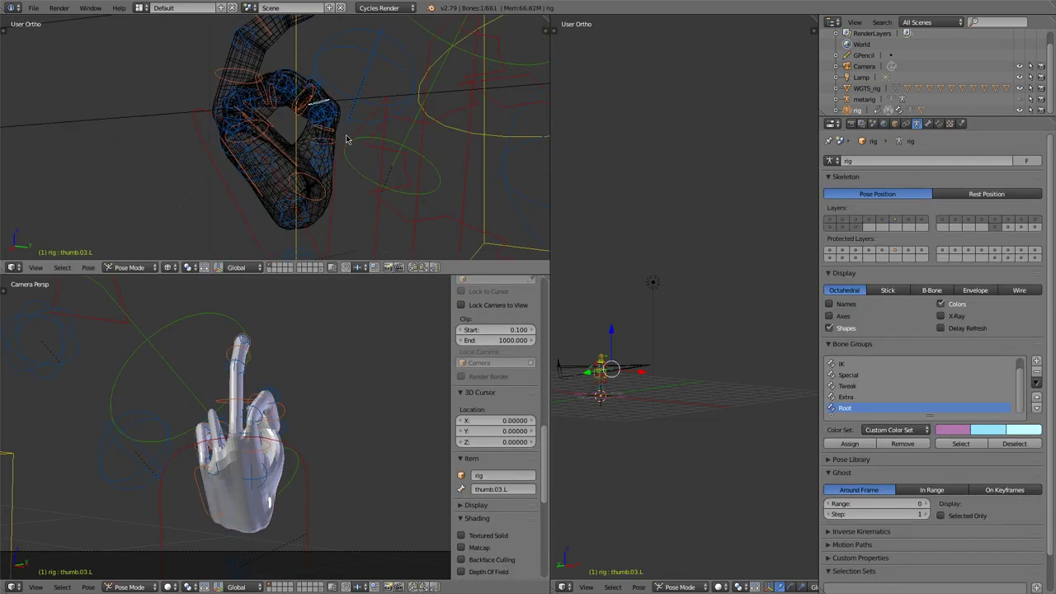
click(332, 101)
middle_drag(332, 100, 224, 124)
right_click(238, 147)
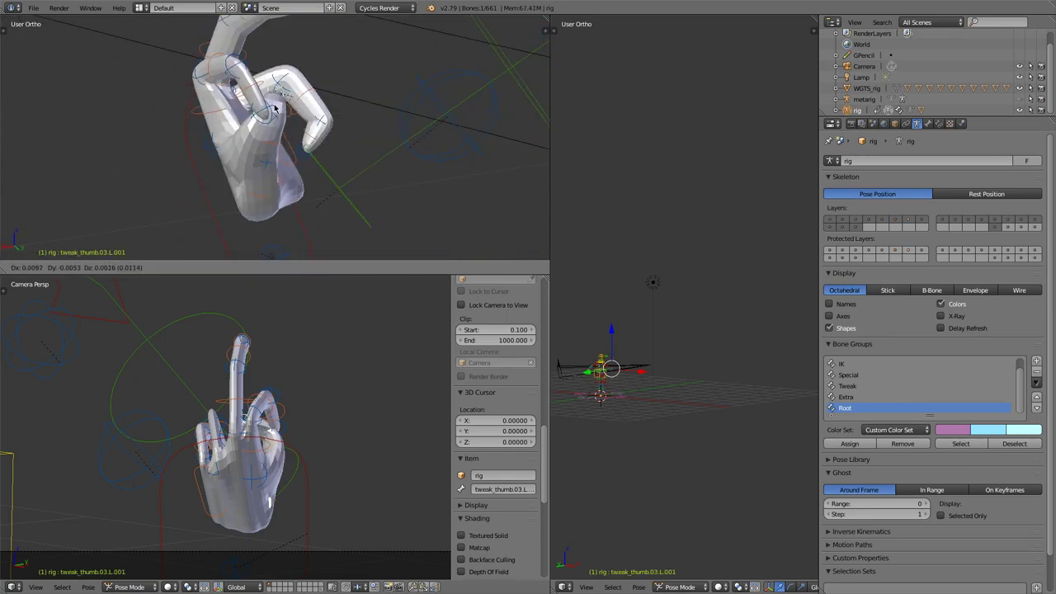
middle_drag(266, 158, 420, 147)
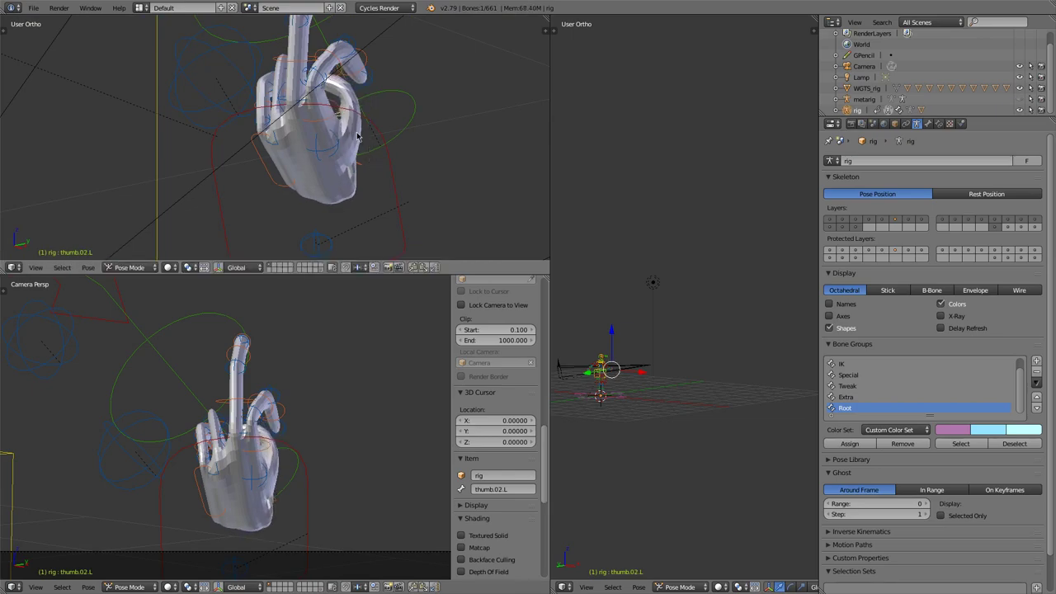
Step: Adjust the index finger's curl so that it folds down over the thumb
right_click(333, 72)
middle_drag(338, 103, 370, 203)
right_click(289, 150)
right_click(330, 140)
key(r)
click(332, 144)
key(r)
Step: Straighten the middle finger by rotating its upper bone controls
scroll(383, 189, up, 3)
middle_drag(356, 165, 311, 87)
right_click(311, 87)
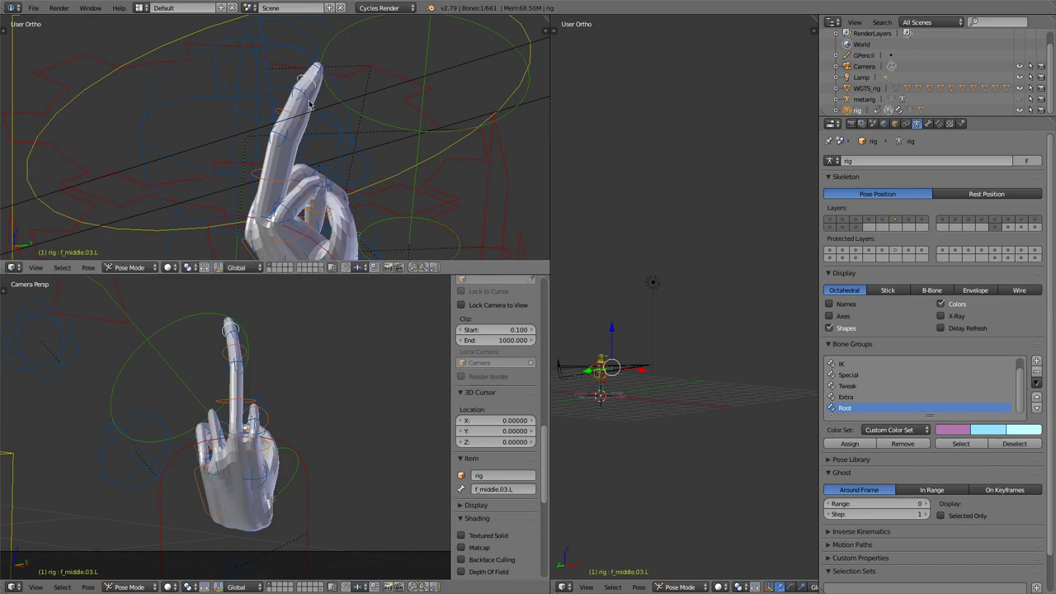
Step: Tilt and reposition the whole hand slightly with the left hand's IK control
middle_drag(323, 234, 313, 214)
right_click(305, 206)
key(Tab)
key(Tab)
key(Tab)
key(Tab)
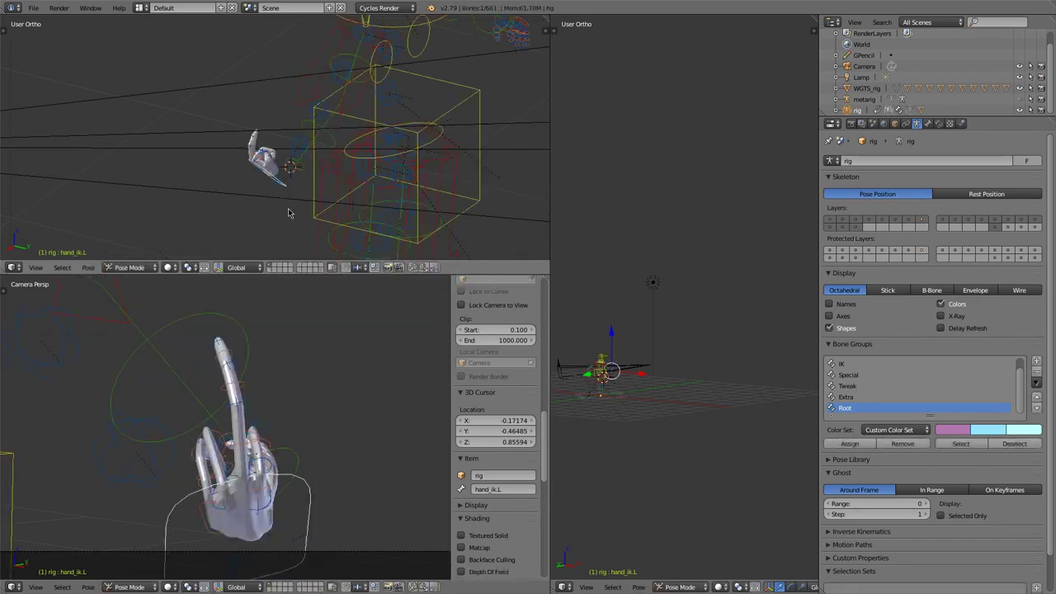
key(Tab)
key(Tab)
Step: Select the Cube hand mesh under the rig and show its material nodes in a Node Editor
click(835, 110)
scroll(908, 82, down, 3)
click(870, 110)
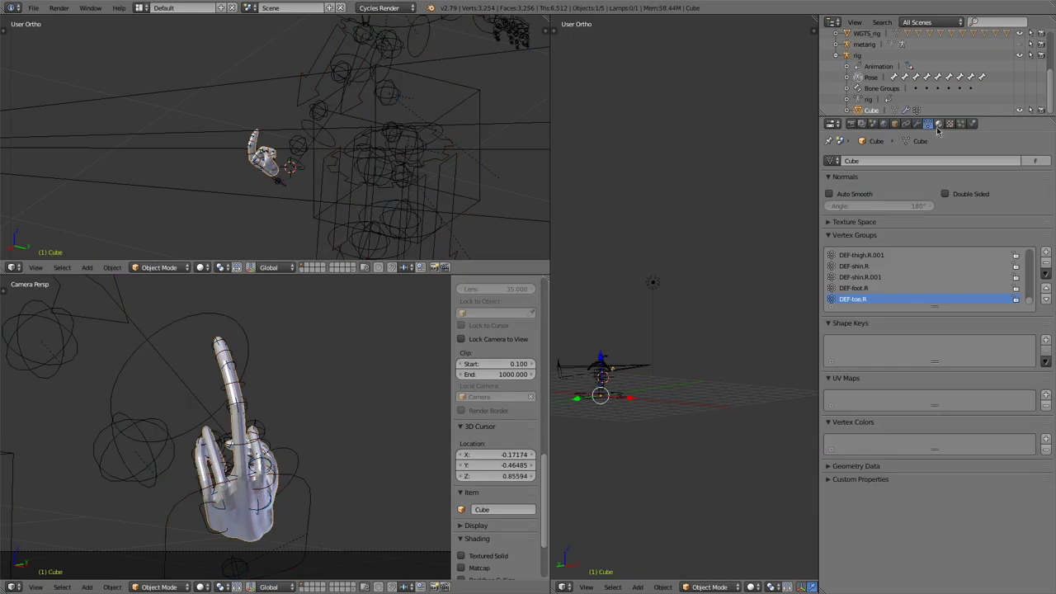
click(563, 586)
click(600, 466)
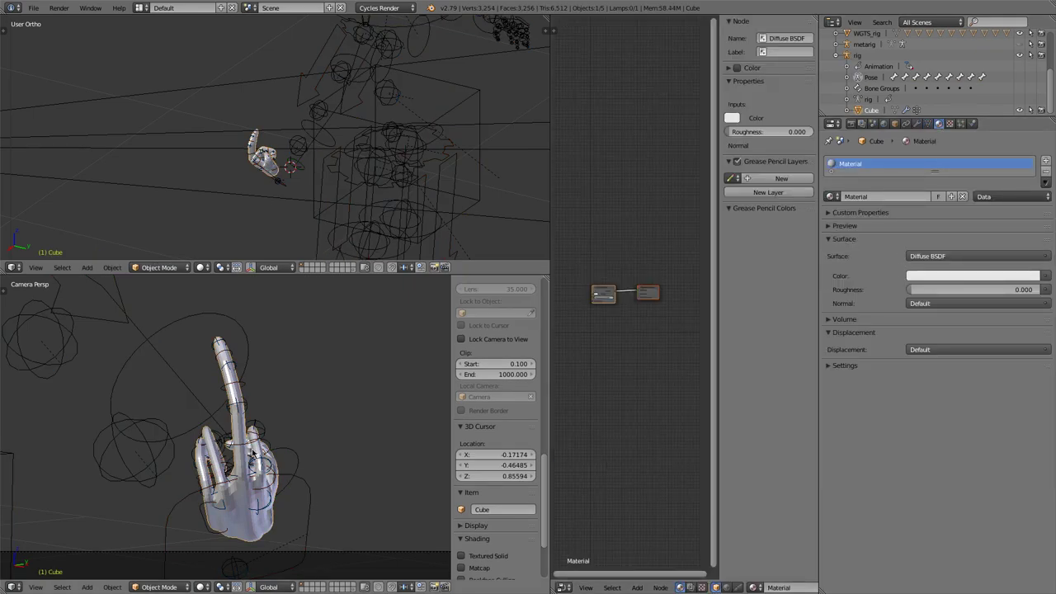
Step: Merge the two stacked 3D views into one camera view and preview it with Rendered shading
drag(12, 256, 208, 290)
key(KP_0)
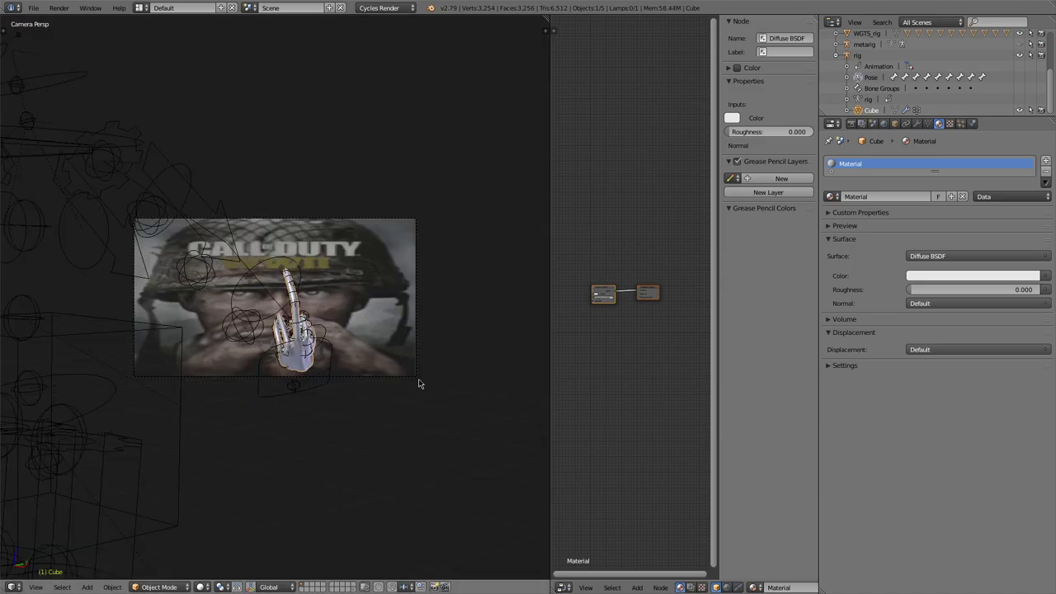
key(n)
click(527, 388)
scroll(350, 404, up, 2)
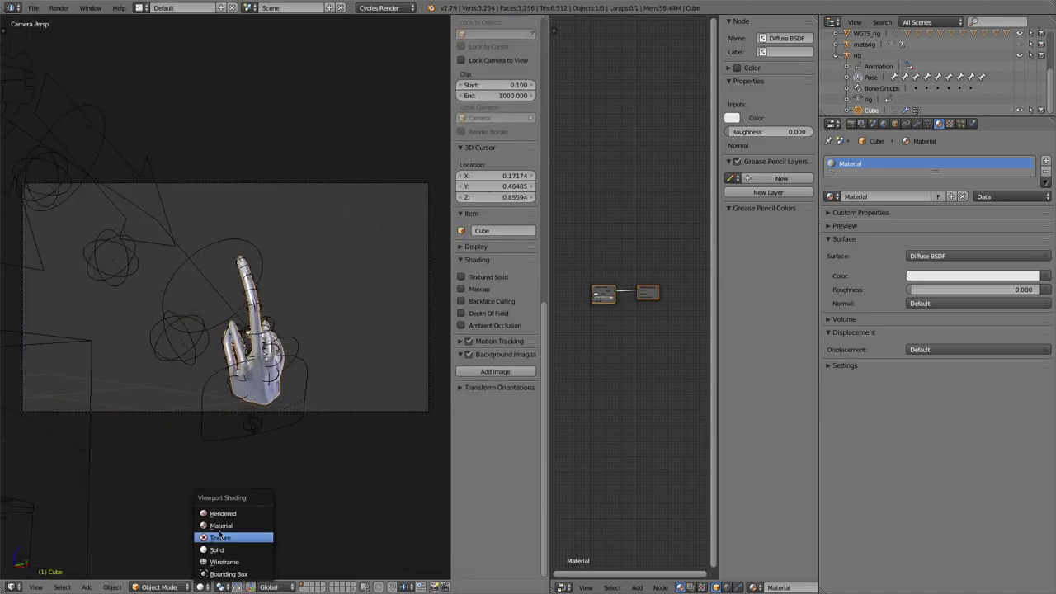
click(221, 513)
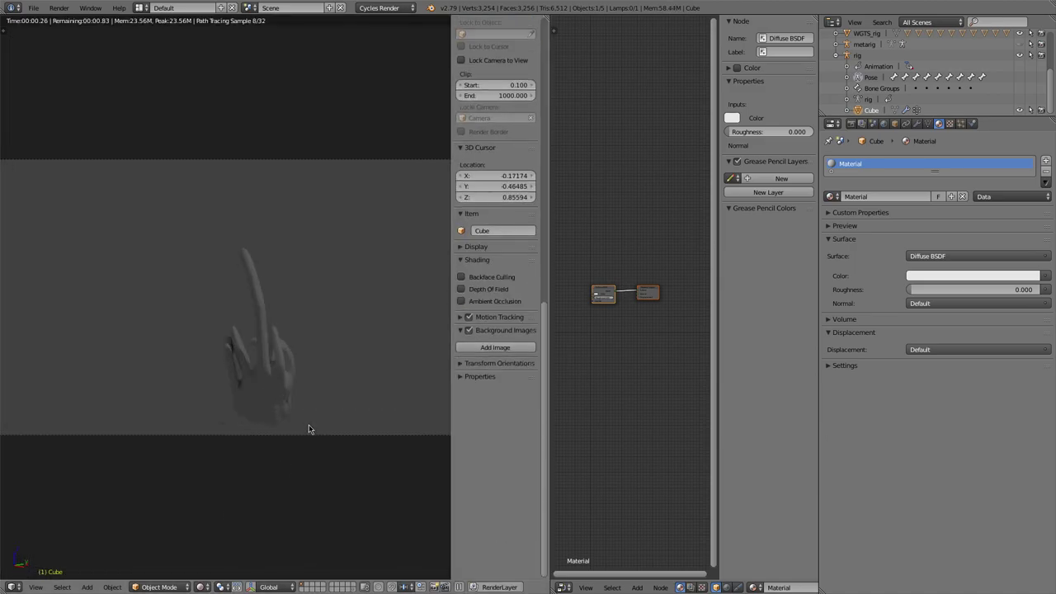
click(982, 278)
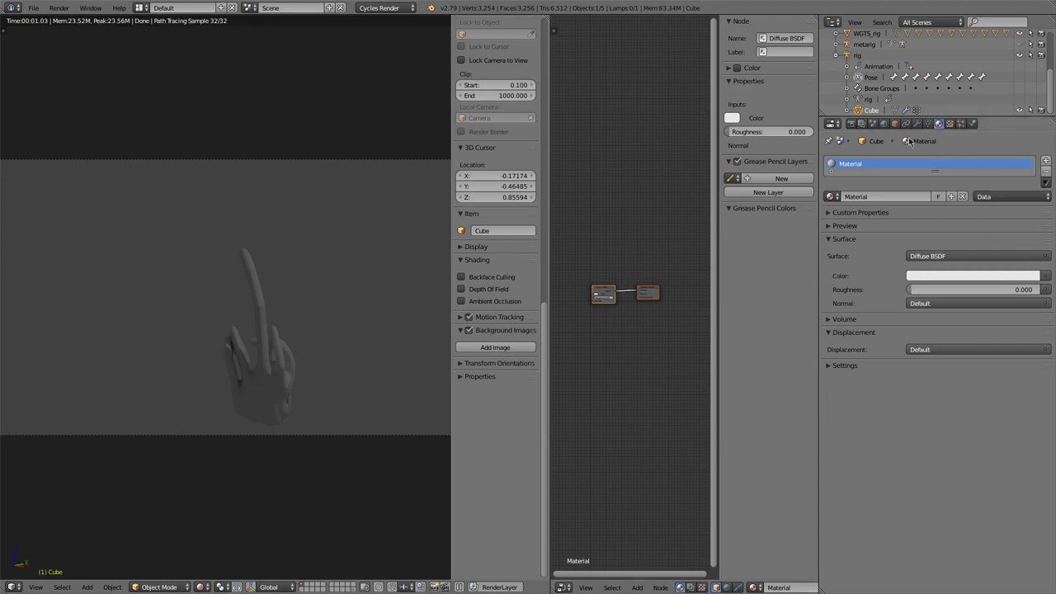
Step: Enable nodes on the lamp and set its emission strength to 1919.2 and its size to 6.083
scroll(882, 82, up, 3)
click(862, 90)
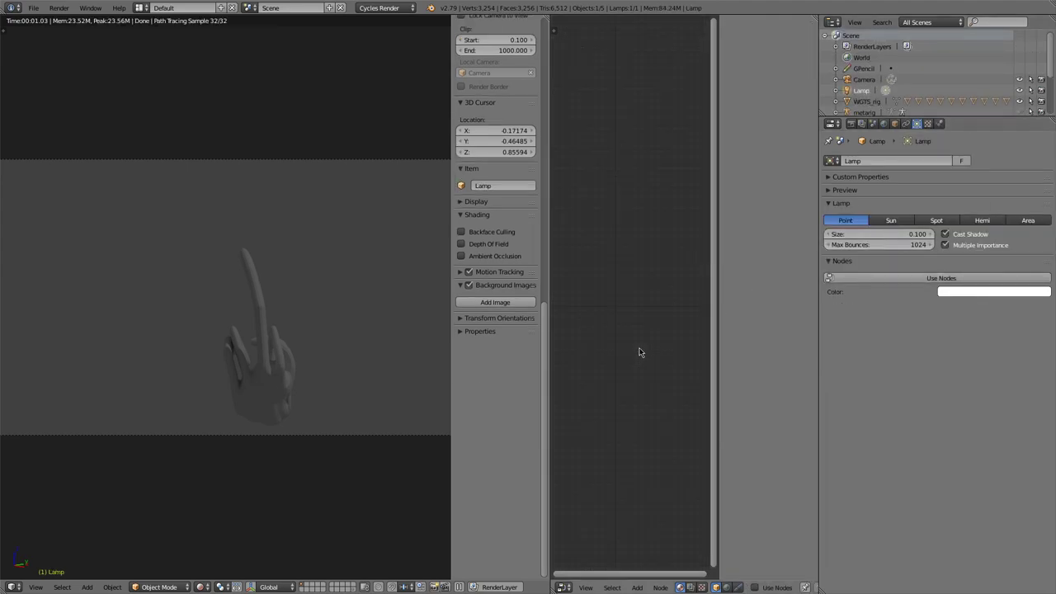
click(932, 278)
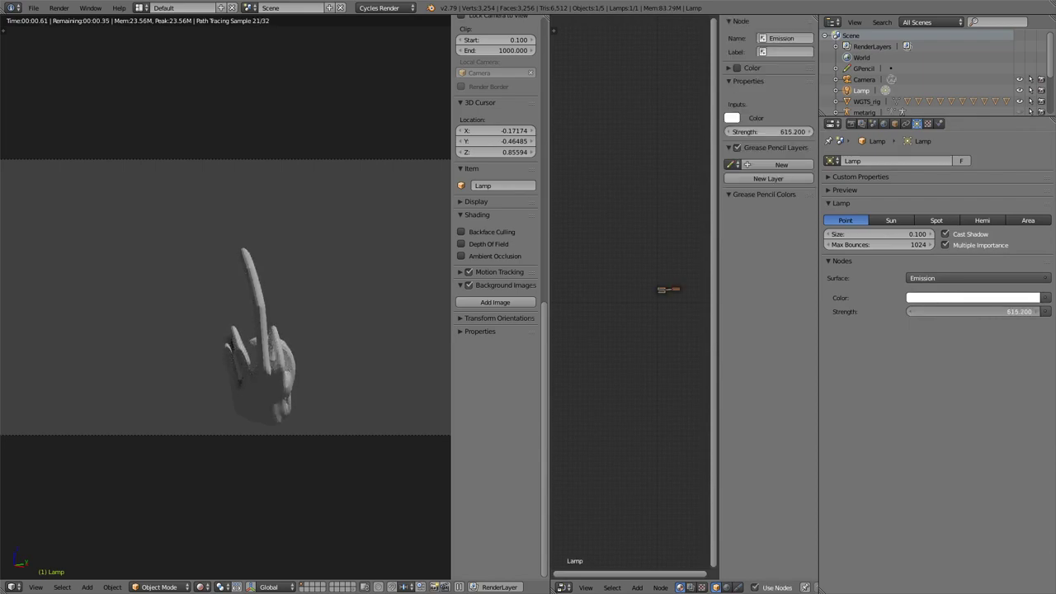
drag(959, 311, 1022, 311)
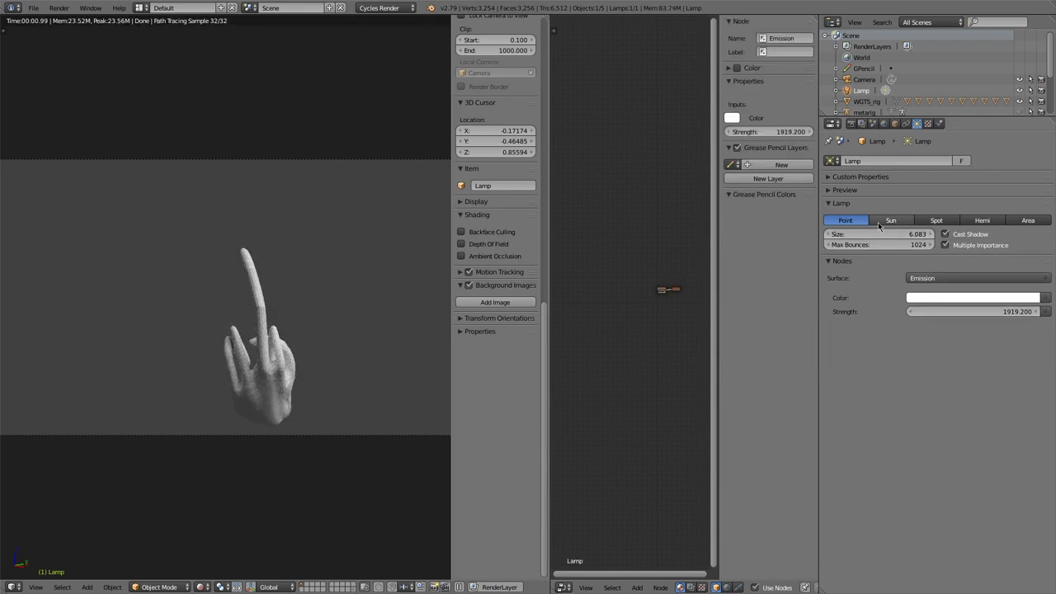
Step: Light the world with an Environment Texture background using the lapa_1k.hdr image
click(884, 123)
click(936, 220)
click(977, 240)
click(826, 240)
click(844, 223)
click(933, 253)
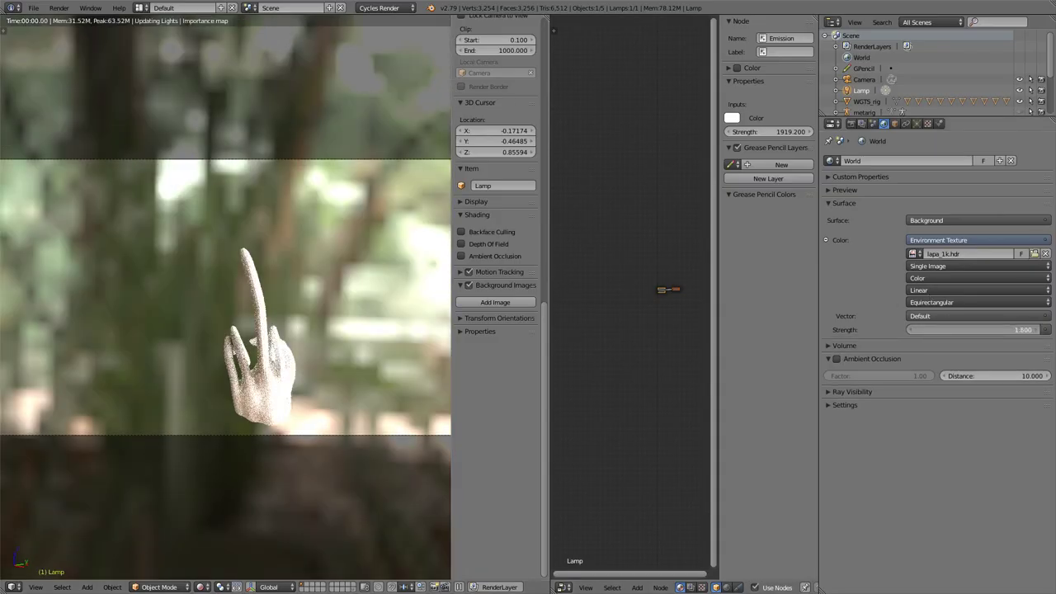
Step: Turn off the world's camera ray visibility and select the Cube hand mesh
click(844, 405)
click(851, 391)
click(829, 408)
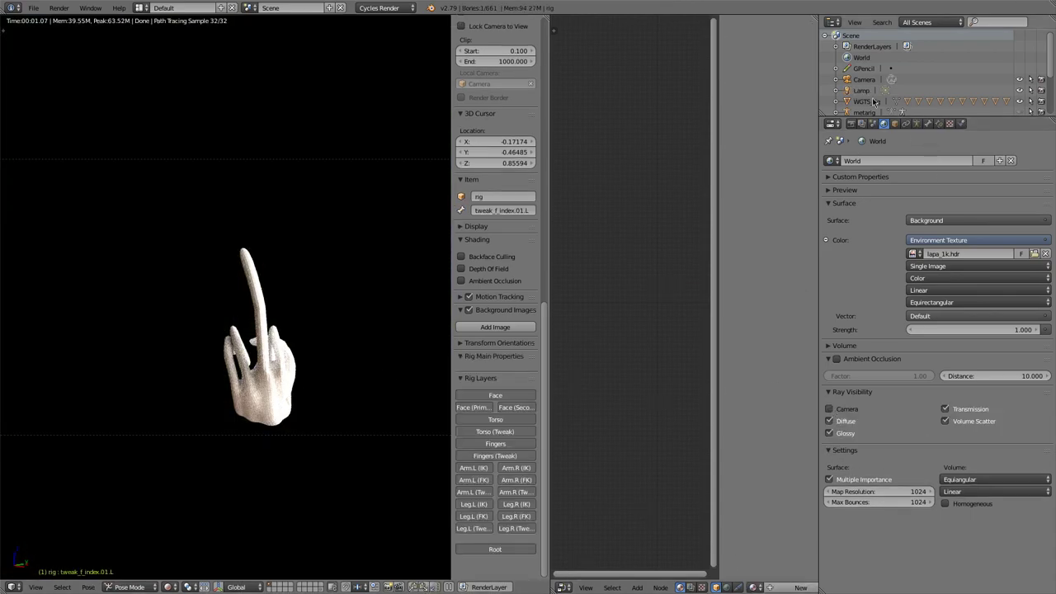
scroll(873, 101, down, 3)
click(869, 109)
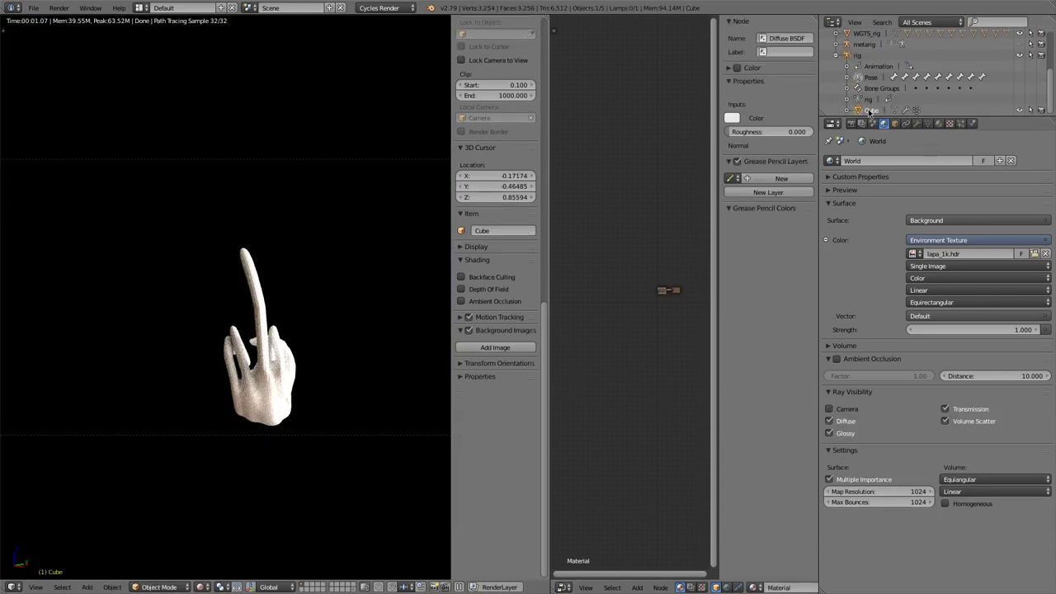
Step: Hide the 3D view's side panel and widen the material node editor
click(917, 123)
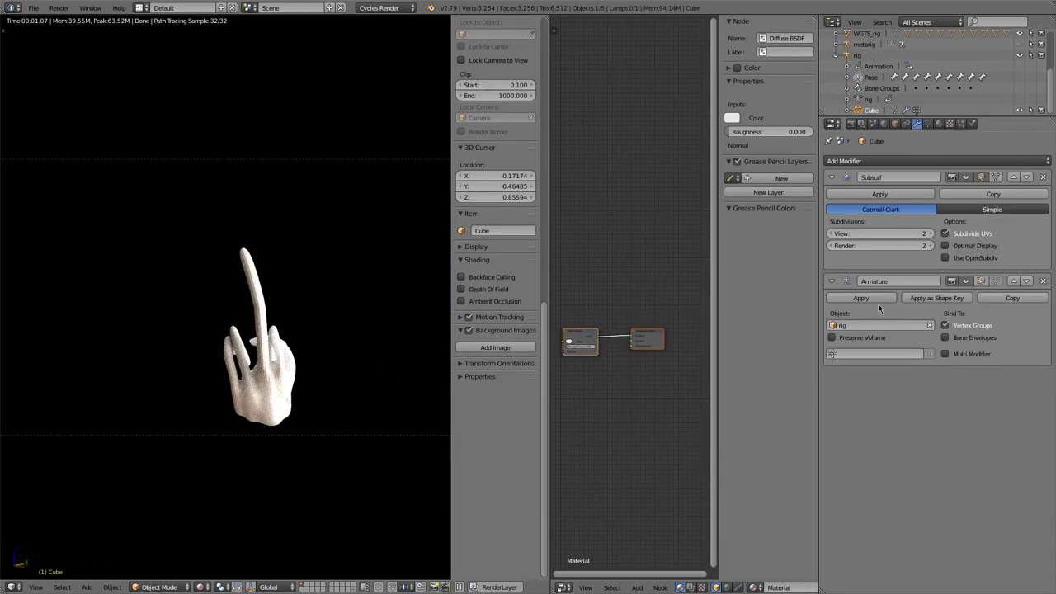
key(t)
scroll(341, 349, up, 2)
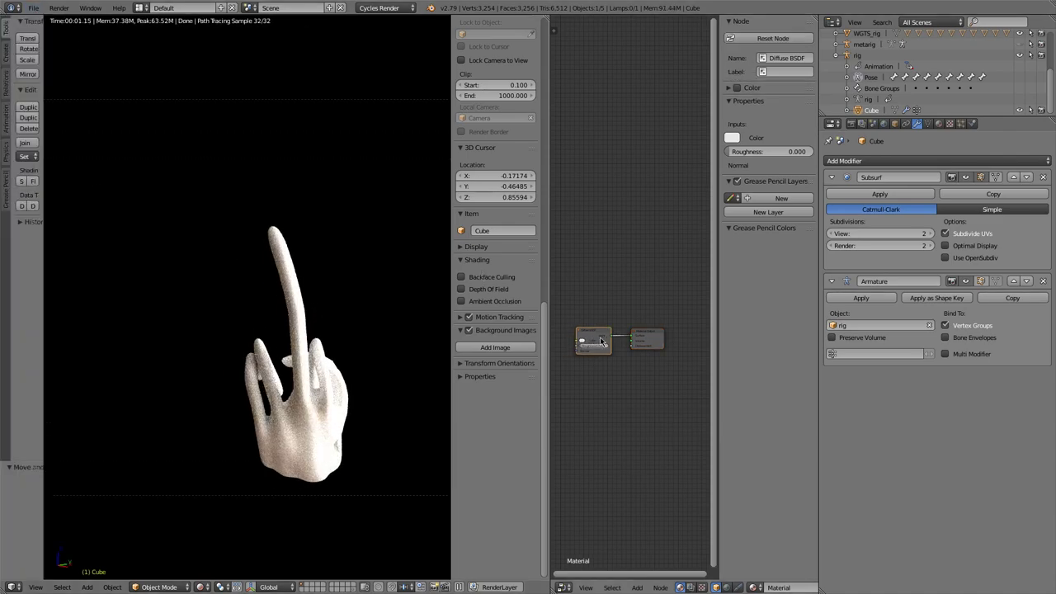
key(n)
key(t)
key(n)
drag(819, 311, 993, 312)
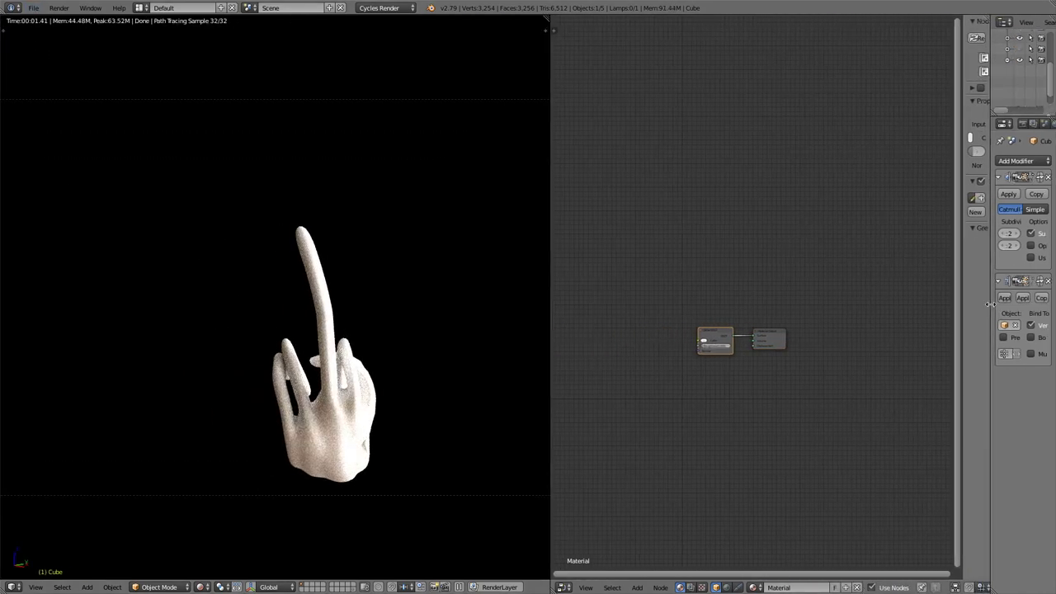
Step: Replace the hand material's Diffuse shader with a Principled BSDF connected to the Material Output's Surface
scroll(648, 417, up, 2)
key(shift+a)
mouse_move(678, 388)
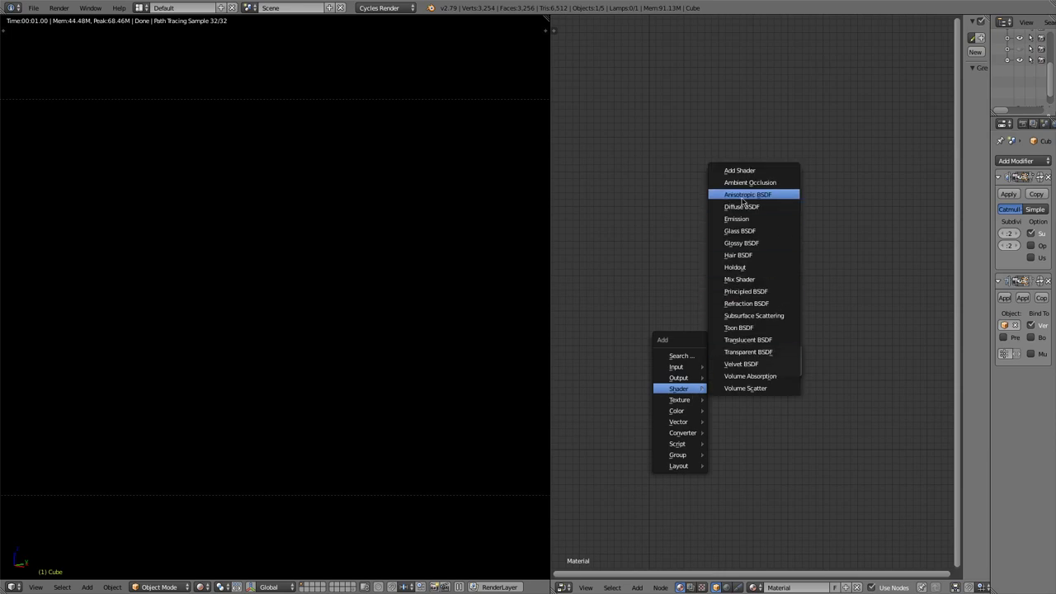
click(746, 291)
click(620, 381)
drag(663, 379, 753, 357)
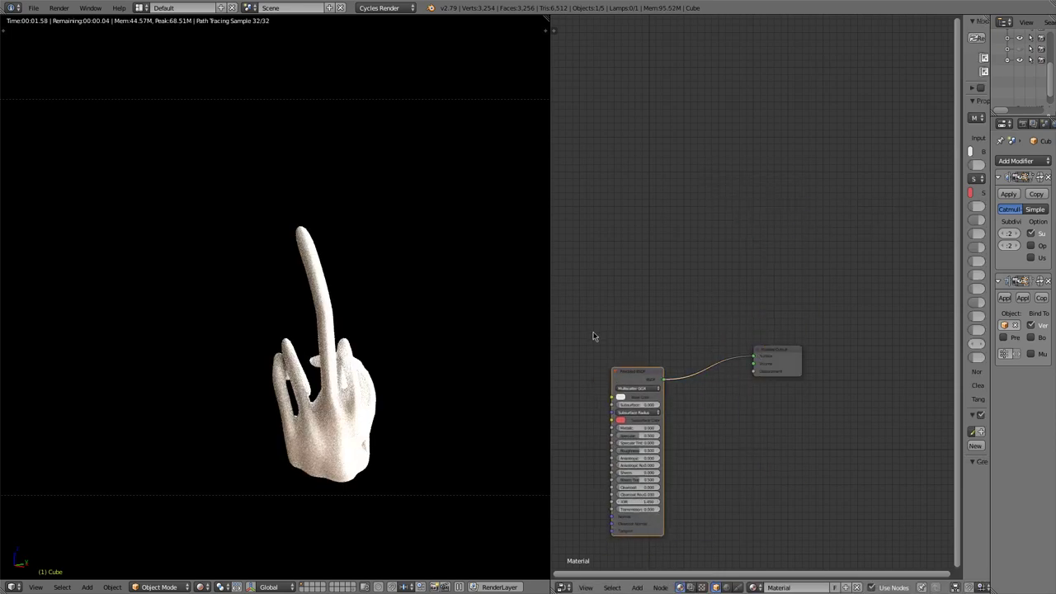
Step: Feed the Principled BSDF's Base Color from an Image Texture node using a color map from the Bumpmaps folder
key(shift+a)
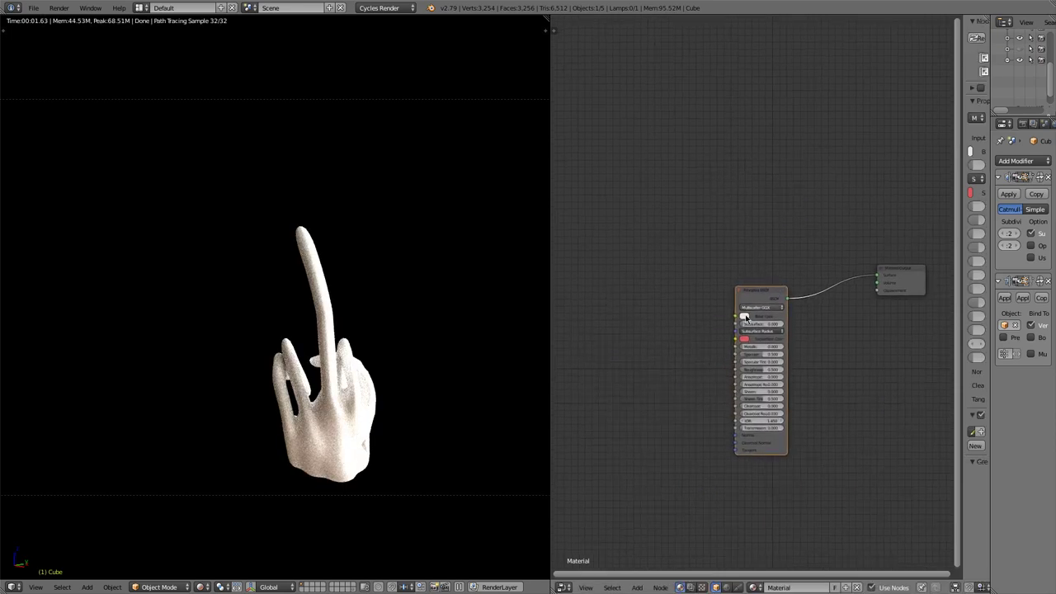
key(shift+a)
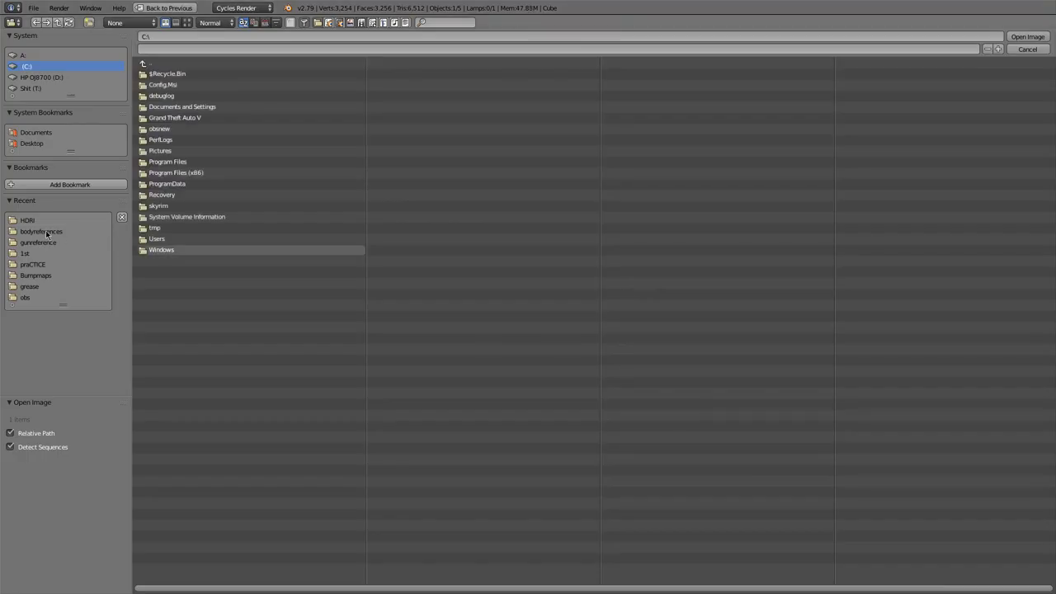
click(36, 274)
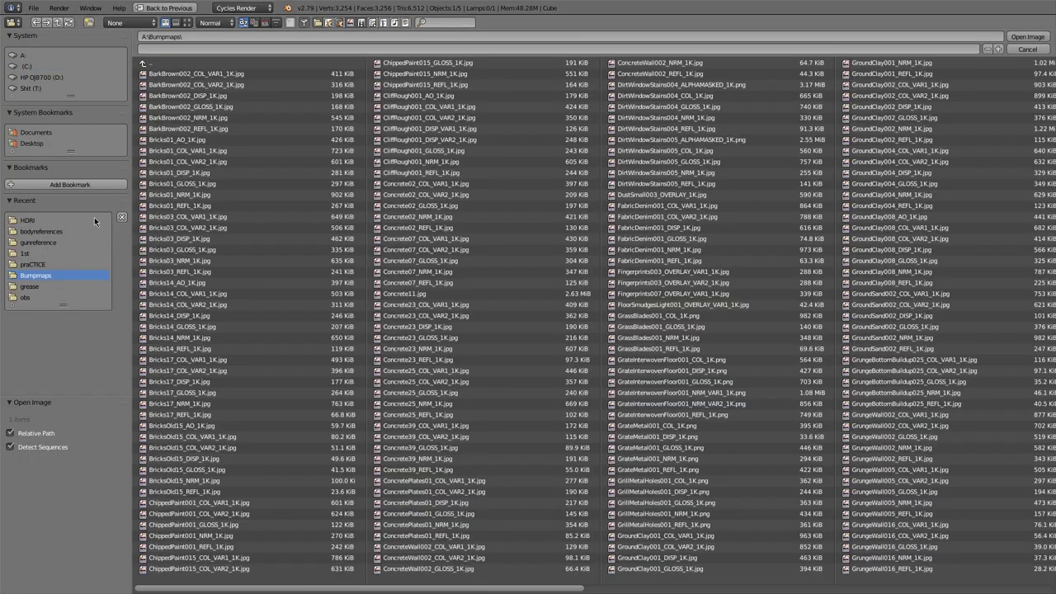
click(187, 22)
scroll(503, 309, down, 5)
scroll(543, 337, up, 5)
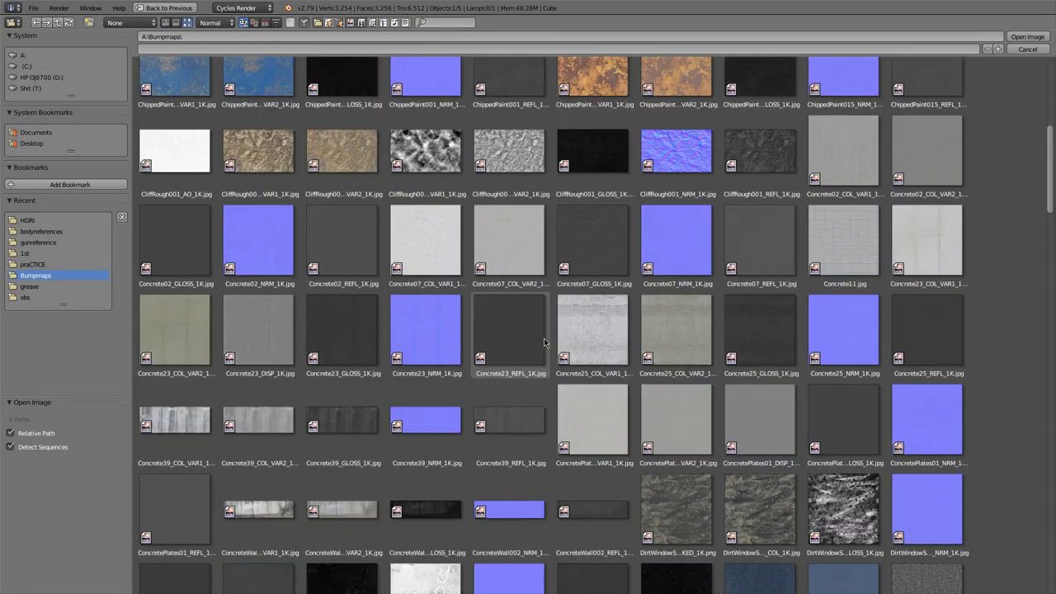
scroll(626, 322, down, 20)
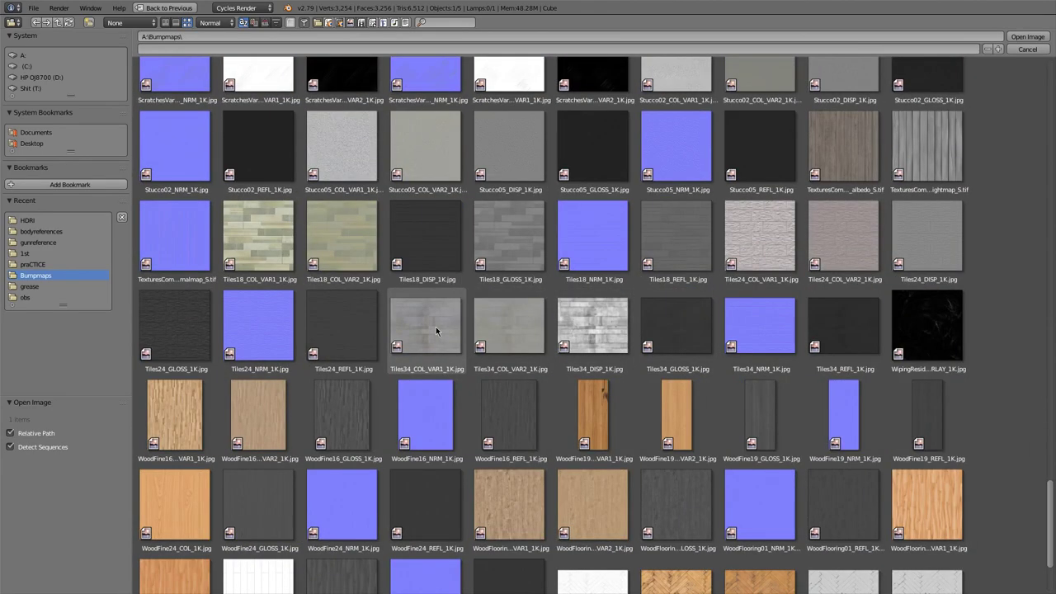
scroll(438, 330, down, 1)
scroll(436, 339, up, 6)
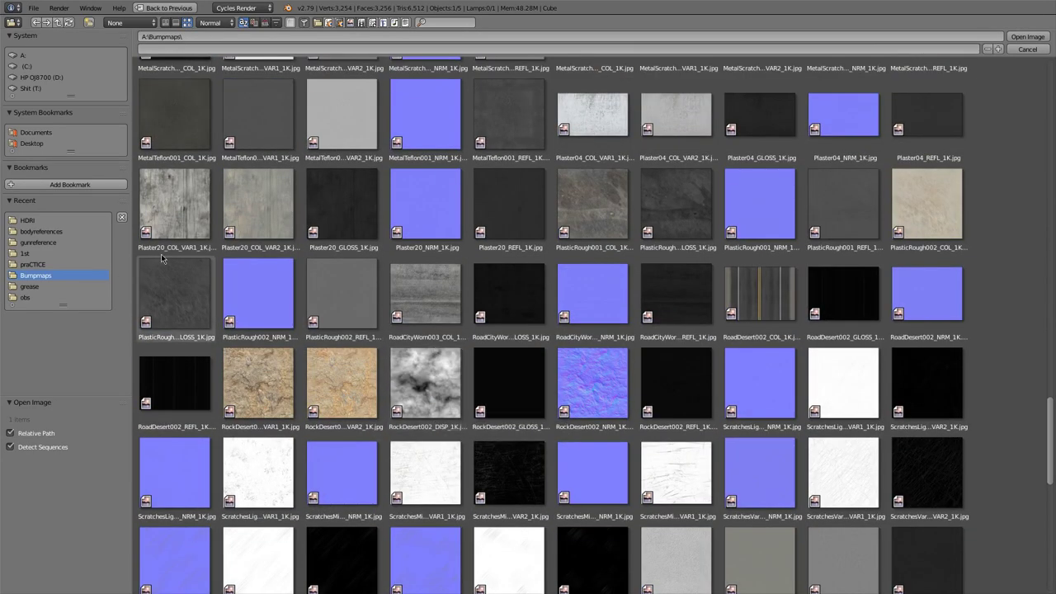
double_click(433, 352)
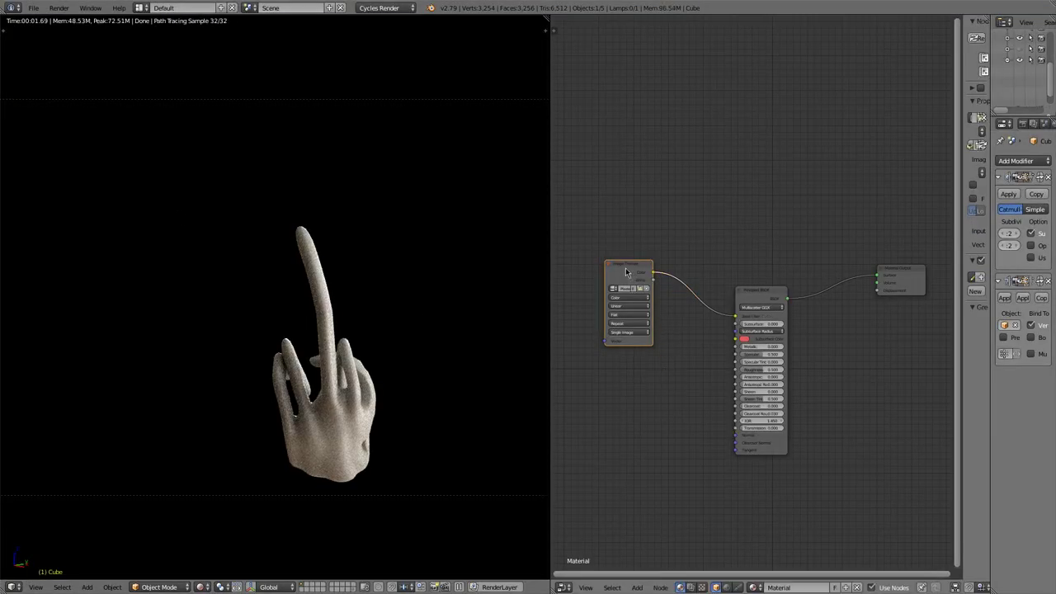
Step: Add a second Image Texture node below the color map and load Plaster20_GLOSS_1K.jpg as Non-Color Data
key(shift+a)
click(681, 358)
click(631, 367)
click(633, 353)
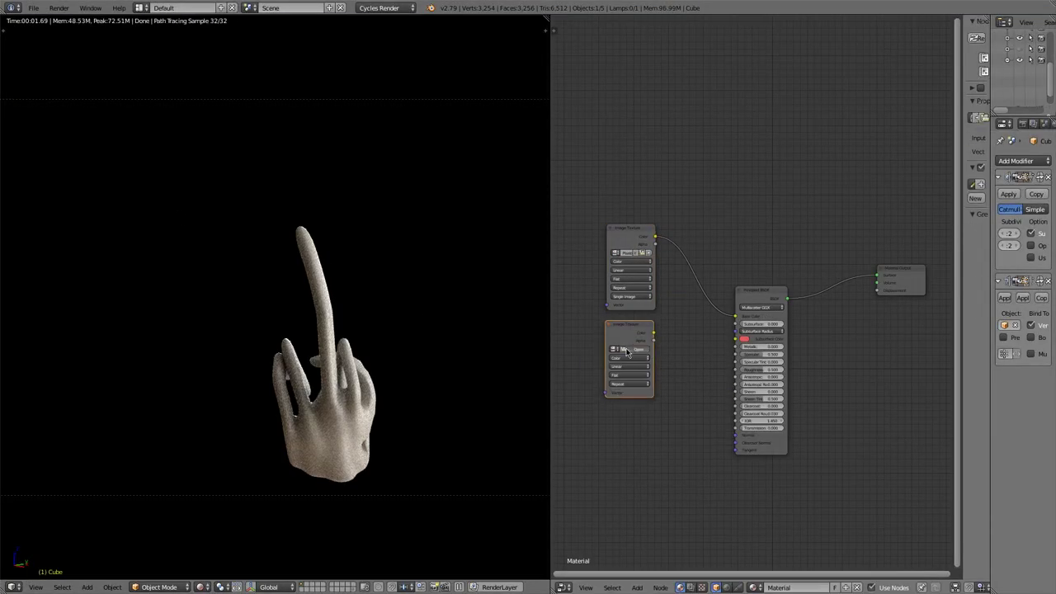
click(186, 22)
scroll(321, 99, down, 1)
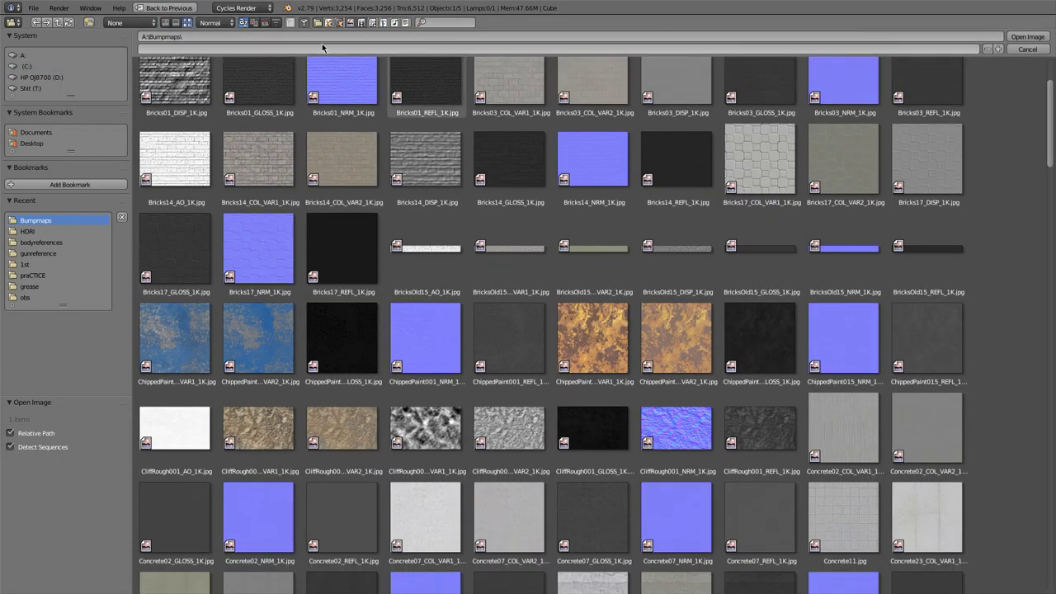
click(442, 22)
text(pla)
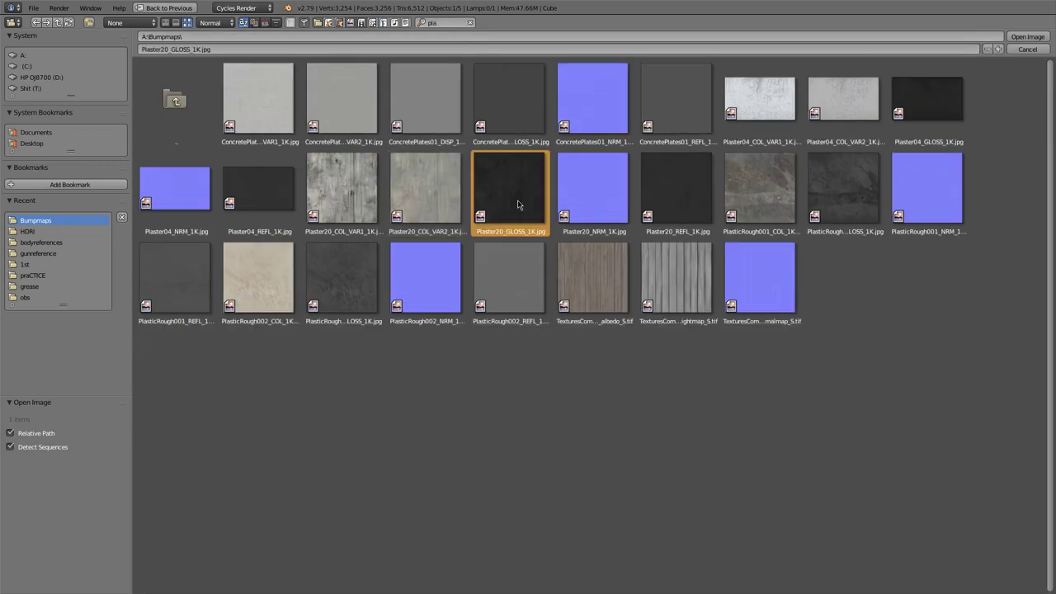
double_click(518, 195)
Step: Duplicate the gloss texture node twice and load Plaster20_NRM_1K.jpg and Plaster20_REFL_1K.jpg into the copies
key(shift+d)
click(632, 449)
click(633, 459)
click(35, 220)
click(469, 22)
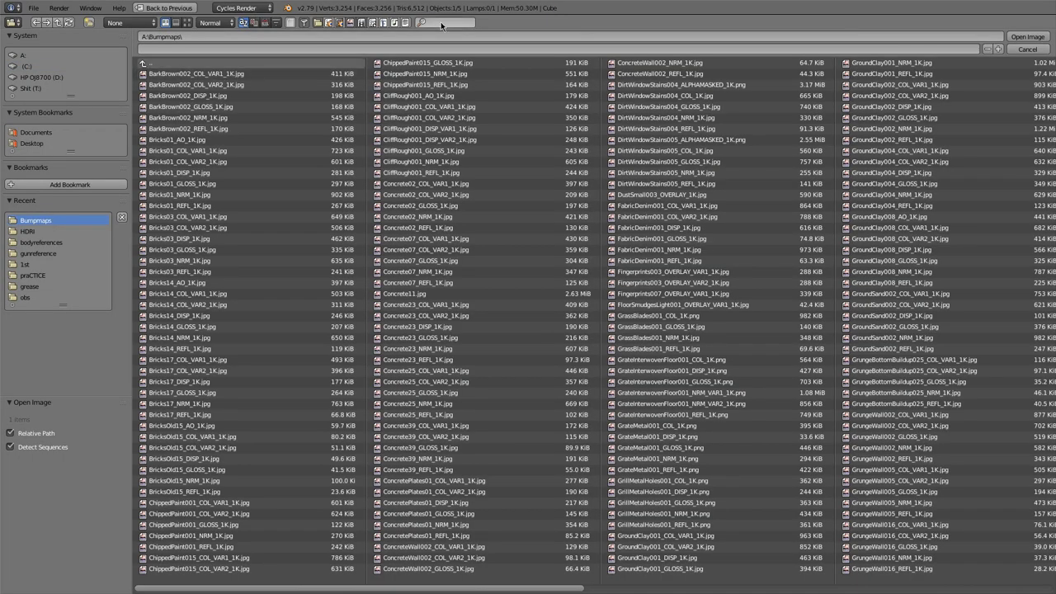
text(plat)
click(187, 22)
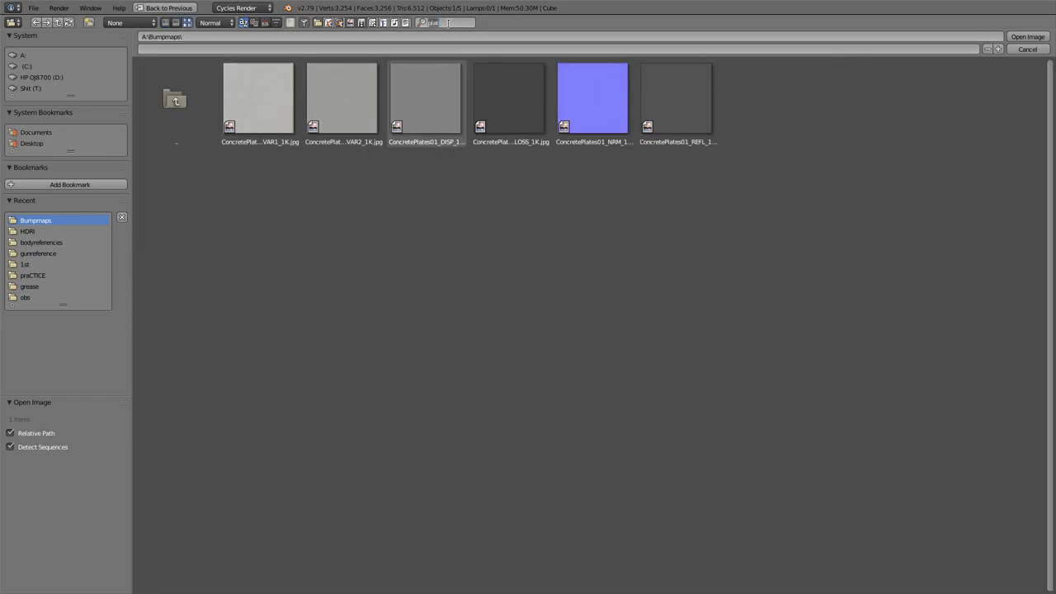
key(BackSpace)
double_click(590, 179)
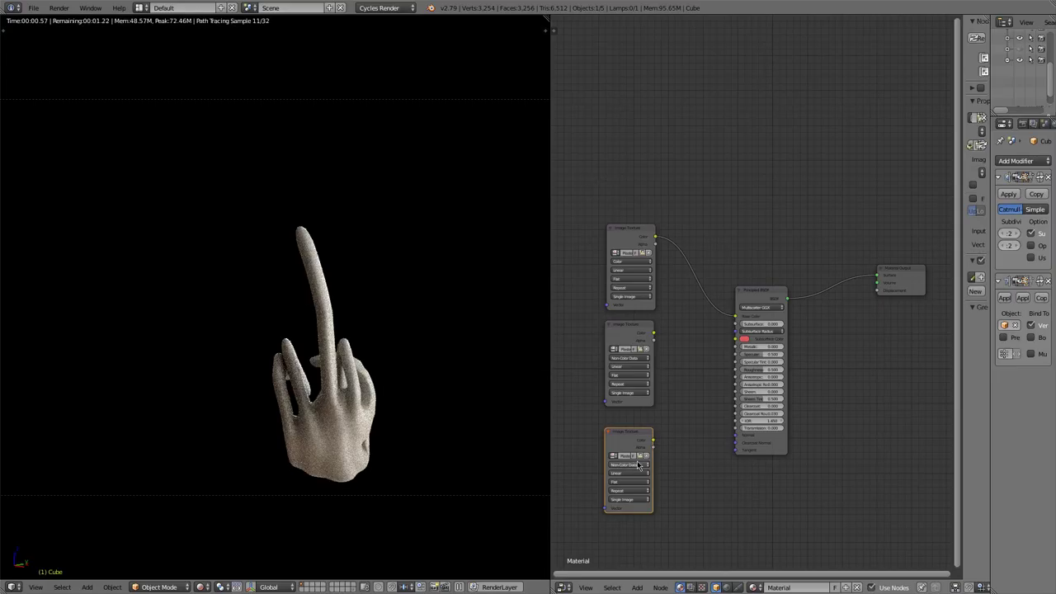
click(589, 389)
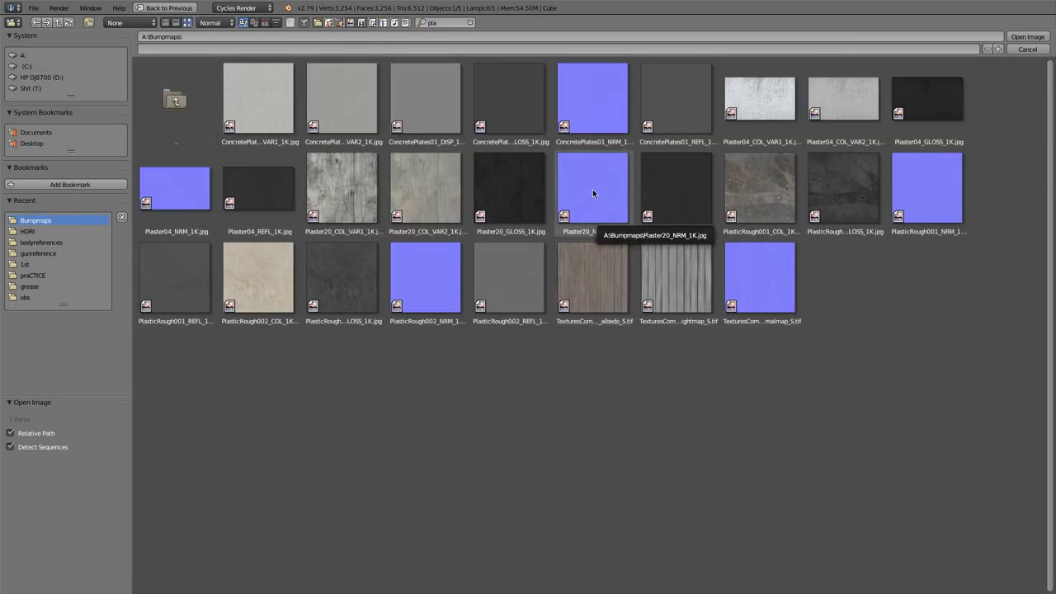
double_click(675, 188)
Step: Add a Normal Map node and route the NRM texture through it into the Principled BSDF's Normal input
scroll(695, 326, up, 2)
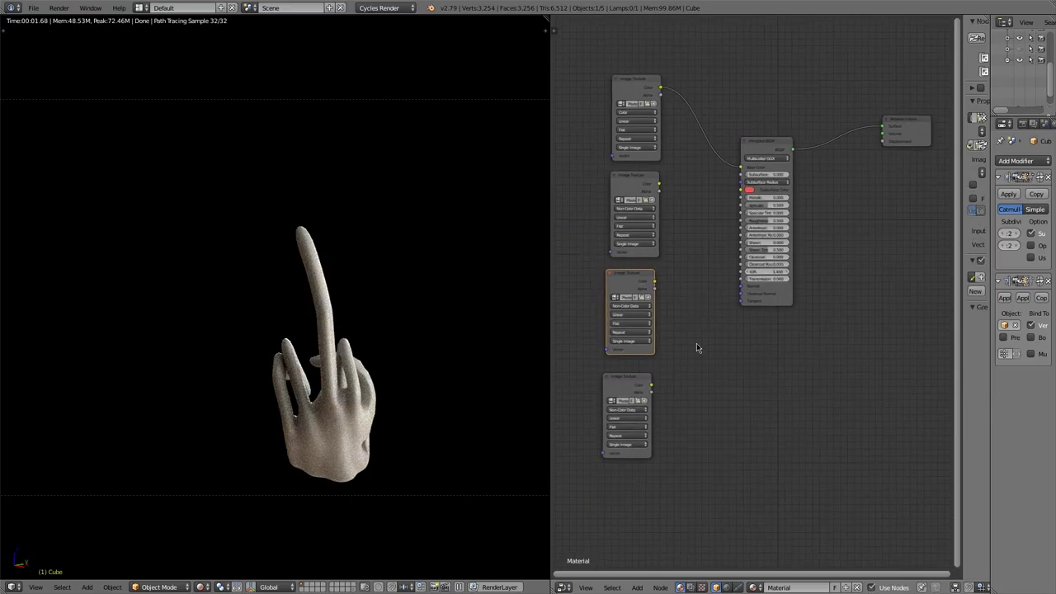
key(shift+a)
mouse_move(672, 387)
click(731, 427)
click(688, 341)
drag(746, 349, 816, 268)
drag(656, 388, 686, 388)
click(721, 344)
alt+drag(686, 339, 748, 383)
key(ctrl+z)
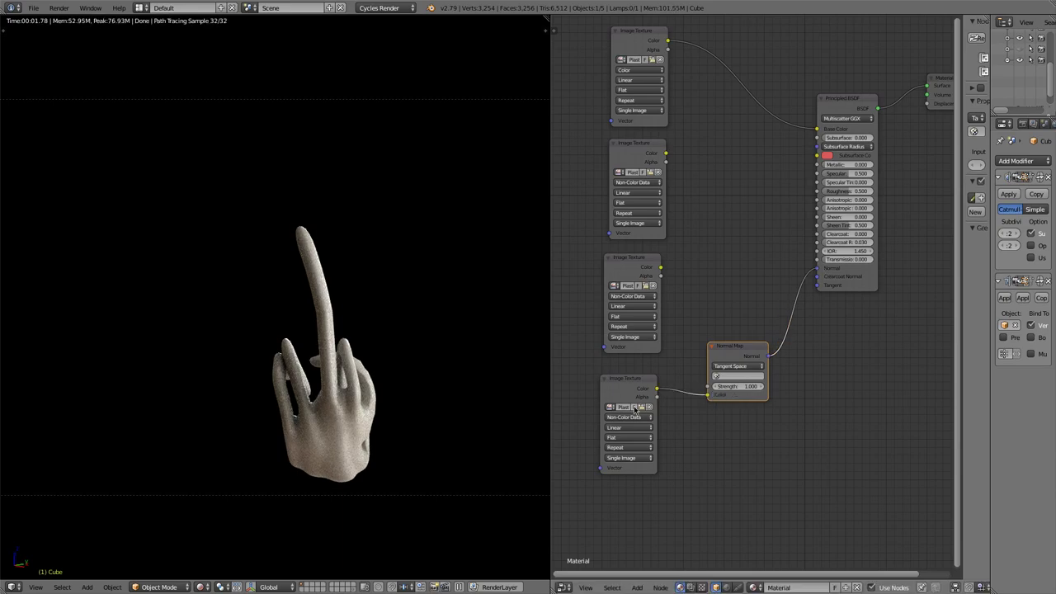
Step: UV-unwrap the entire hand mesh in Edit Mode and return the 3D view to Rendered shading
middle_drag(633, 410, 749, 434)
click(200, 586)
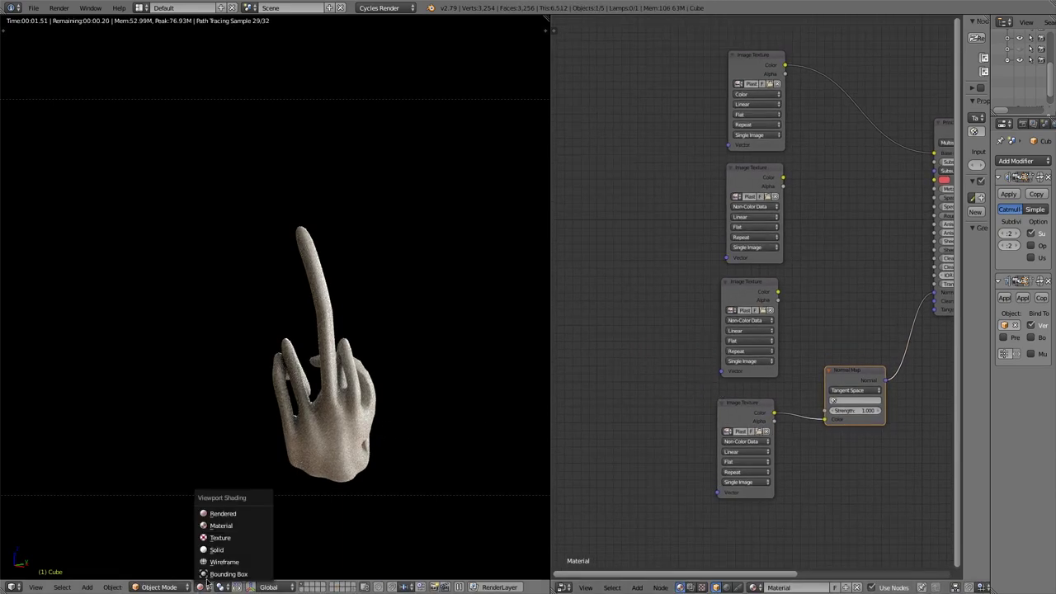
click(224, 537)
key(Tab)
scroll(386, 456, down, 2)
key(a)
key(u)
click(386, 456)
key(u)
click(386, 470)
click(379, 546)
key(Tab)
click(200, 587)
click(216, 574)
scroll(349, 460, up, 4)
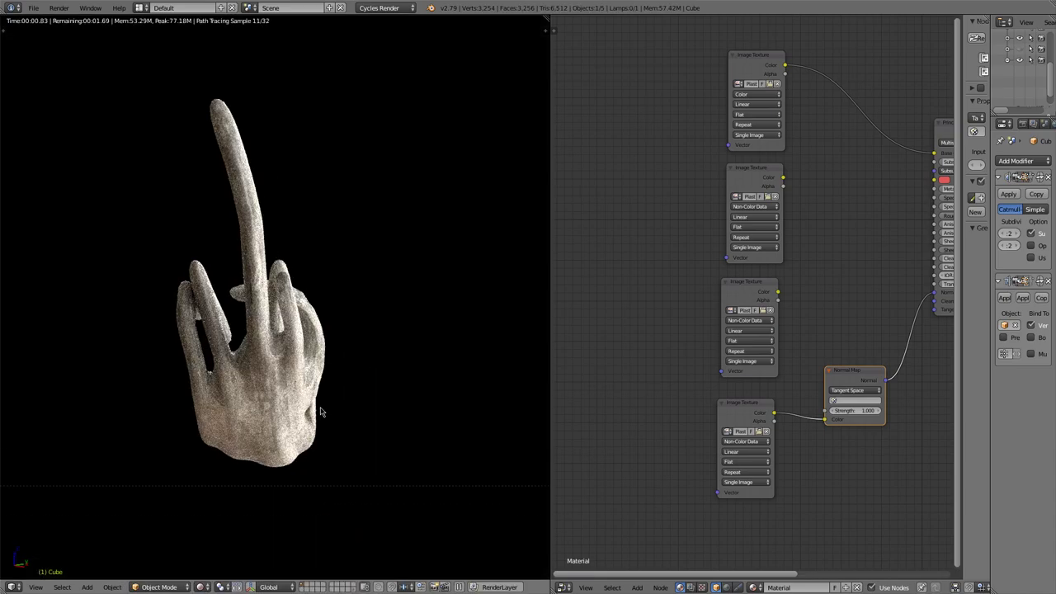
Step: Set the Normal Map strength to 10 and connect the gloss texture to Metallic and the reflection texture to Roughness
middle_drag(788, 233, 689, 286)
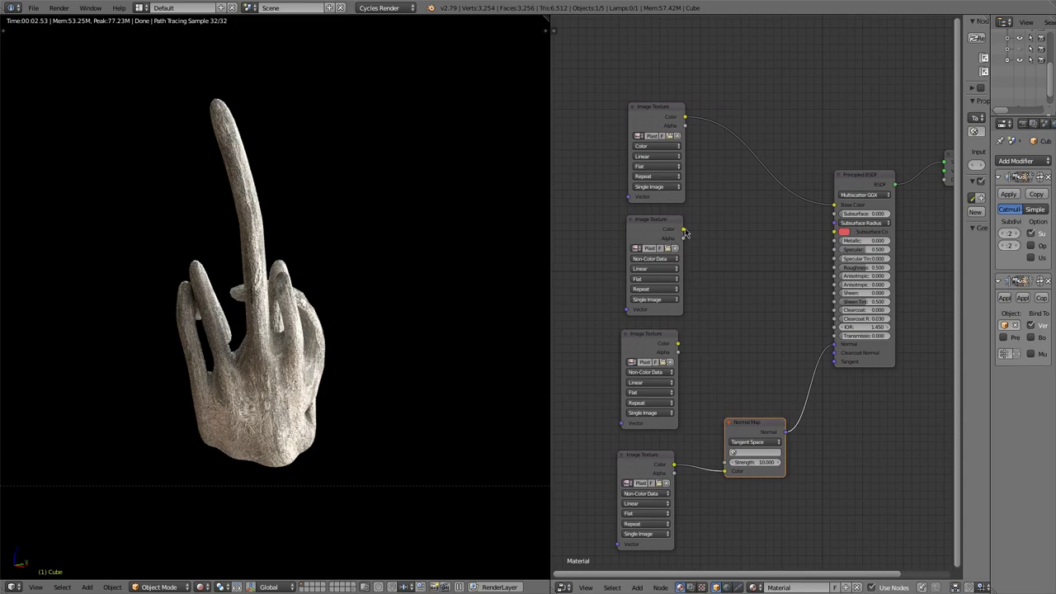
drag(685, 233, 834, 240)
drag(677, 342, 835, 267)
alt+right_drag(768, 276, 746, 240)
click(746, 240)
middle_drag(800, 349, 788, 353)
Step: Set the camera's focal length to about 223 mm and rotate the camera so the hand sits centrally in the frame
scroll(328, 385, down, 6)
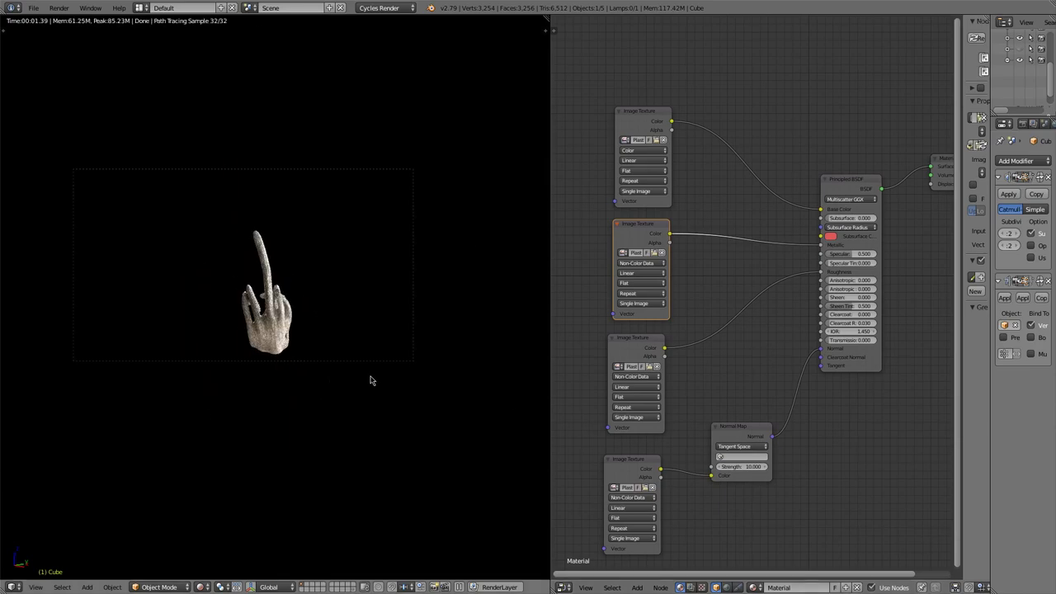
key(ctrl+space)
key(ctrl+space)
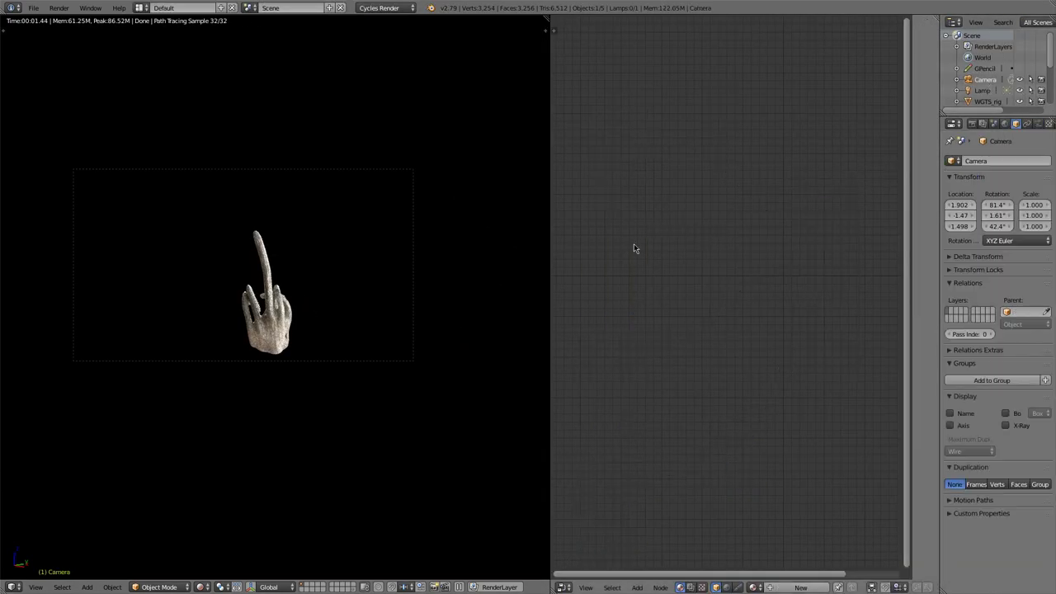
click(1037, 122)
drag(969, 207, 1027, 207)
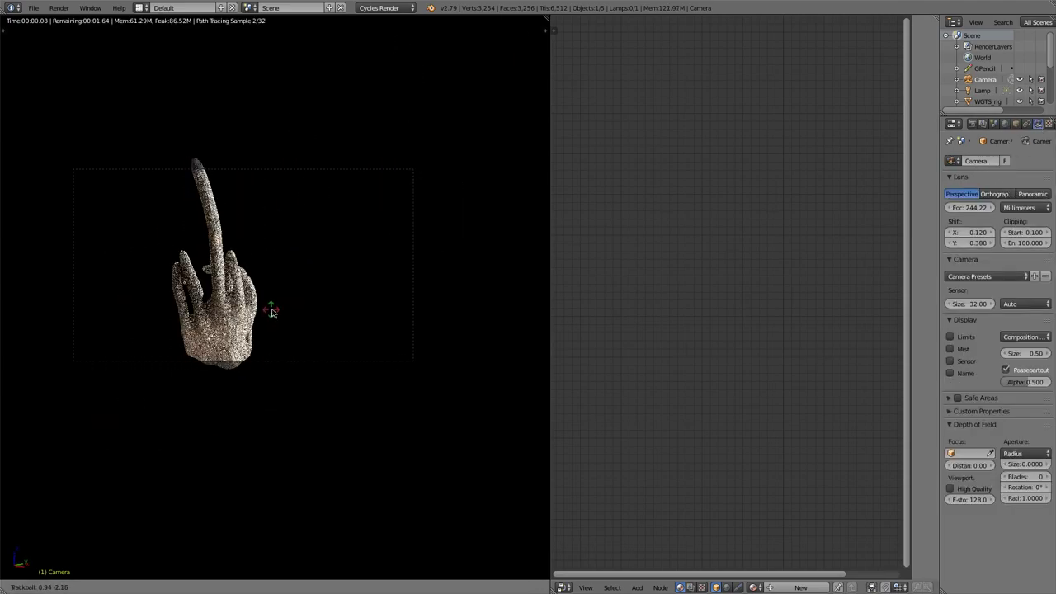
drag(969, 207, 953, 207)
key(r)
key(r)
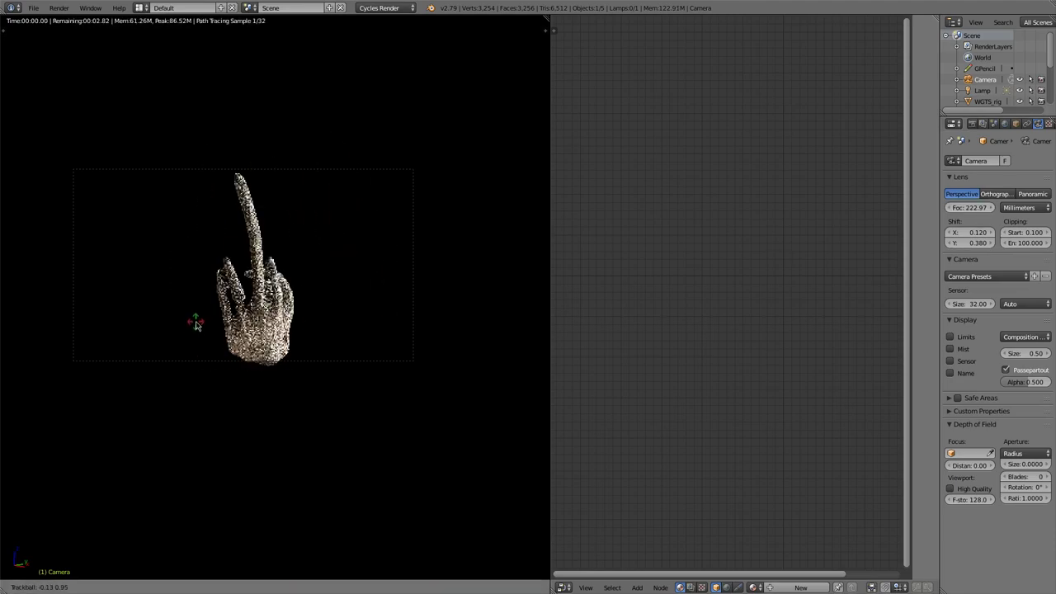
click(195, 327)
Step: Set the render resolution to 352 × 1072 px and rotate the camera to fit the hand in the narrow frame
click(971, 123)
drag(967, 286, 979, 287)
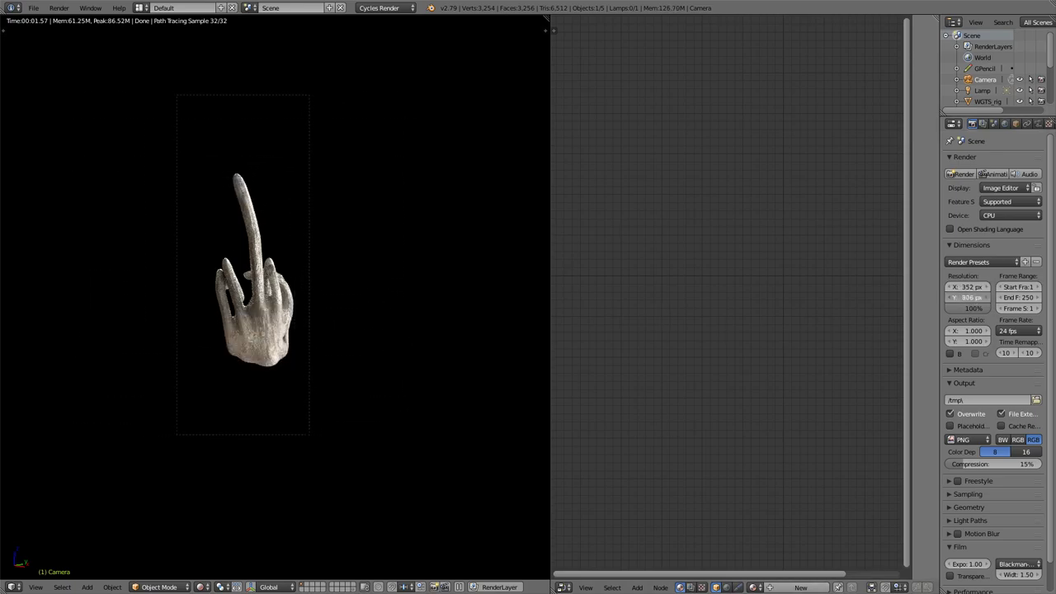
click(1038, 123)
key(r)
key(r)
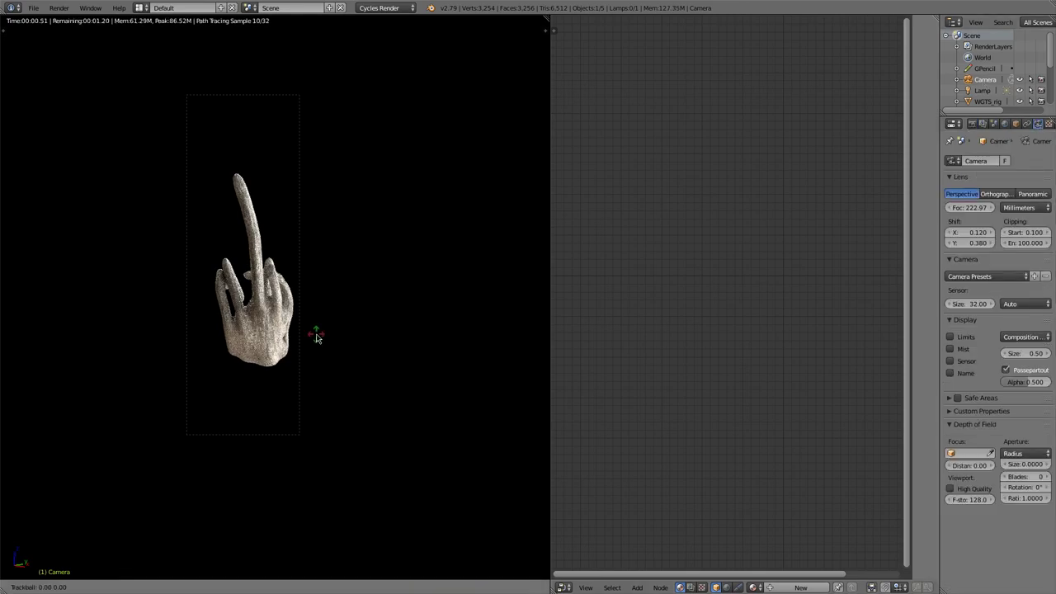
click(309, 334)
Step: Configure 16-bit PNG output with 100% compression, 1700 render samples and the GPU Compute device
click(970, 123)
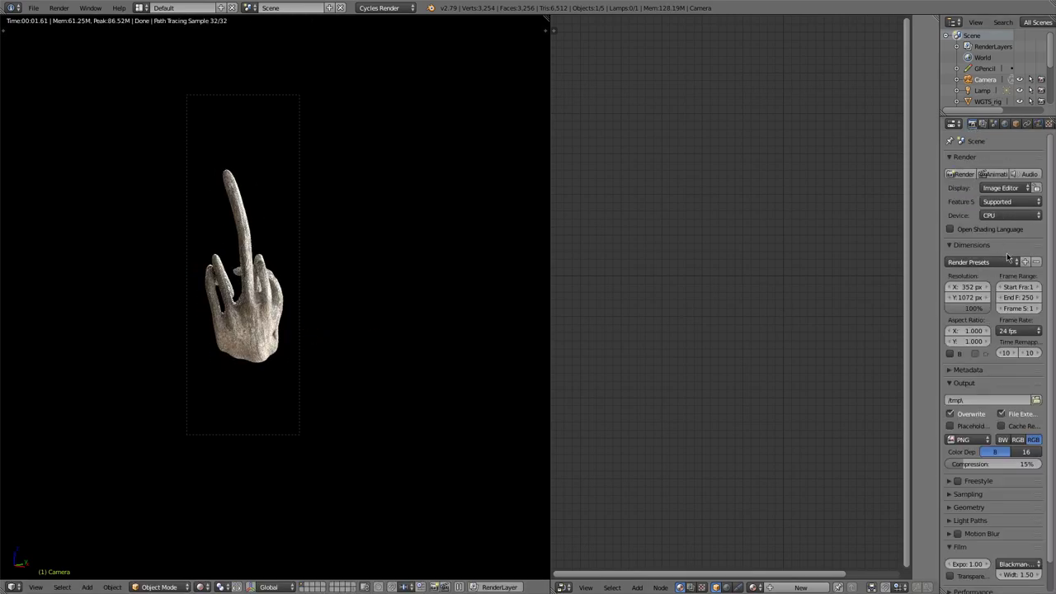
click(990, 462)
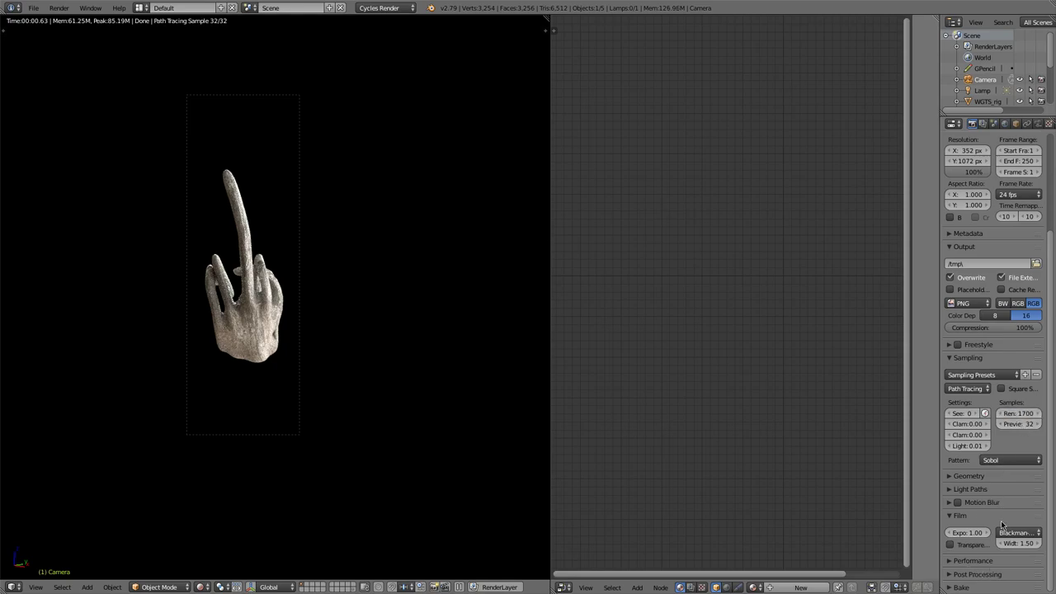
scroll(977, 136, up, 5)
Step: Render the scene, view the render result full screen and stop the render before it completes
click(959, 174)
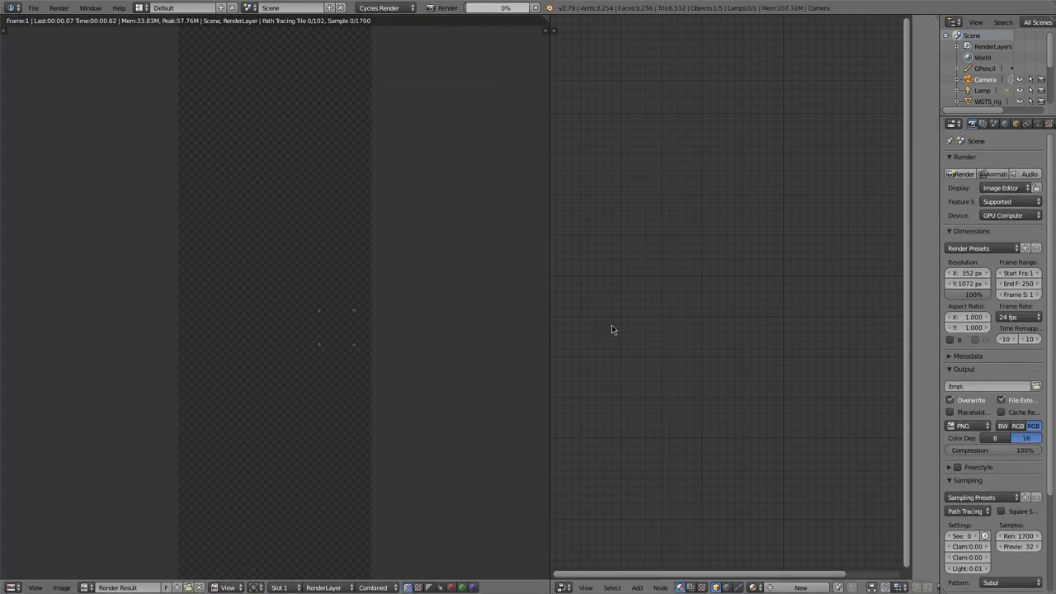
key(ctrl+Up)
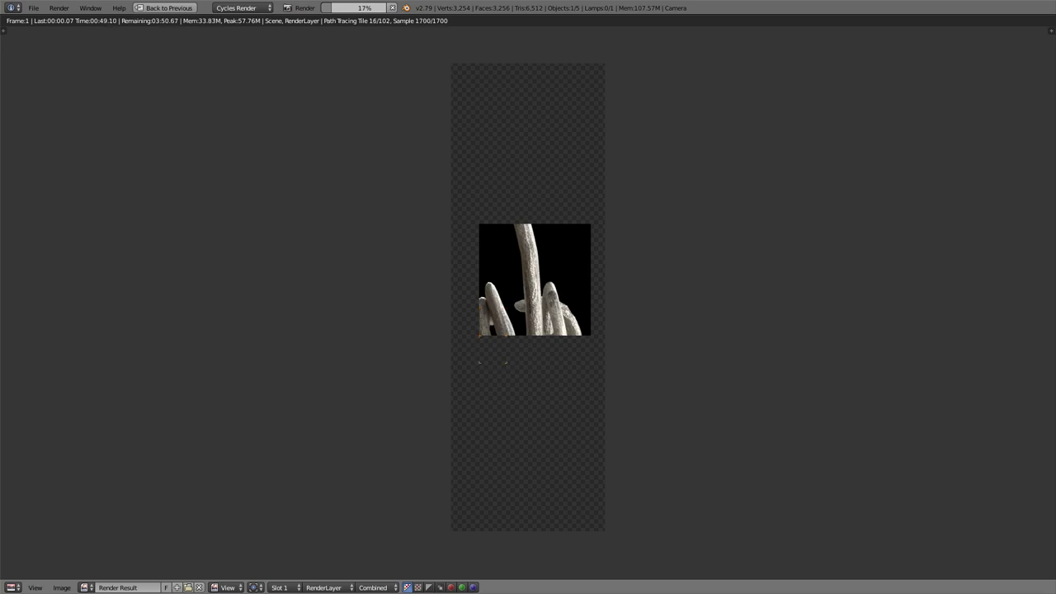
key(Escape)
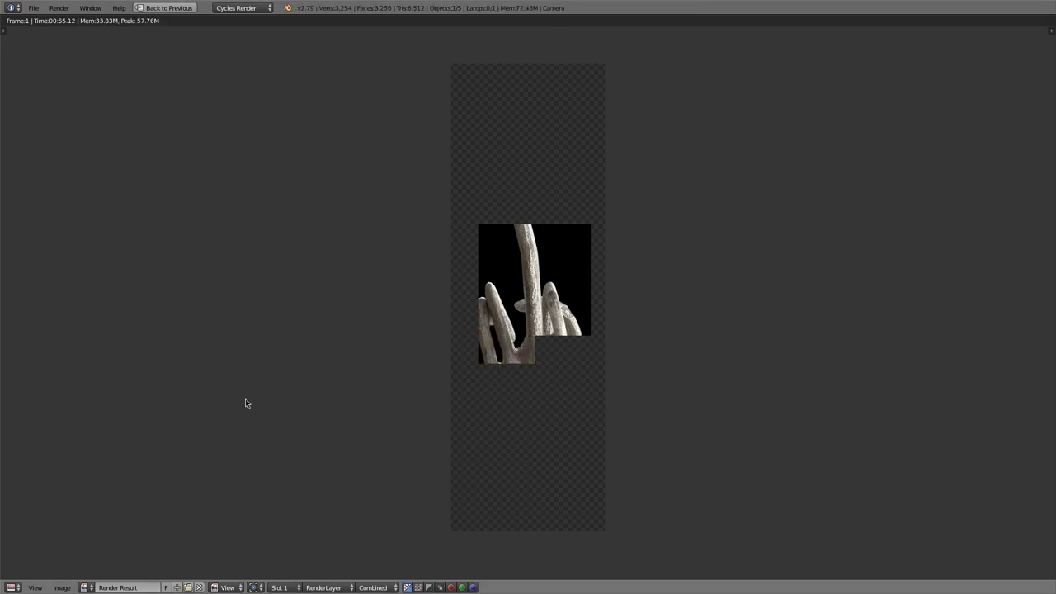
Step: Leave the render result for the 3D view, add a plane and rotate it upright as a backdrop for the hand
key(Escape)
click(13, 587)
click(37, 572)
key(shift+a)
click(328, 365)
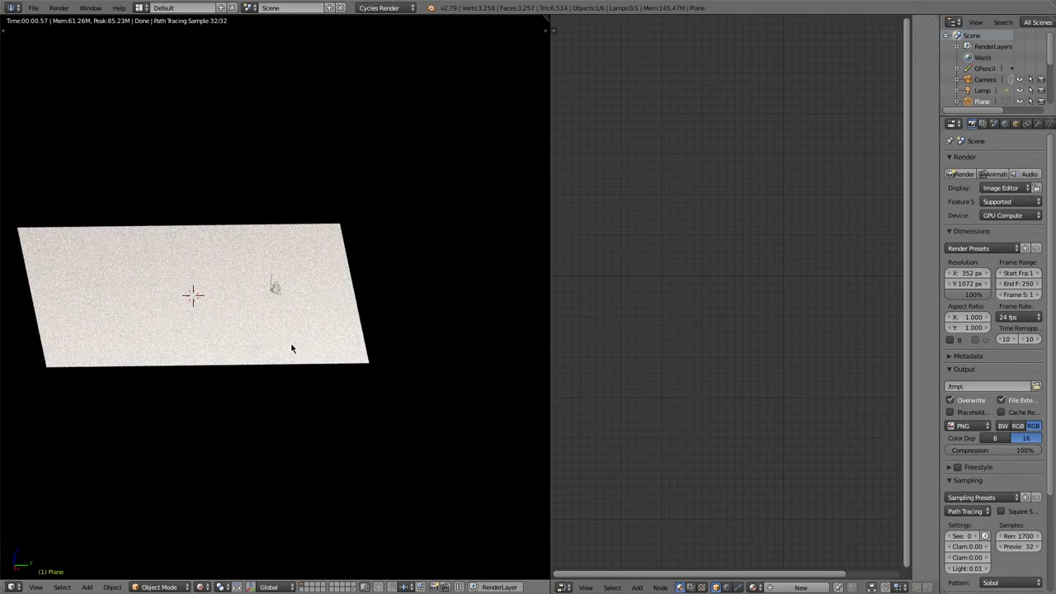
key(r)
click(283, 360)
key(KP_1)
mouse_move(321, 328)
middle_down()
mouse_move(346, 342)
mouse_move(306, 346)
mouse_move(437, 355)
mouse_move(190, 580)
mouse_move(313, 331)
mouse_move(281, 558)
middle_up()
key(shift+z)
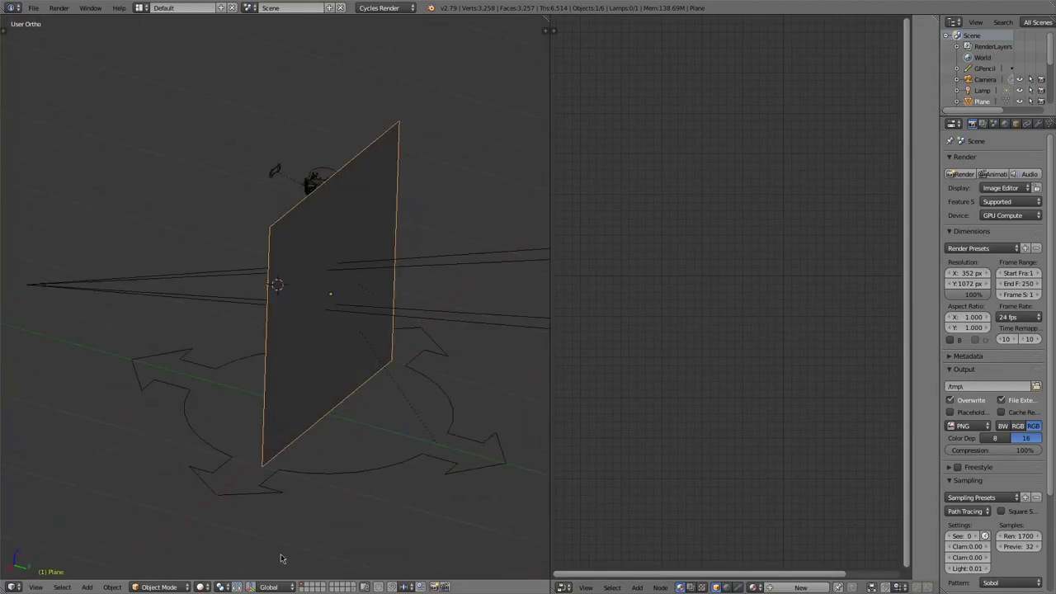
Step: Check the plane's placement behind the rig in solid shading and preview it through the camera in rendered shading
click(205, 588)
click(222, 500)
mouse_move(223, 500)
middle_down()
mouse_move(349, 452)
mouse_move(285, 448)
mouse_move(306, 251)
middle_up()
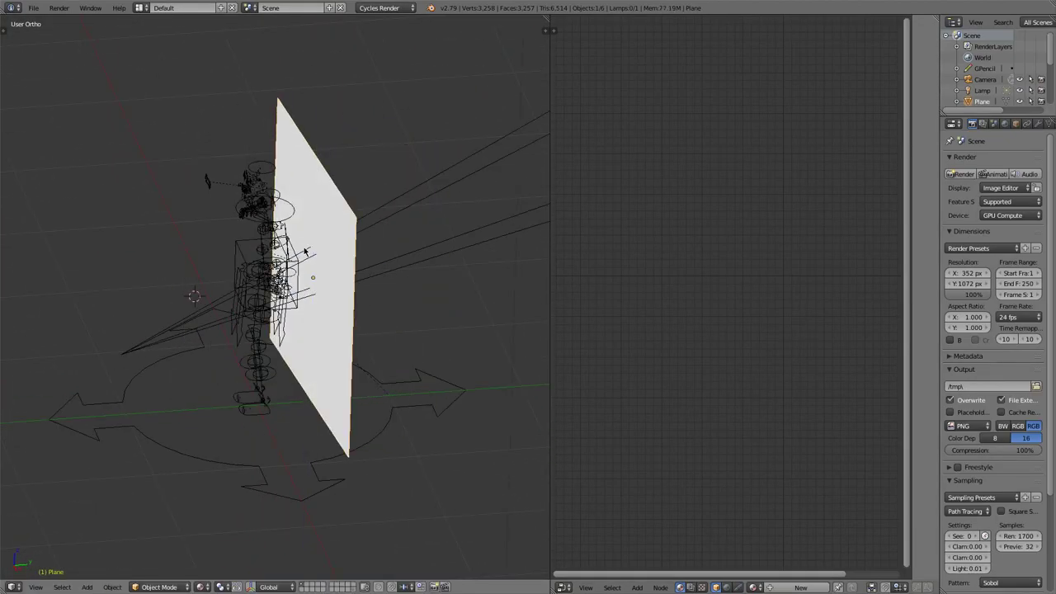
key(KP_0)
click(202, 586)
click(227, 510)
scroll(422, 458, up, 2)
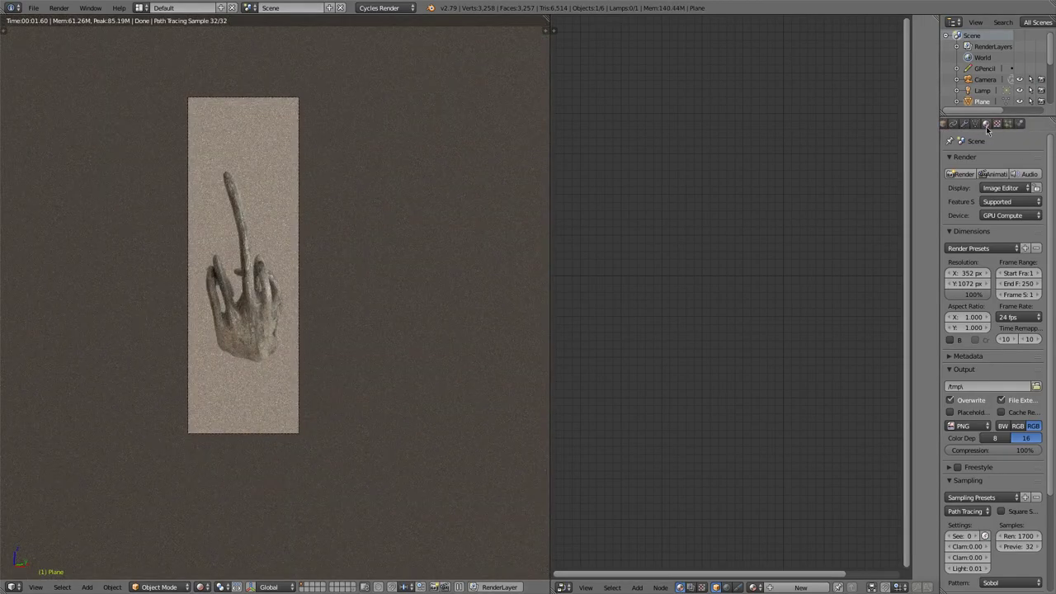
Step: Set the backdrop plane's Diffuse BSDF color to a dark muted teal
click(986, 123)
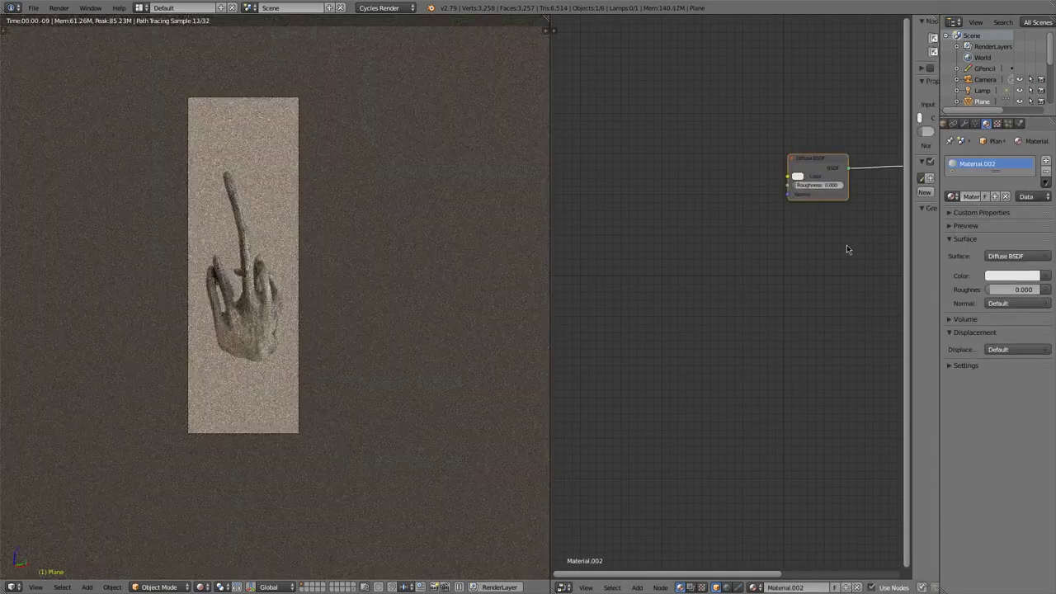
click(1012, 275)
click(969, 138)
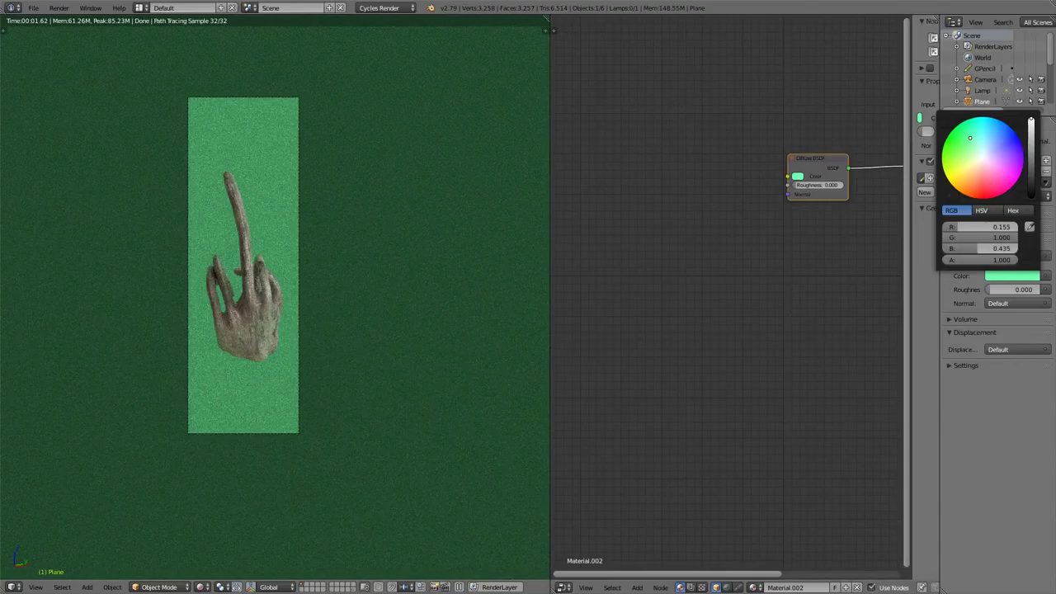
drag(969, 138, 975, 160)
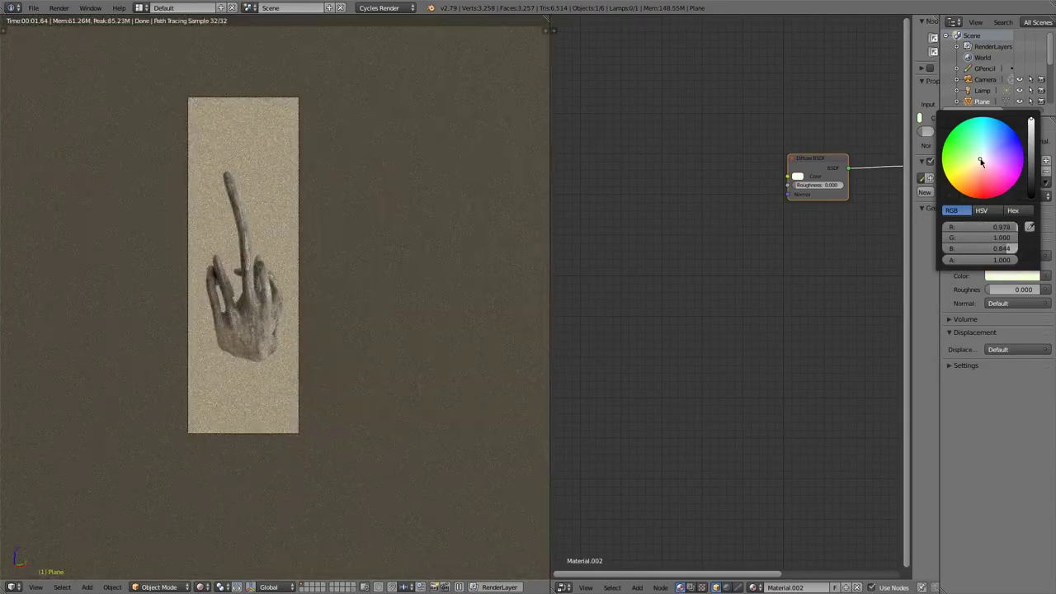
click(979, 158)
scroll(979, 158, down, 5)
click(979, 169)
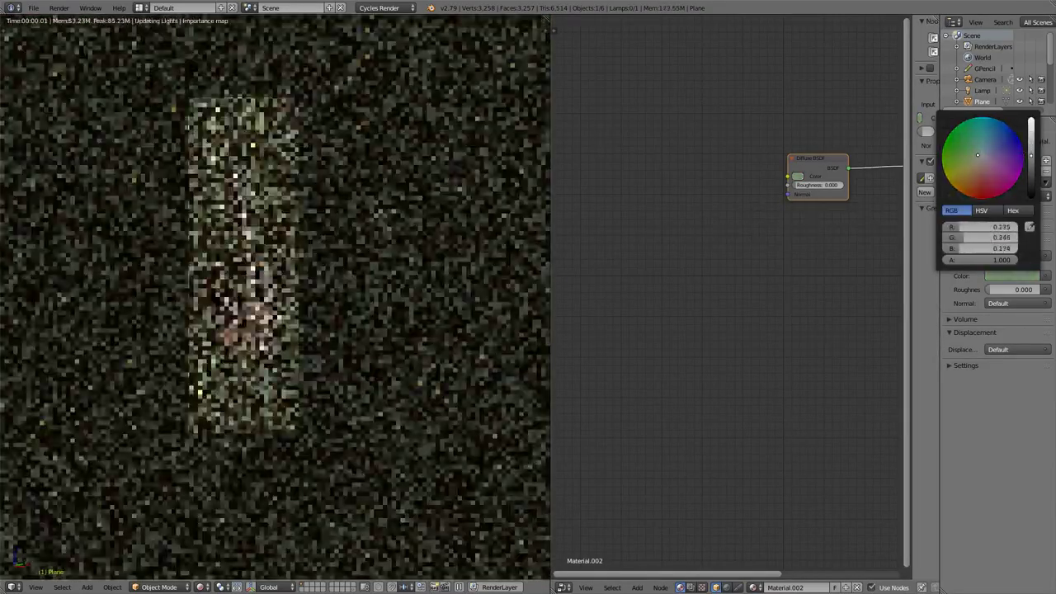
drag(968, 159, 979, 144)
key(Return)
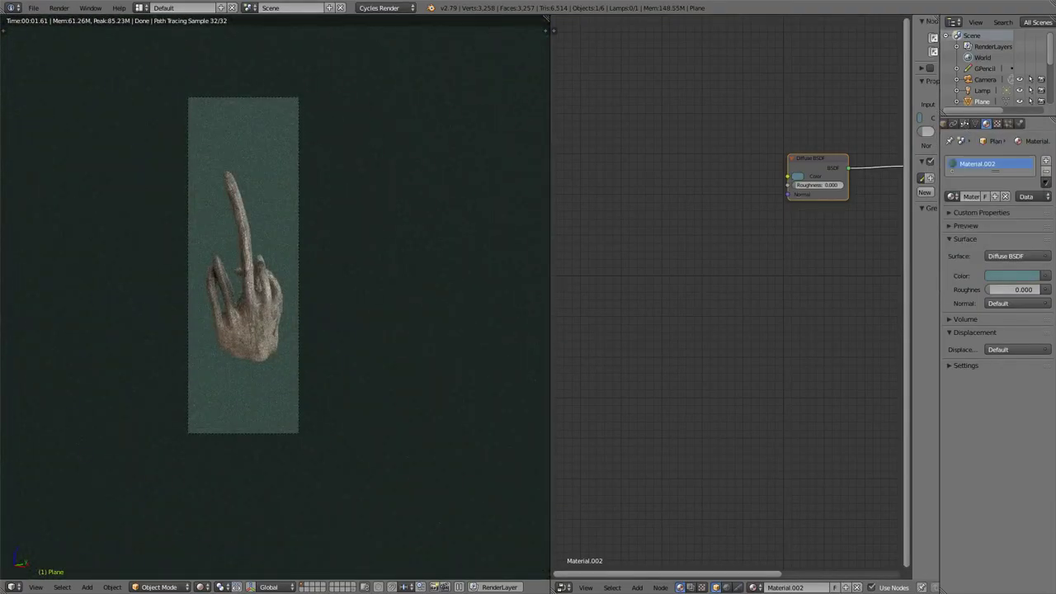
Step: Set the world environment texture's strength to 7.7 and select the lamp
click(989, 123)
drag(1013, 329, 1031, 330)
click(981, 90)
drag(747, 231, 791, 230)
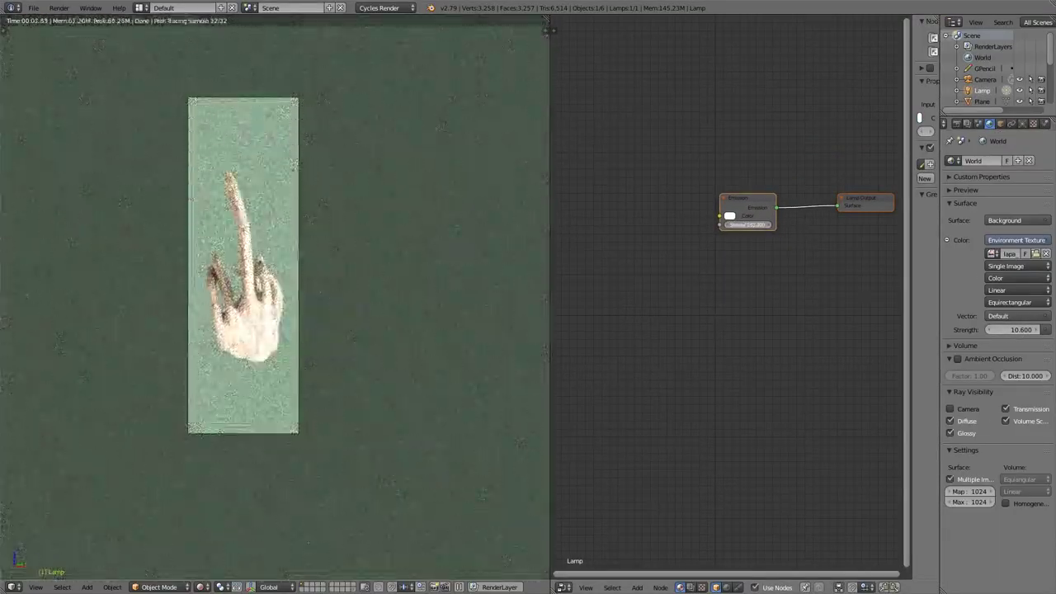
drag(1023, 330, 1027, 330)
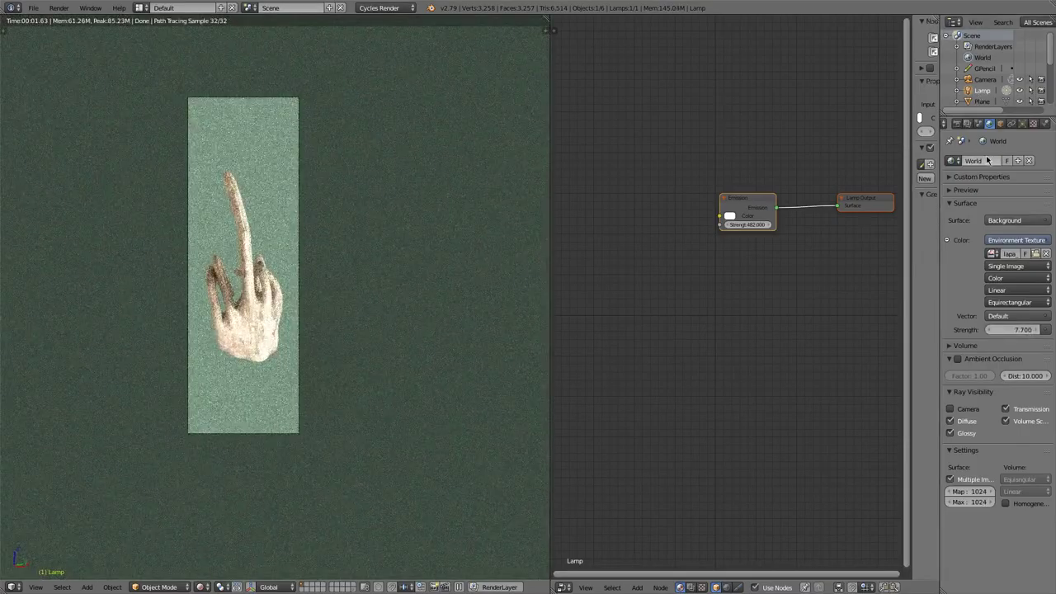
Step: Set the lamp's emission color to pure red and its strength to 982.3
click(1022, 123)
scroll(290, 323, up, 5)
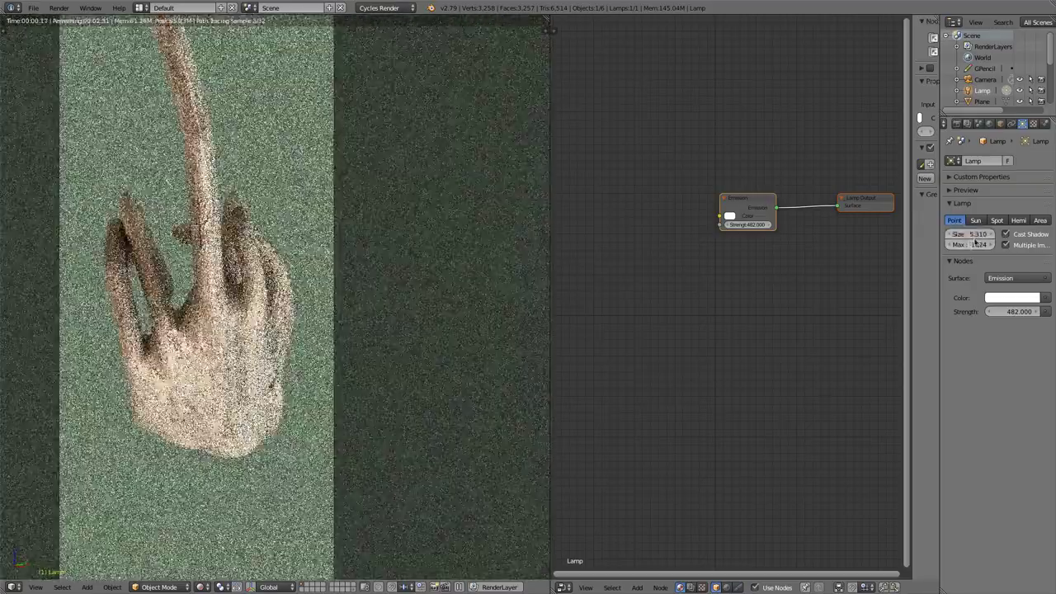
click(1012, 298)
drag(982, 183, 979, 220)
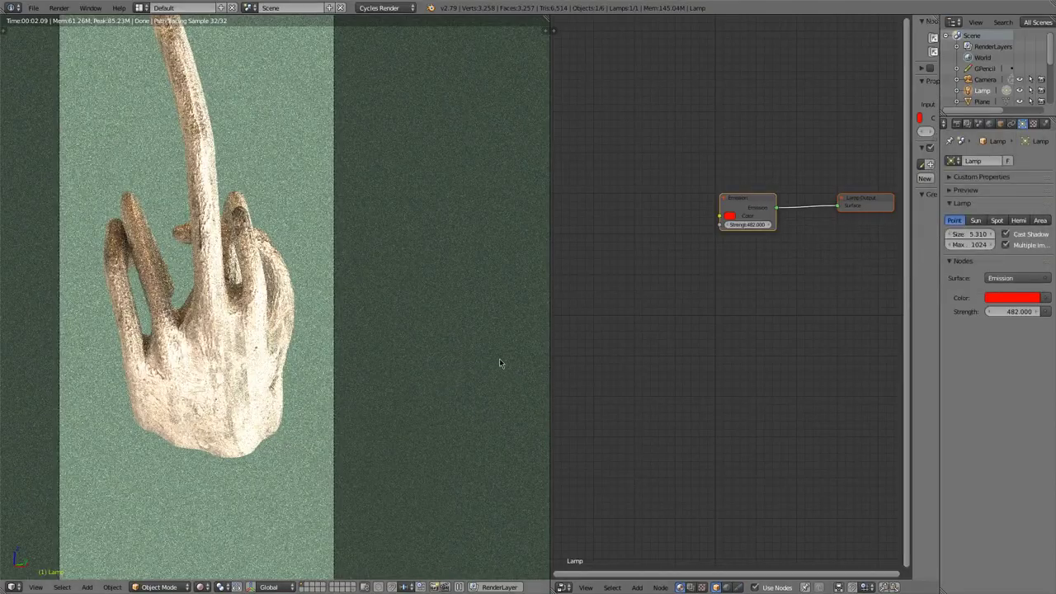
scroll(452, 339, down, 2)
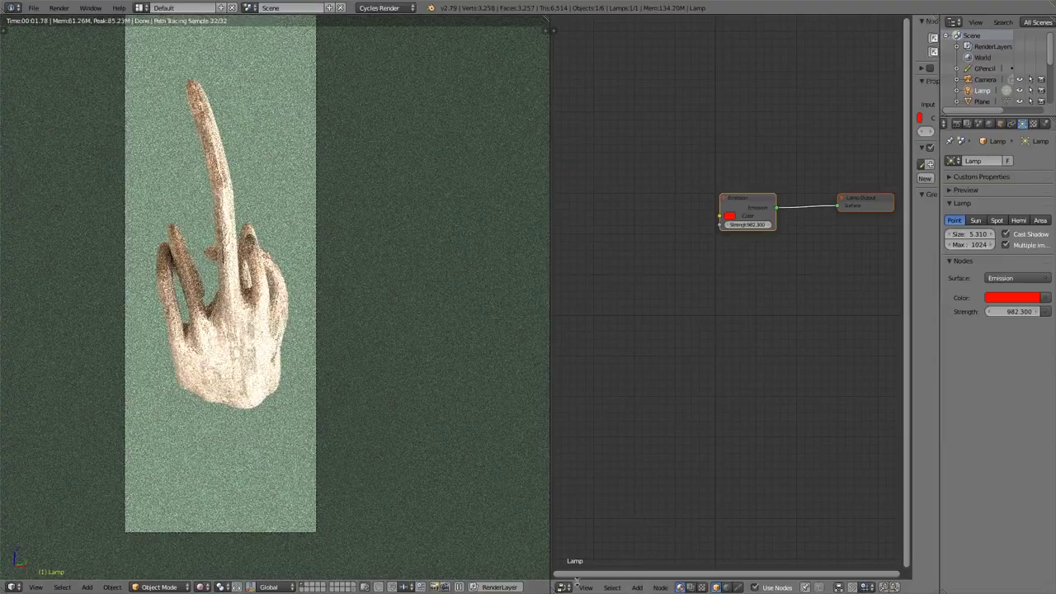
Step: Open a second 3D view in place of the node editor and move the lamp relative to the hand
key(shift+F5)
key(g)
click(615, 330)
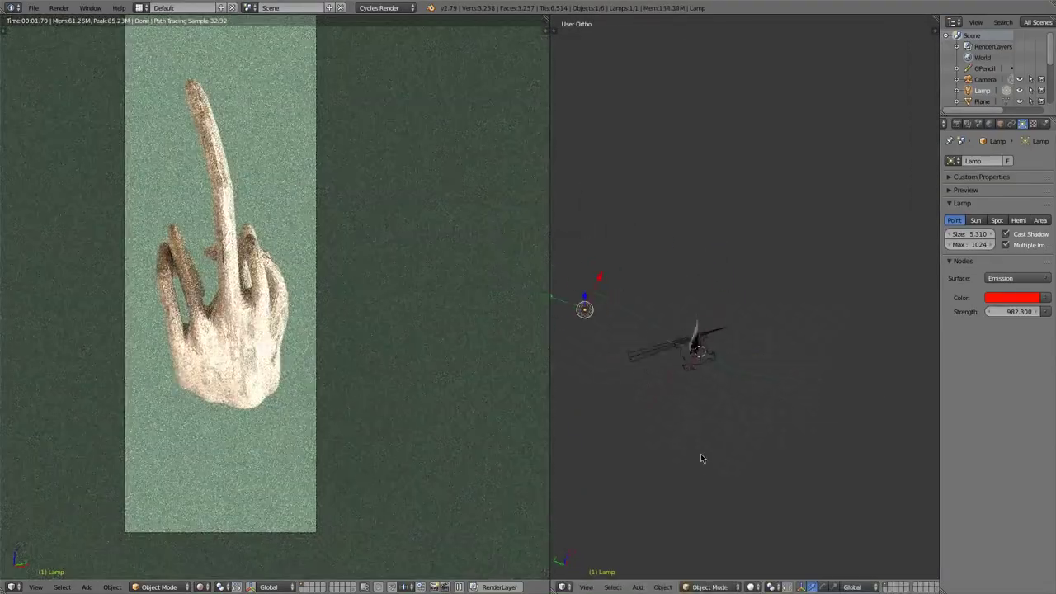
middle_drag(681, 386, 806, 336)
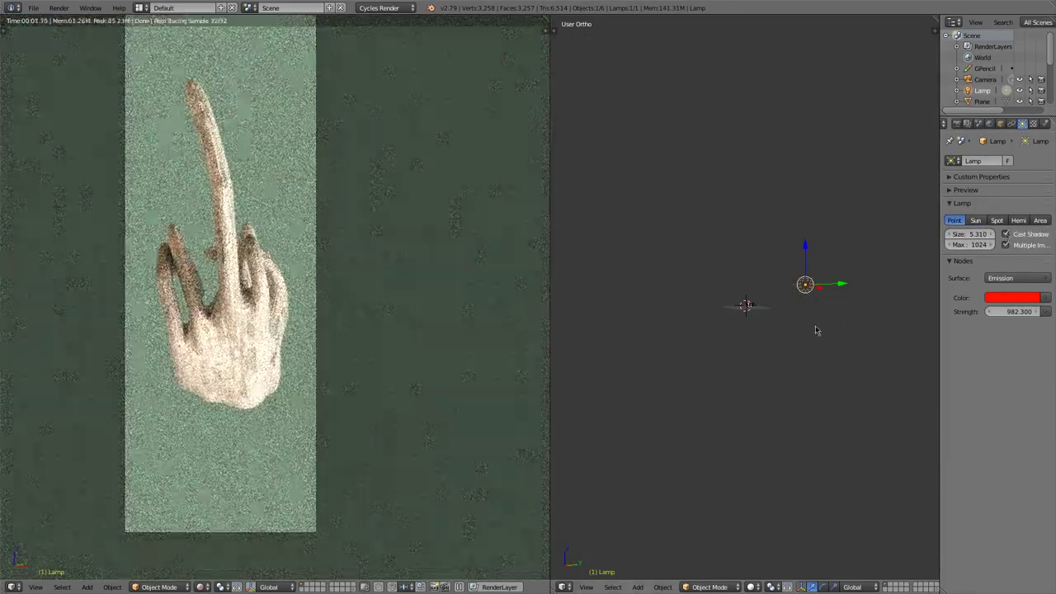
Step: Select the backdrop plane and insert a Mix Shader between its Diffuse BSDF and Material Output nodes
click(982, 70)
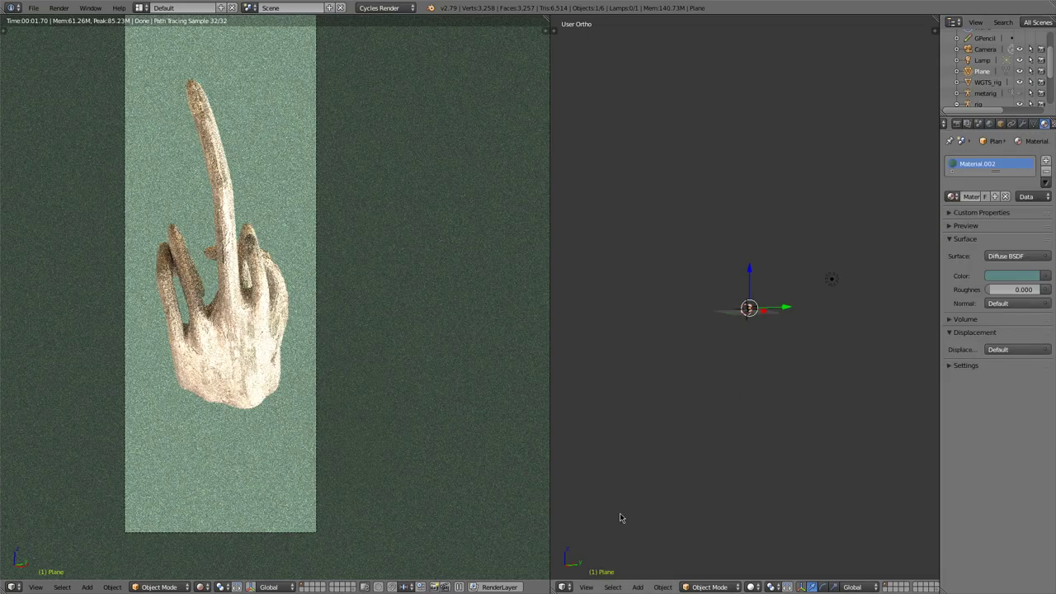
click(564, 586)
click(587, 465)
key(Home)
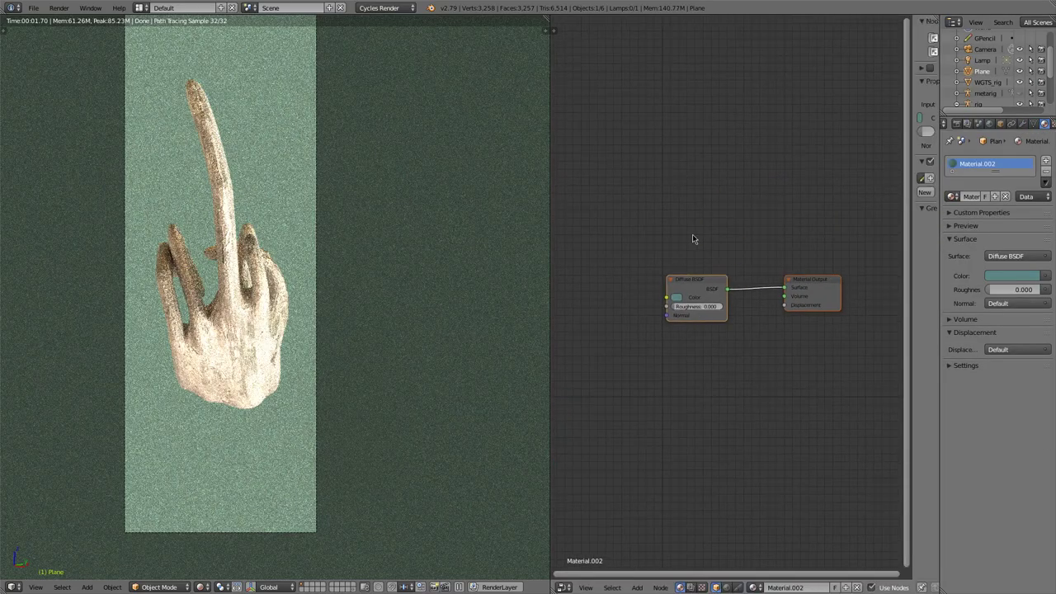
key(shift+a)
mouse_move(672, 269)
click(731, 377)
click(787, 280)
Step: Add an Emission node below the Diffuse BSDF and connect it to the Mix Shader's second shader input
key(shift+a)
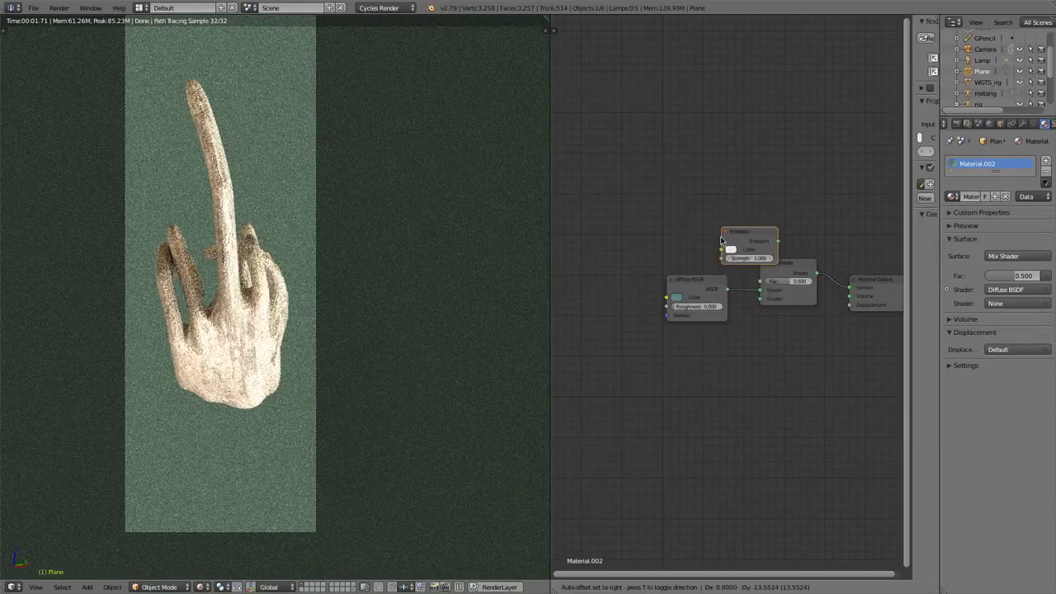
click(731, 217)
click(683, 382)
drag(719, 383, 759, 298)
Step: Set the backdrop's Emission color to turquoise and the Mix Shader factor to 0.209
click(674, 394)
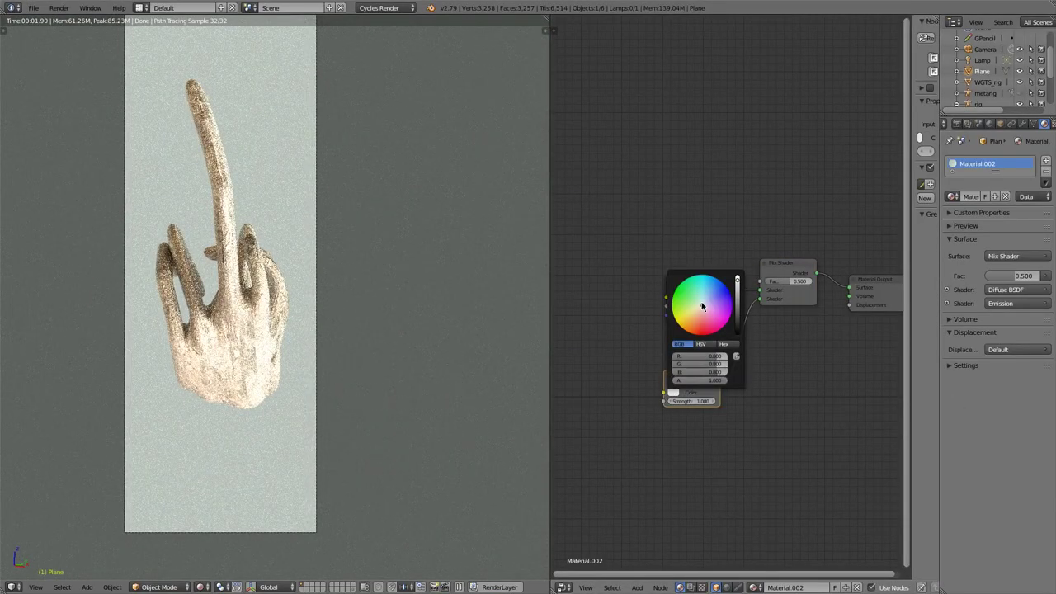
click(700, 329)
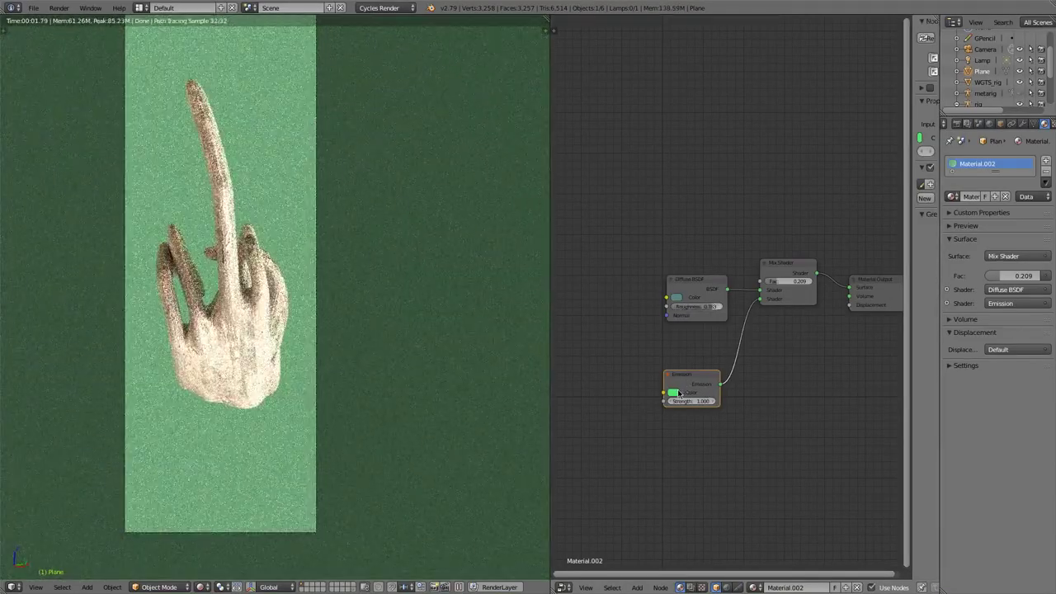
click(673, 393)
click(700, 291)
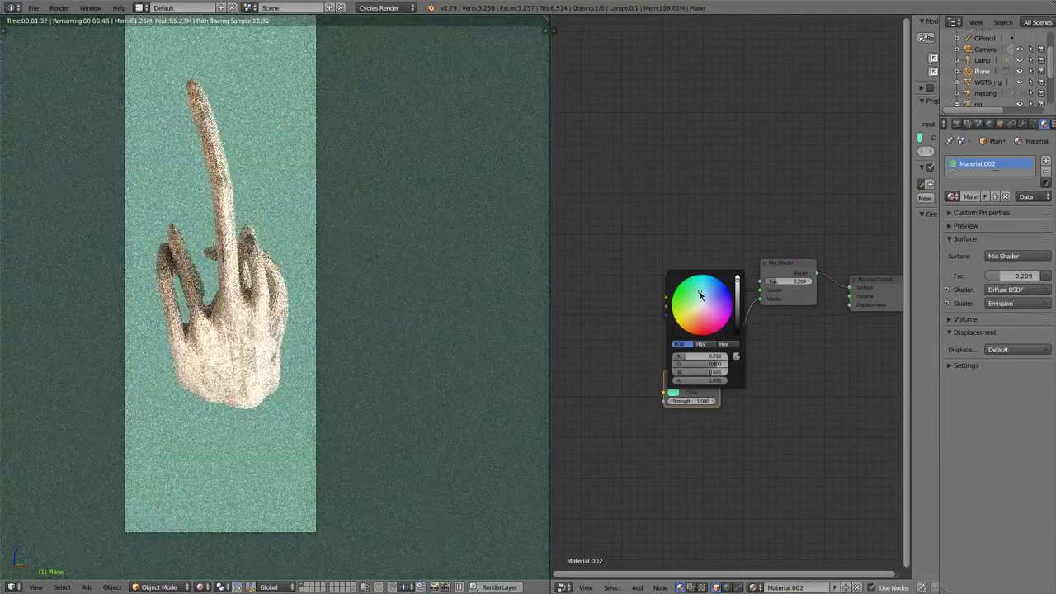
Step: Review the render settings and start rendering the hand against the turquoise backdrop
click(956, 123)
scroll(956, 494, down, 3)
scroll(978, 239, up, 4)
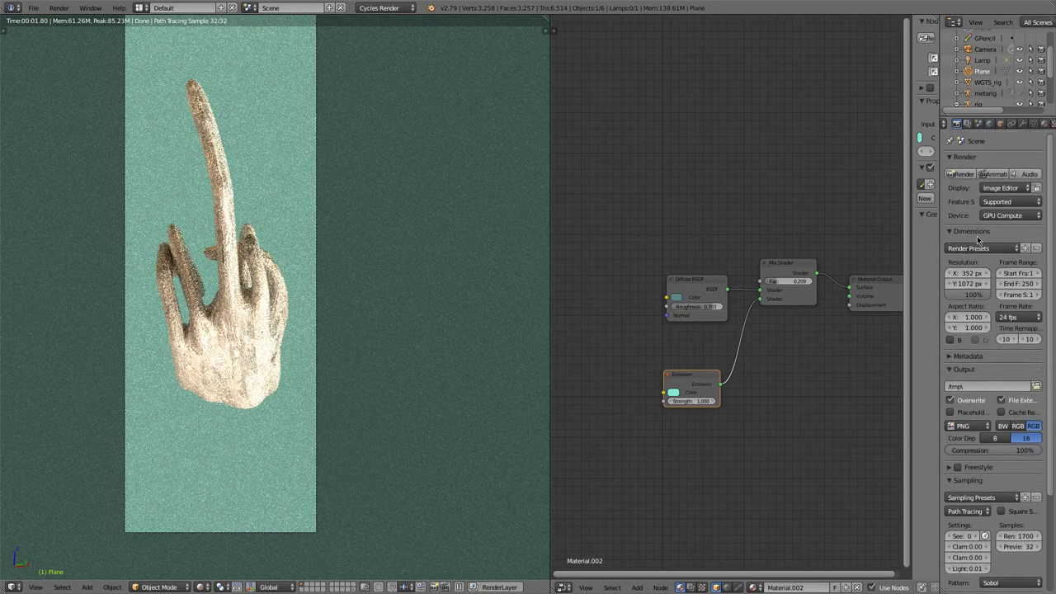
click(960, 175)
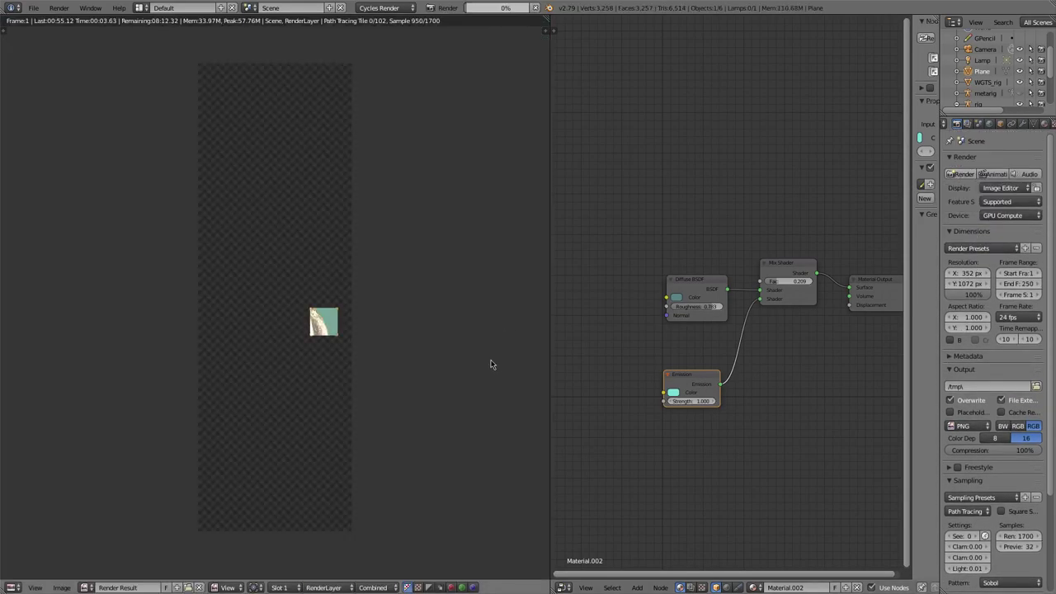